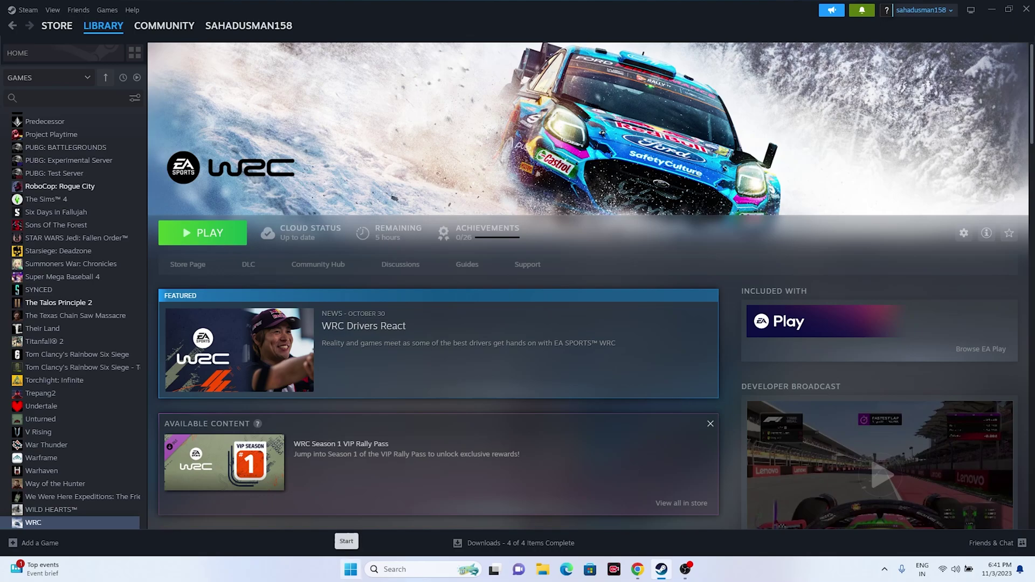
View the computer's power options, including Restart, and dismiss them without restarting
left_click(350, 569)
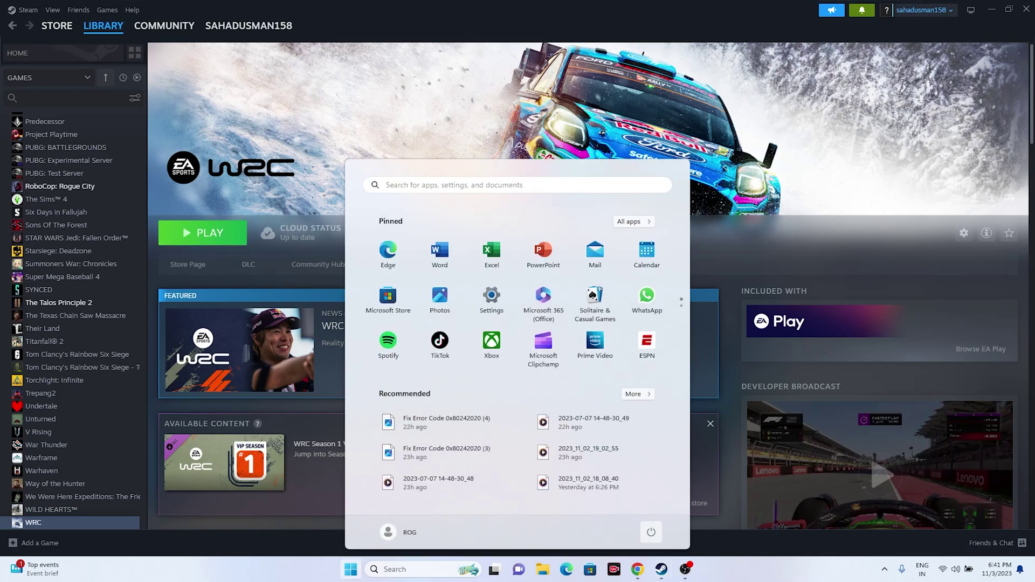
left_click(650, 532)
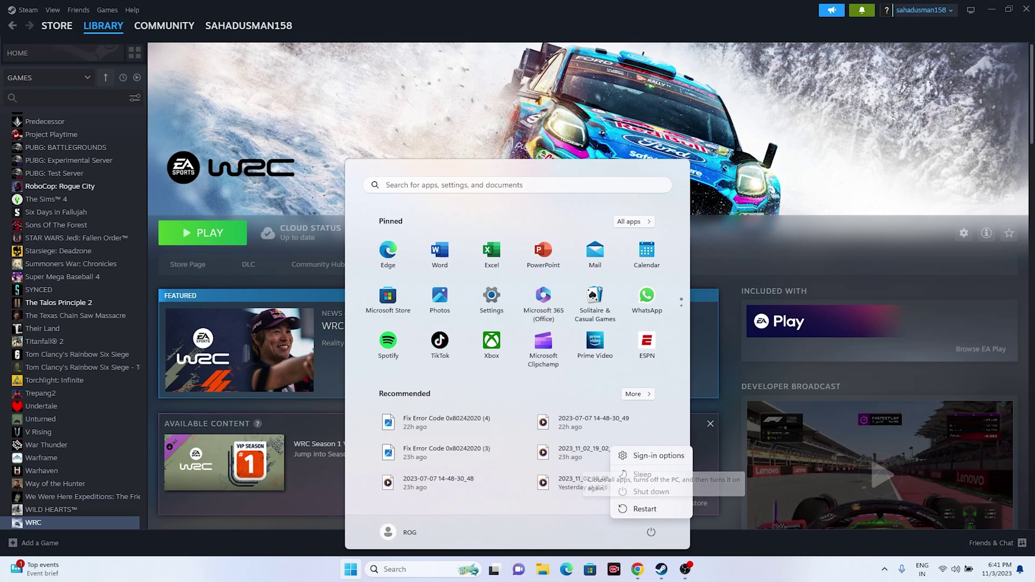
key("Escape")
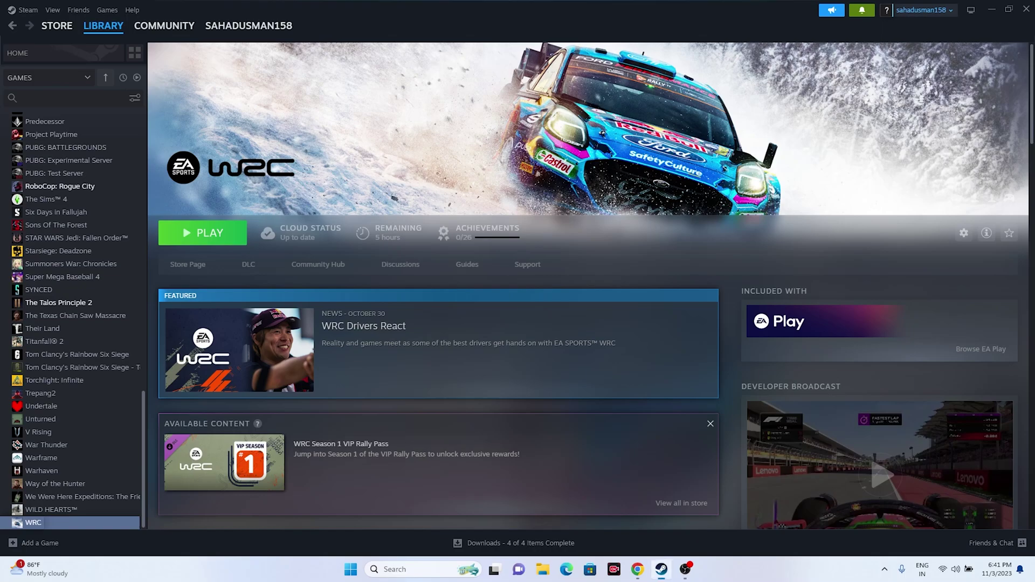
Open the local installation folder of WRC from the game's installed files properties
right_click(78, 522)
left_click(97, 509)
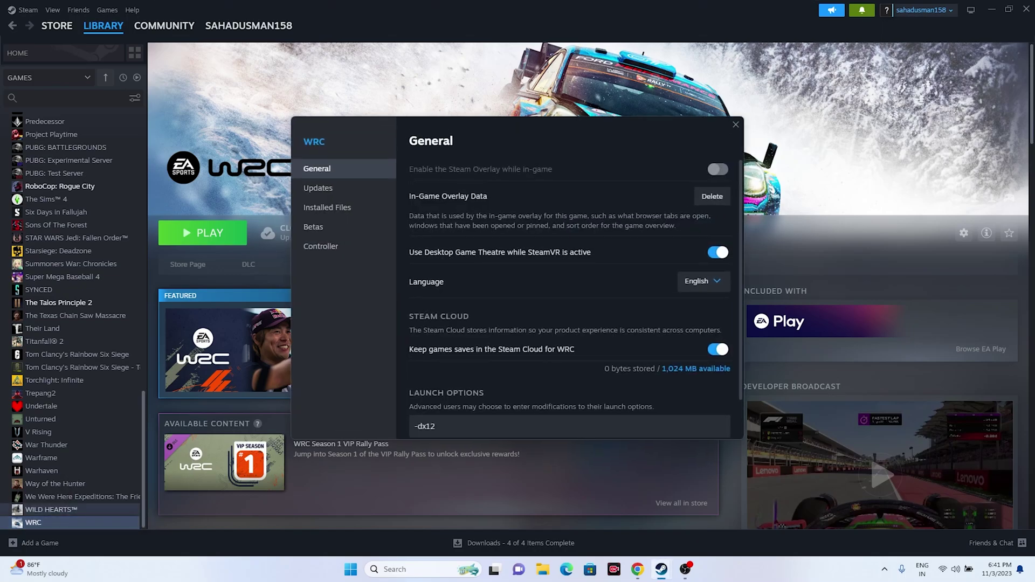
left_click(331, 209)
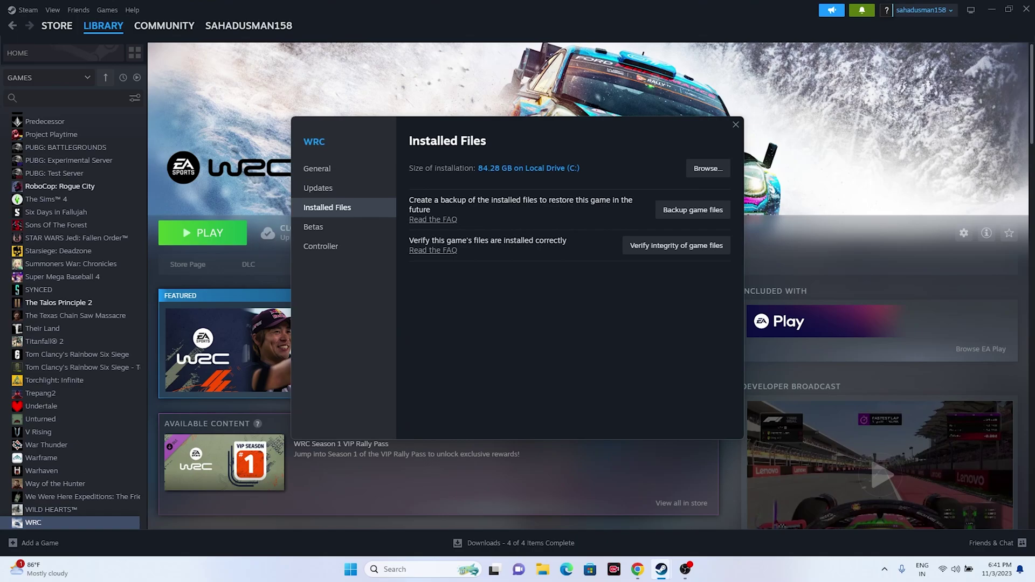
left_click(708, 168)
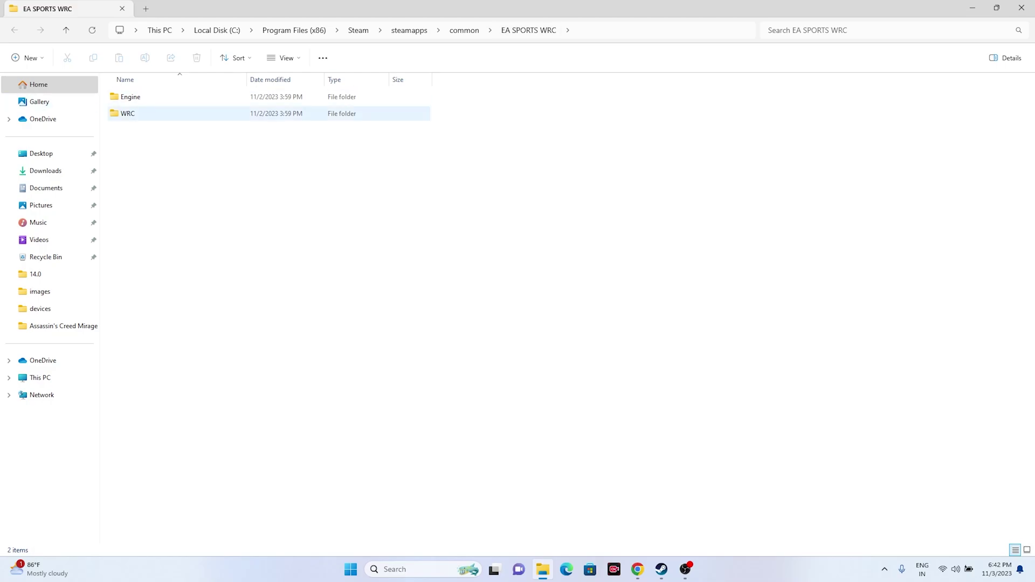
Go to the Win64 folder inside WRC's Binaries folder
double_click(128, 114)
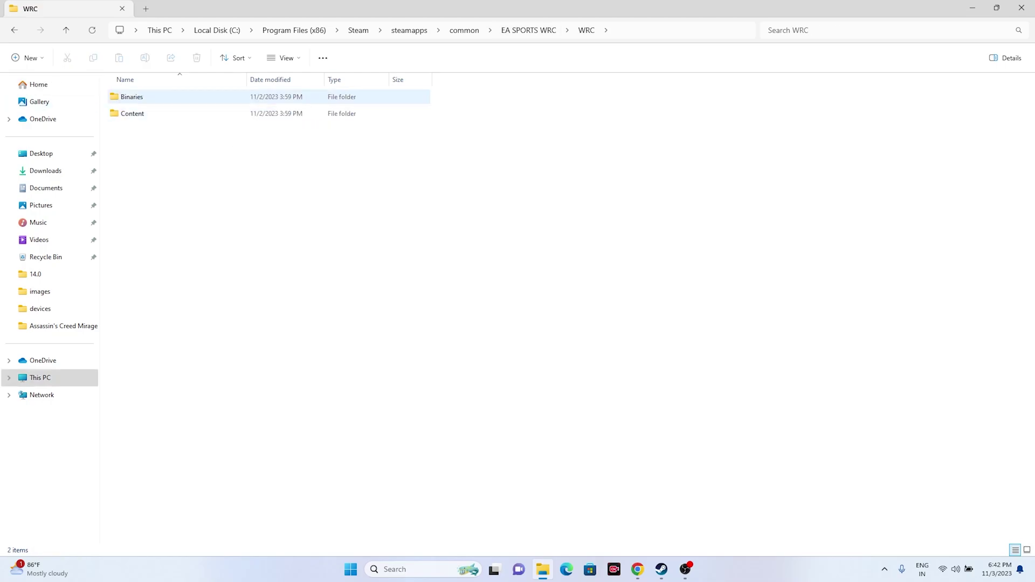
double_click(131, 97)
left_click(129, 96)
double_click(130, 97)
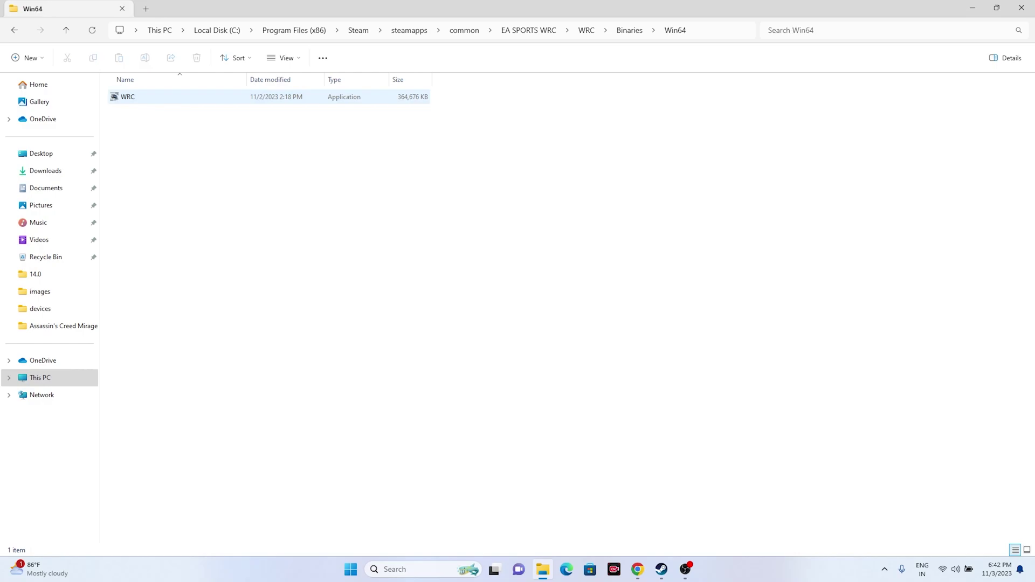
left_click(129, 97)
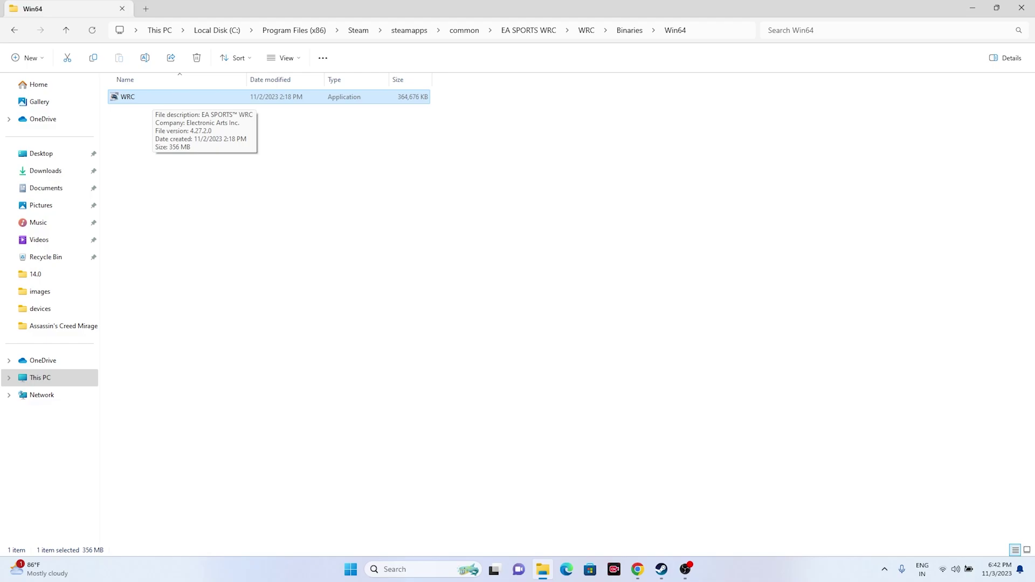
key("F2")
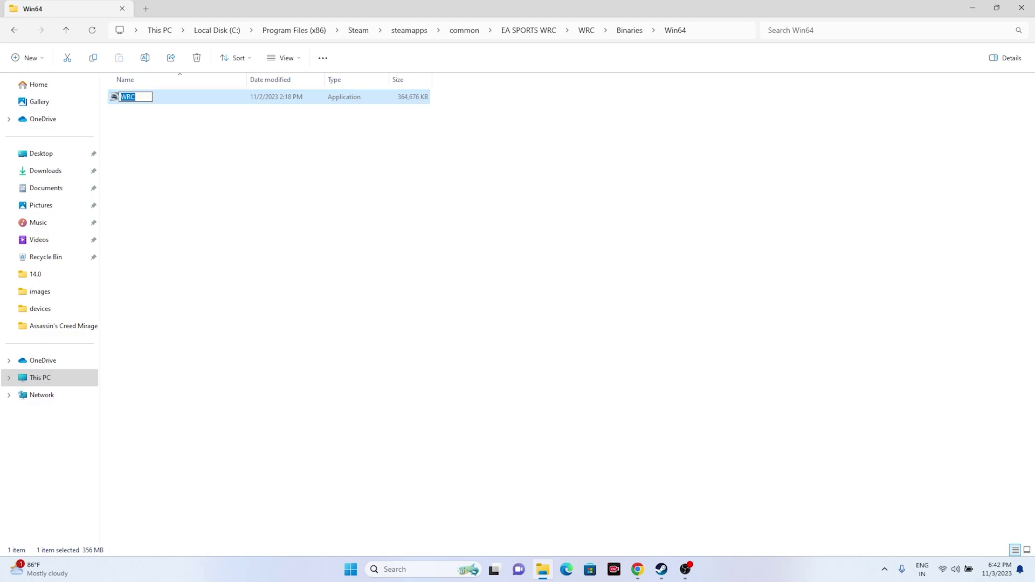
key("Escape")
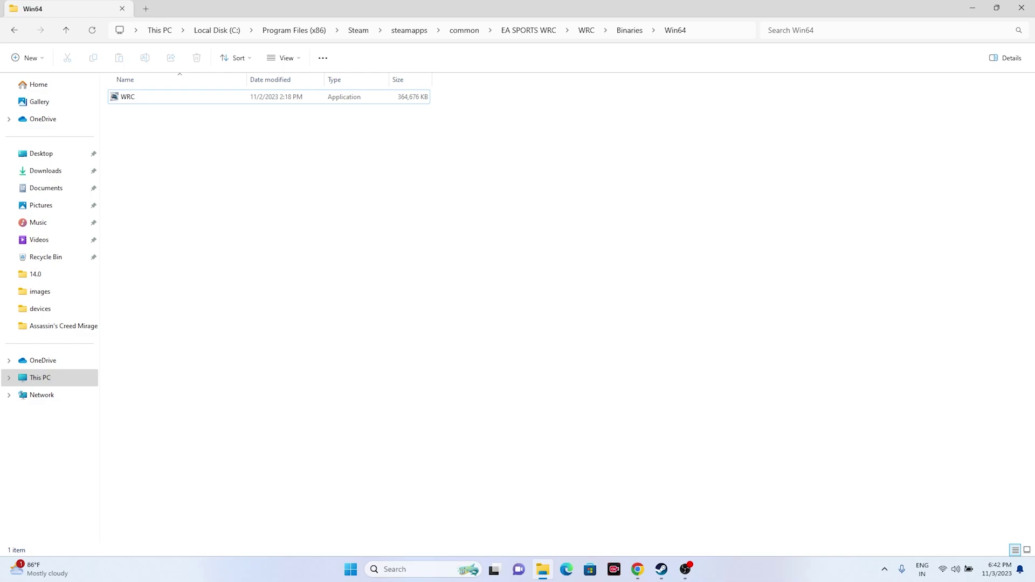
Set the WRC application to run as an administrator in its compatibility properties and apply the setting
left_click(128, 97)
right_click(128, 100)
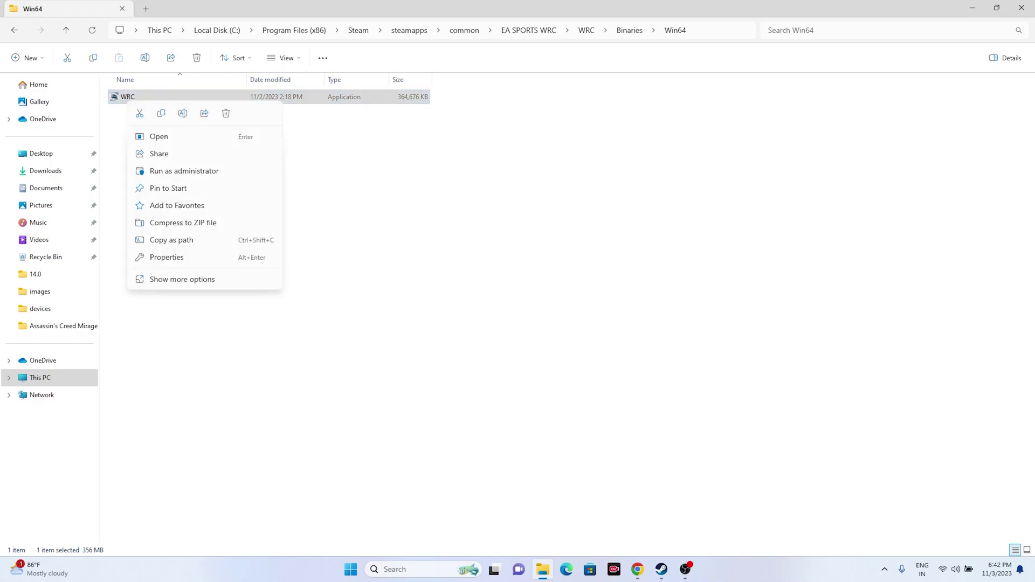
left_click(182, 280)
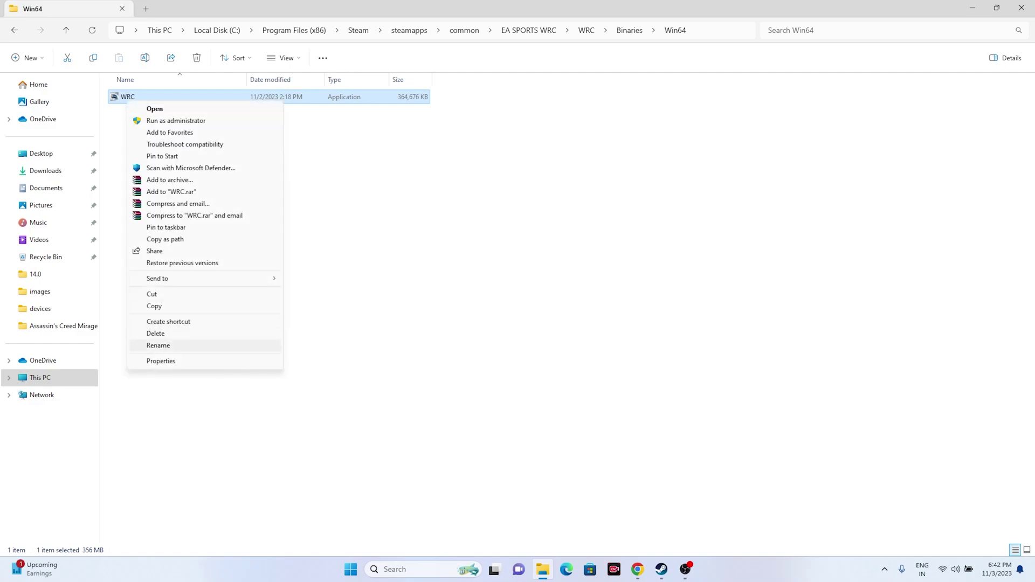
left_click(161, 361)
left_click(226, 136)
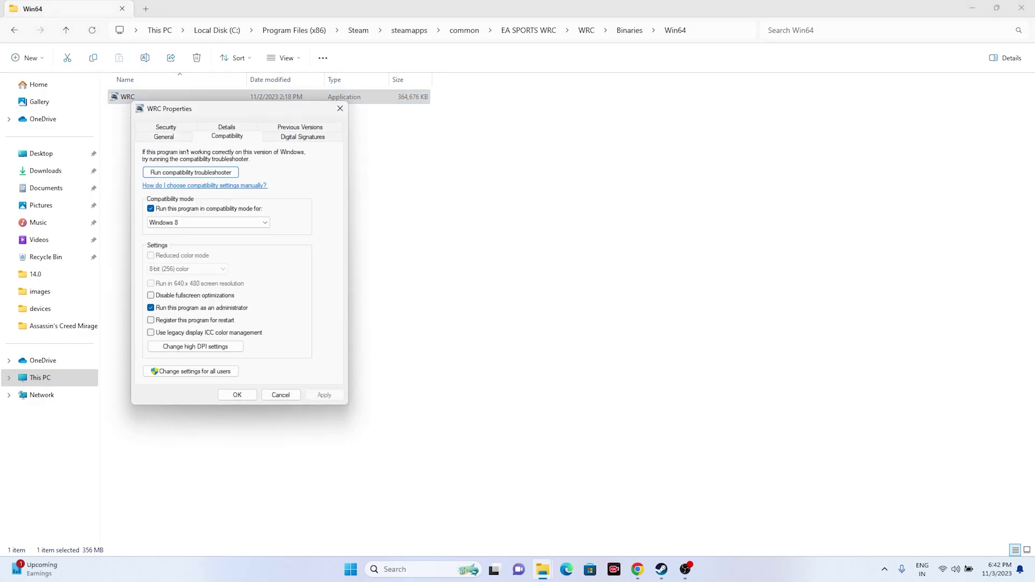
left_click(150, 308)
left_click(150, 308)
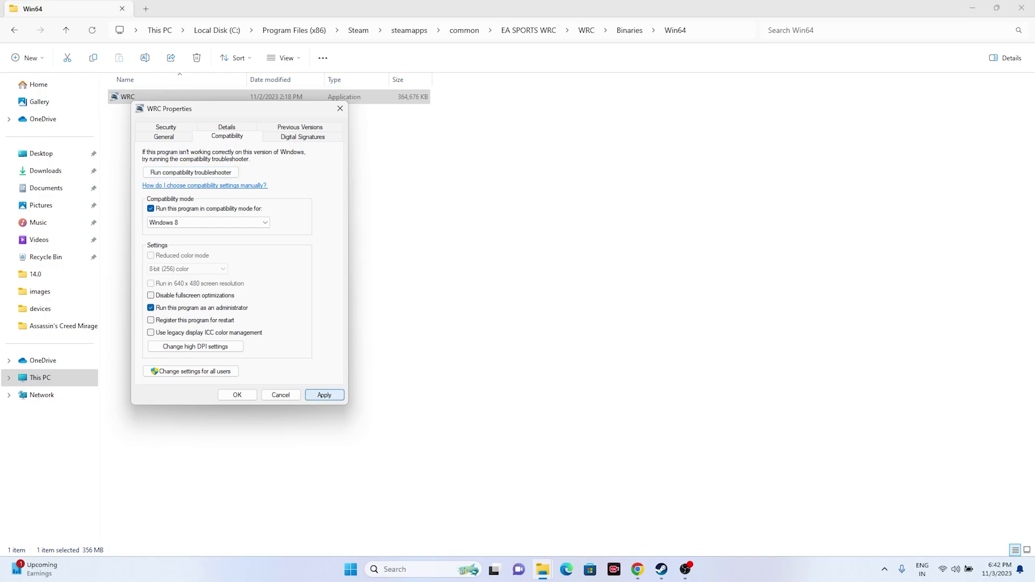
left_click(324, 395)
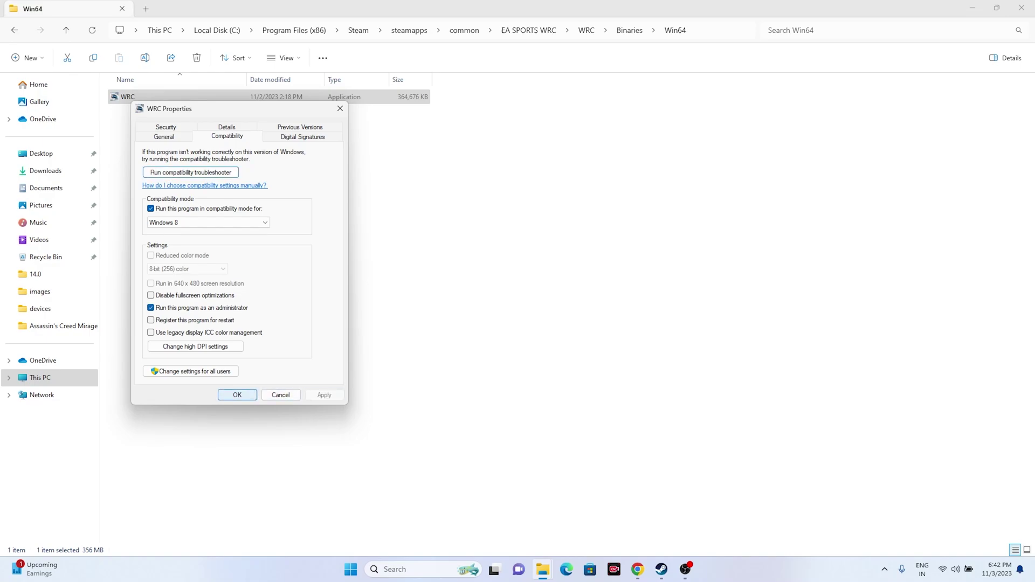
key("Return")
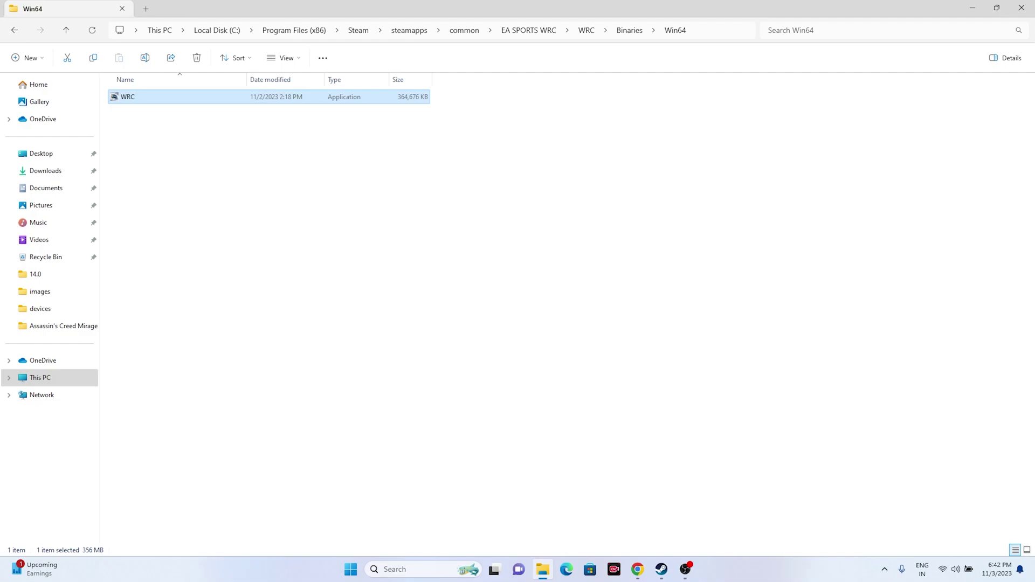
Set the WRC application to run in compatibility mode for Windows 8, after trying Windows 7, and save the properties
right_click(154, 100)
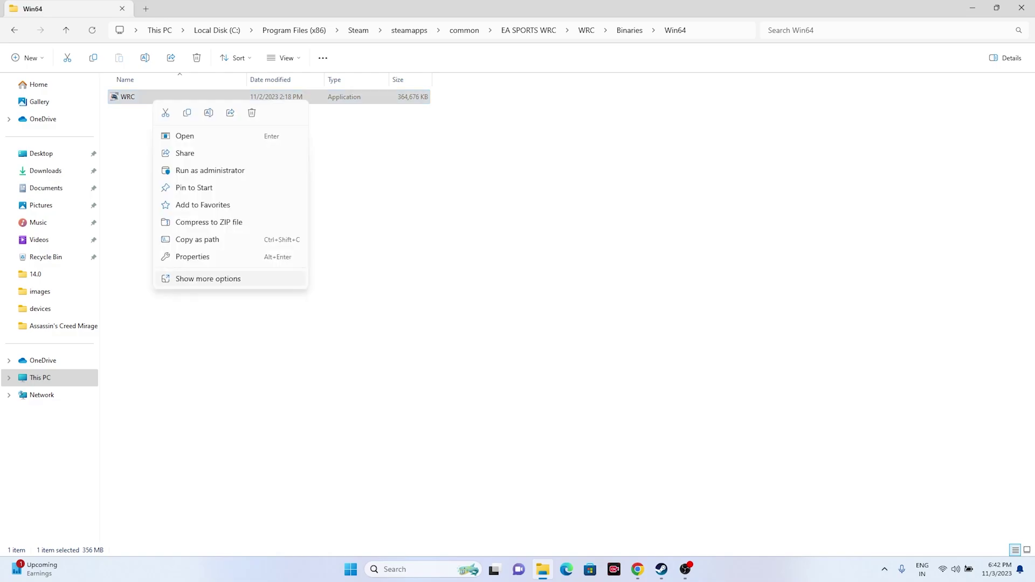
left_click(208, 279)
left_click(184, 360)
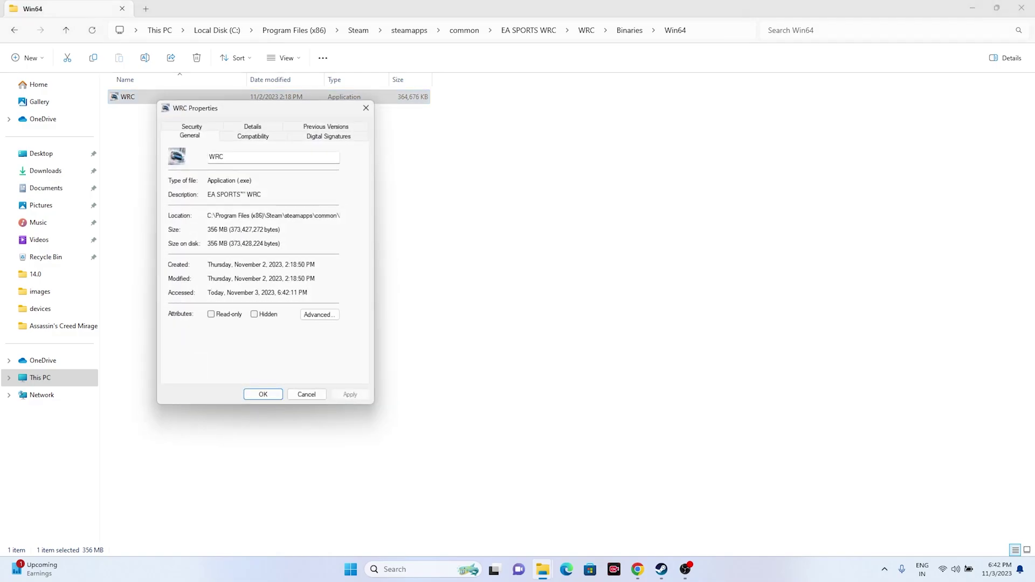
left_click(252, 136)
left_click(176, 207)
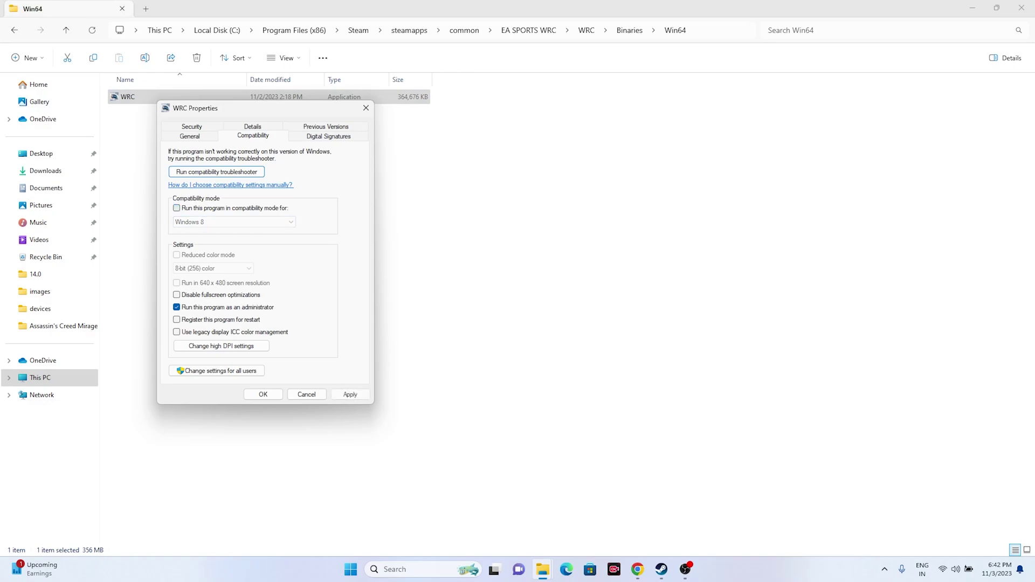
left_click(176, 208)
left_click(234, 221)
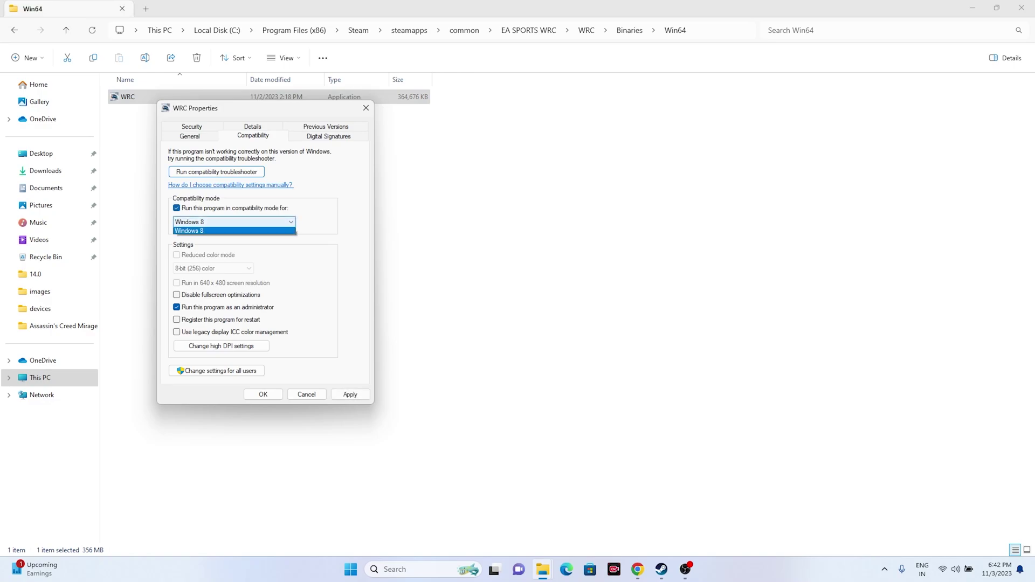
left_click(234, 253)
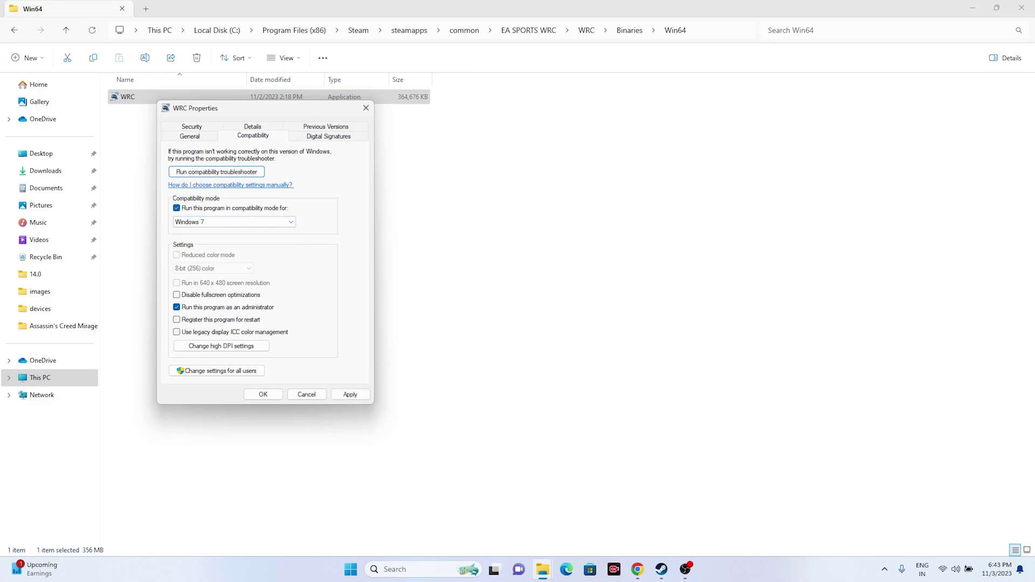
left_click(350, 394)
left_click(234, 221)
left_click(234, 260)
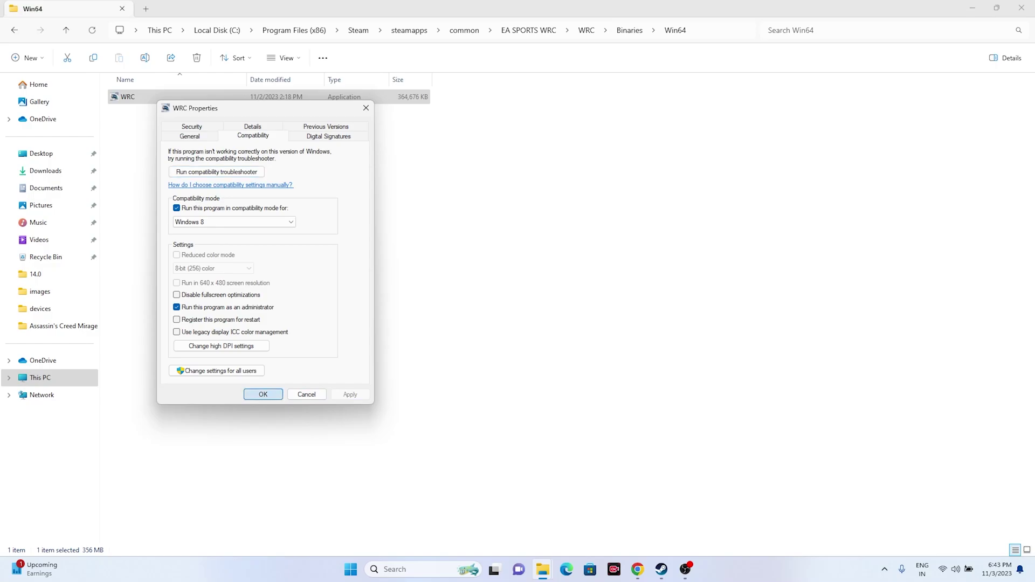
left_click(263, 394)
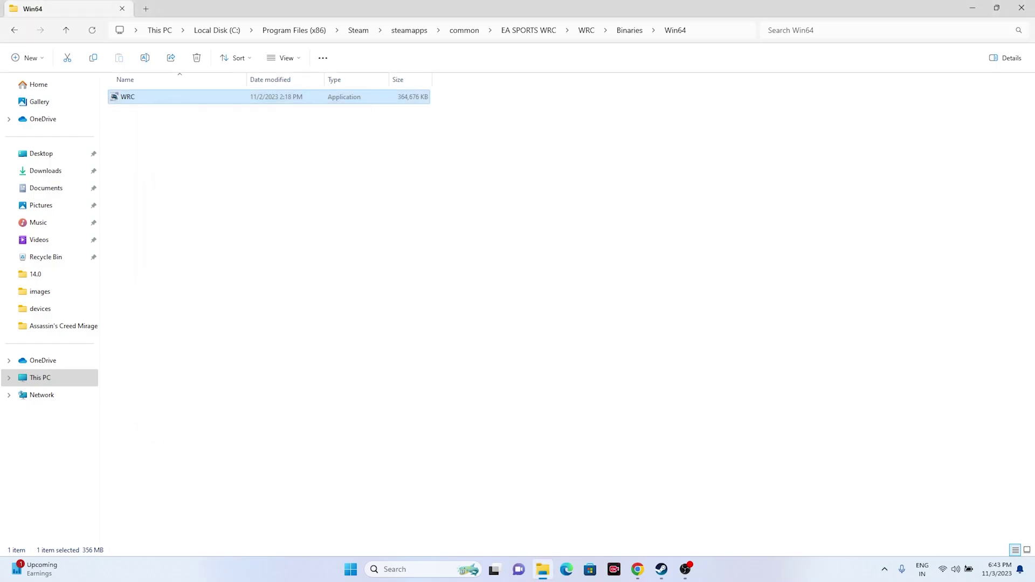
Close the Win64 folder and the WRC properties, and bring the Steam library back up
left_click(1022, 8)
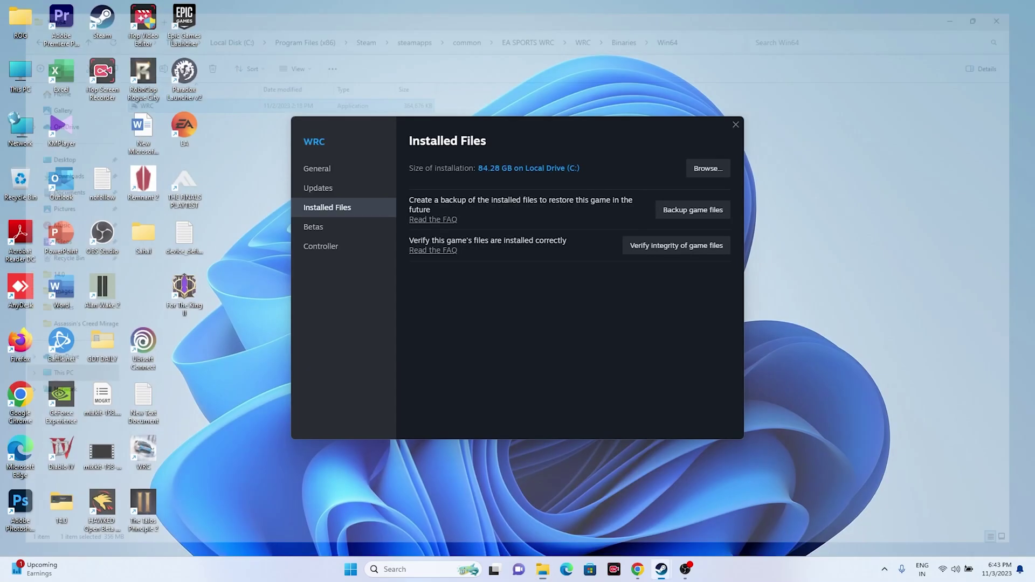
left_click(735, 124)
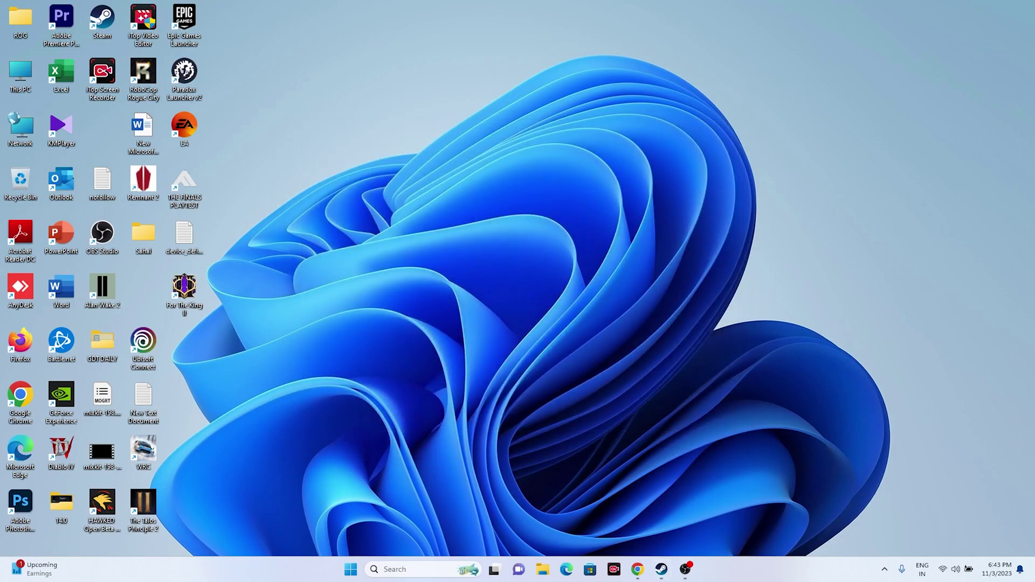
left_click(661, 569)
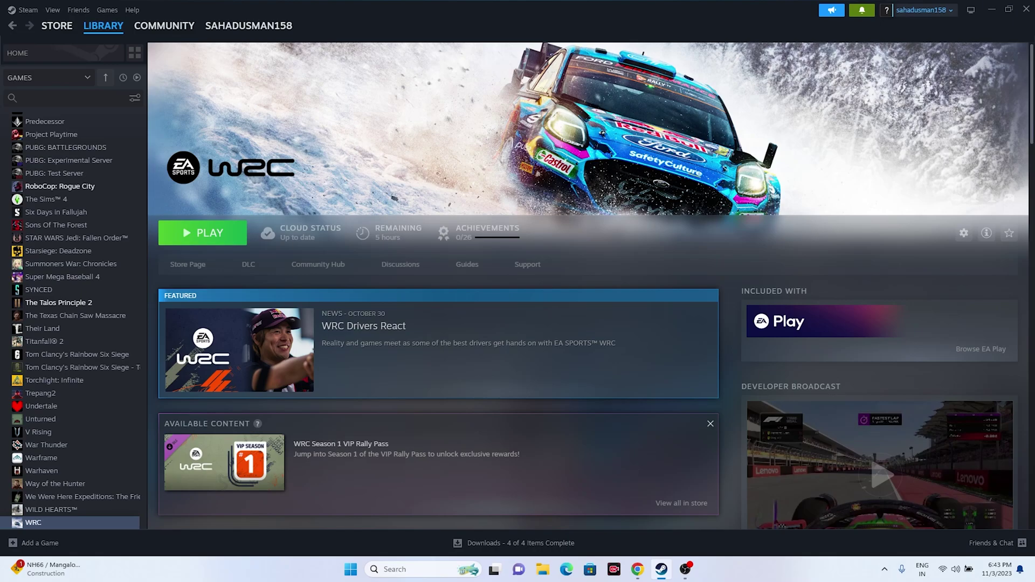
Minimize Steam and check the automatic time and time zone options under Date & time in Windows Settings
left_click(991, 9)
left_click(421, 569)
key("super+s")
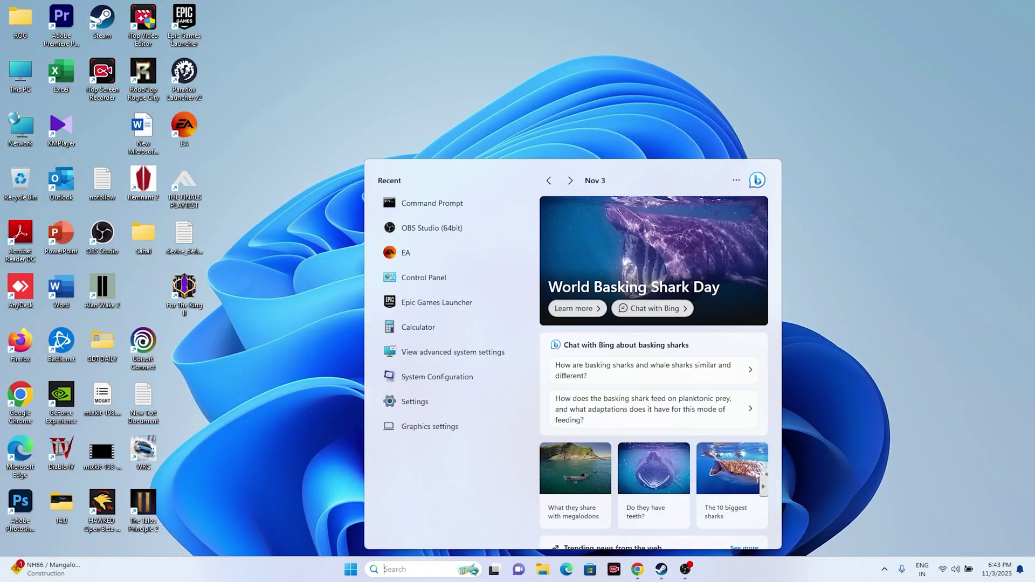
left_click(415, 402)
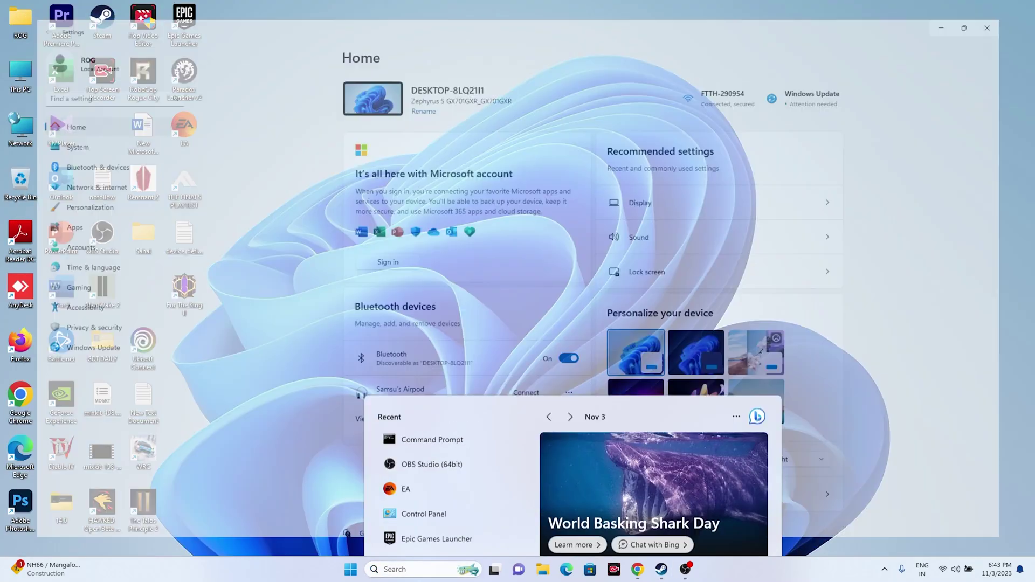
left_click(61, 266)
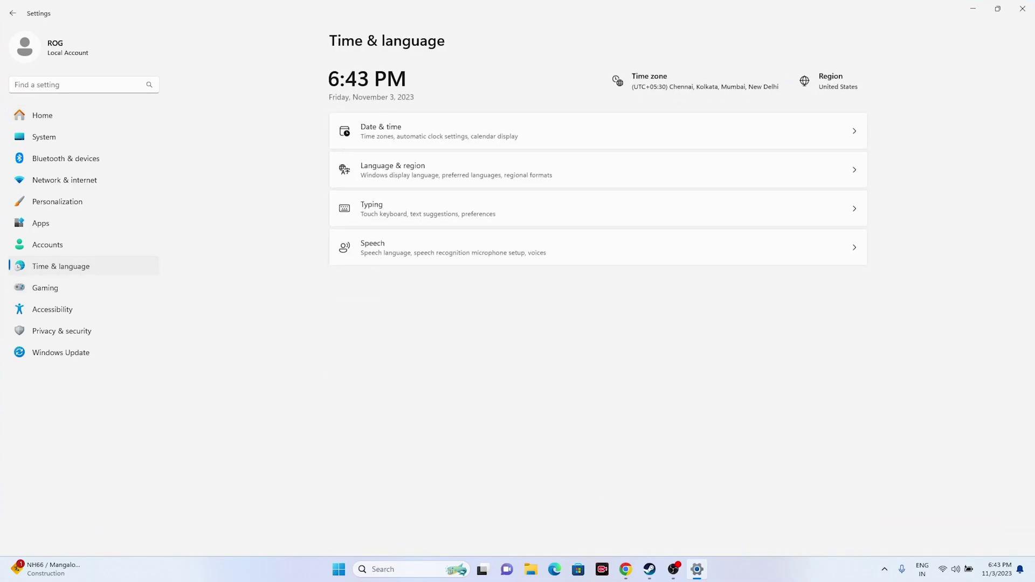
left_click(598, 130)
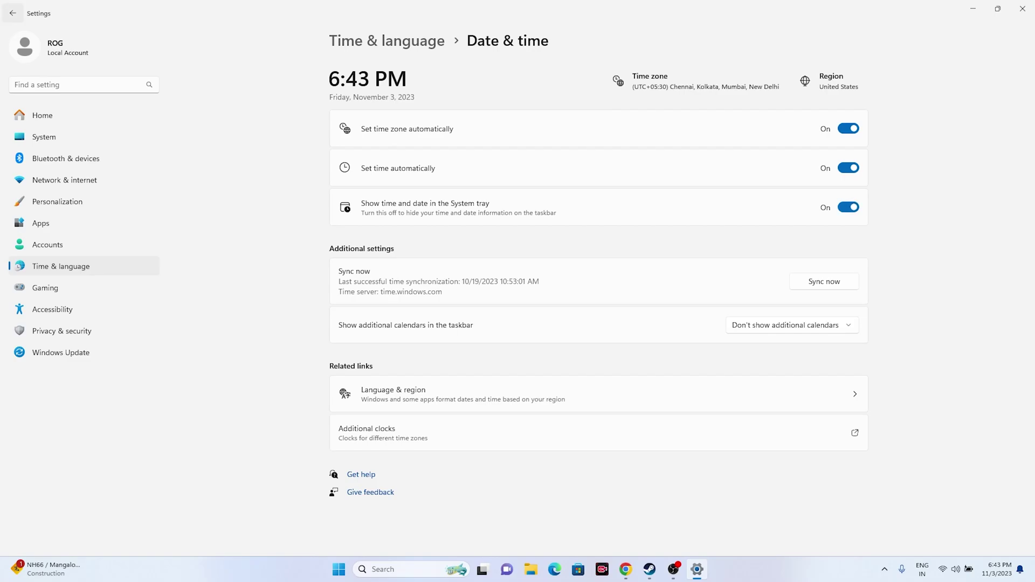
Set the country or region to United States under Language & region, and close Windows Settings
left_click(12, 13)
left_click(456, 169)
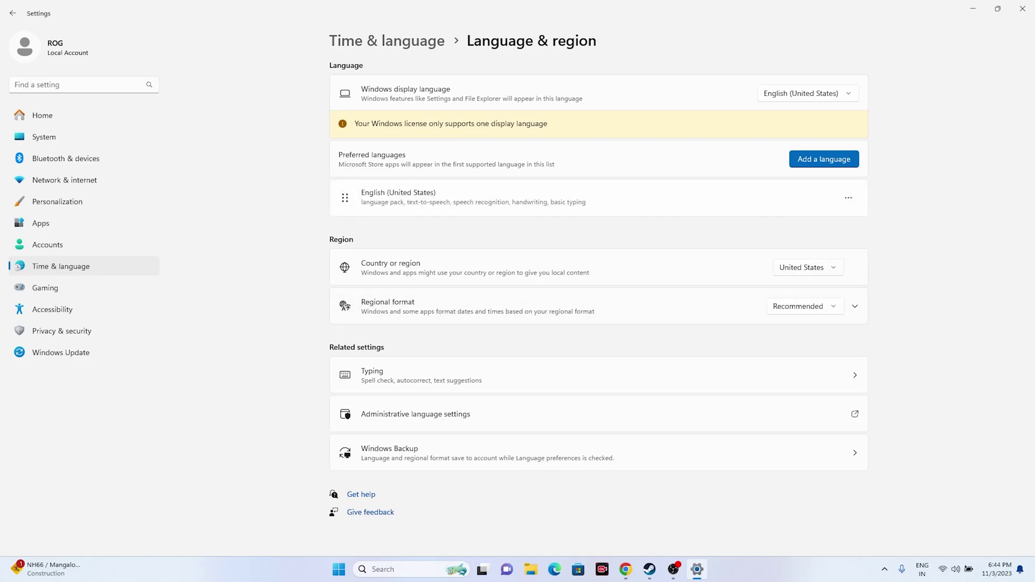
left_click(807, 267)
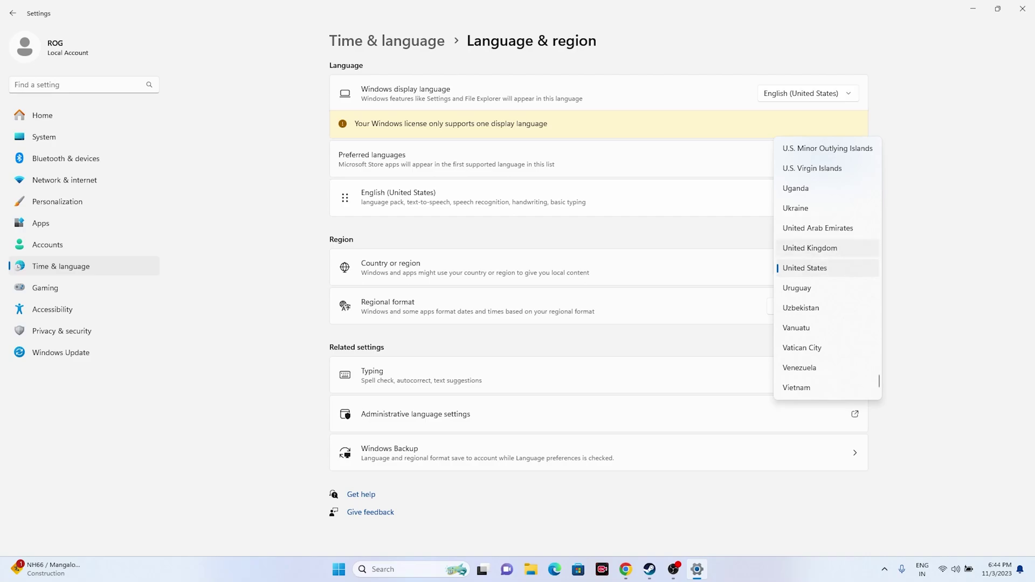
left_click(810, 248)
left_click(803, 268)
left_click(810, 288)
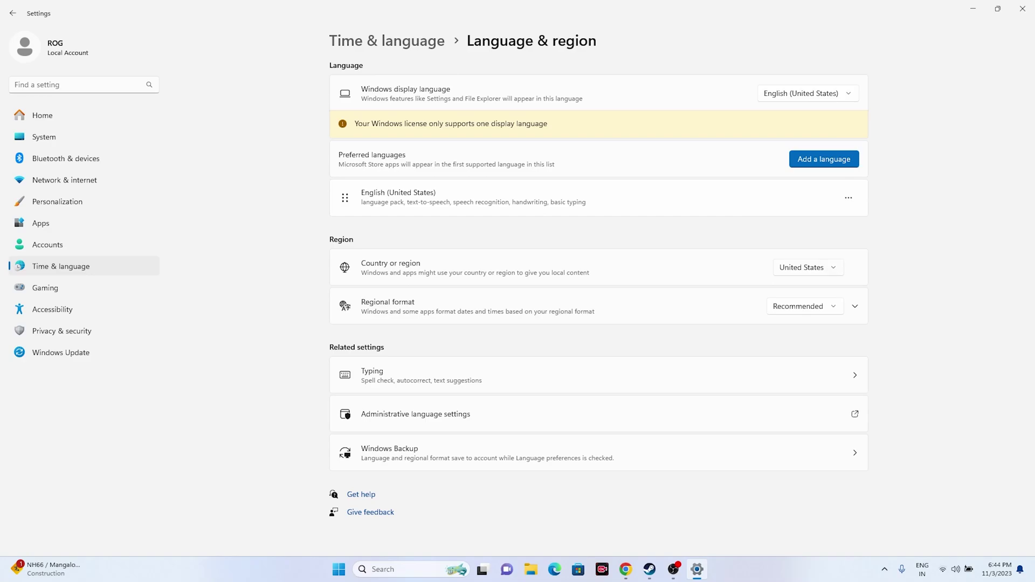
left_click(1022, 9)
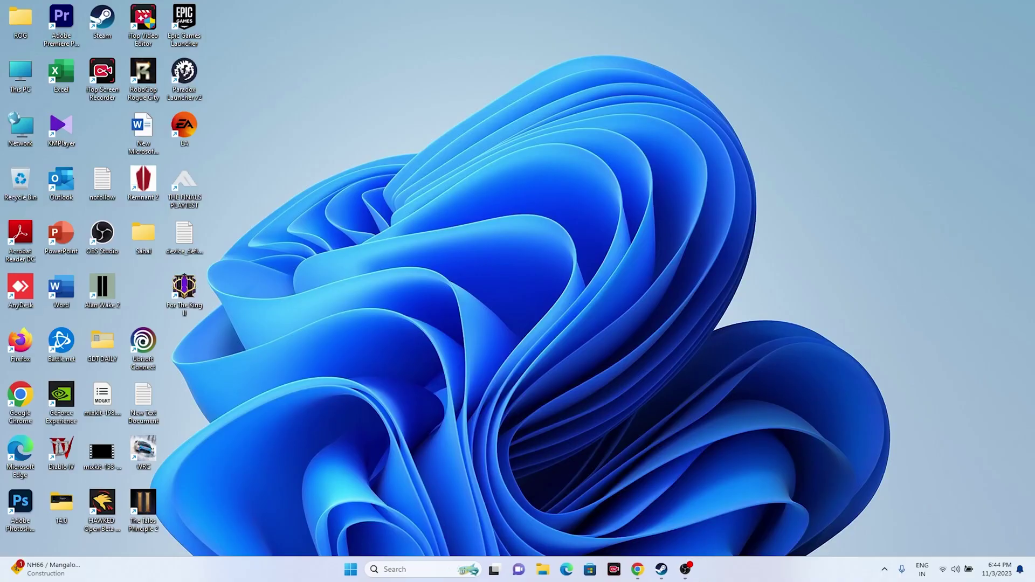
Bring up Steam and check the My Games folder in Documents for a WRC folder in File Explorer, then close the window
left_click(662, 568)
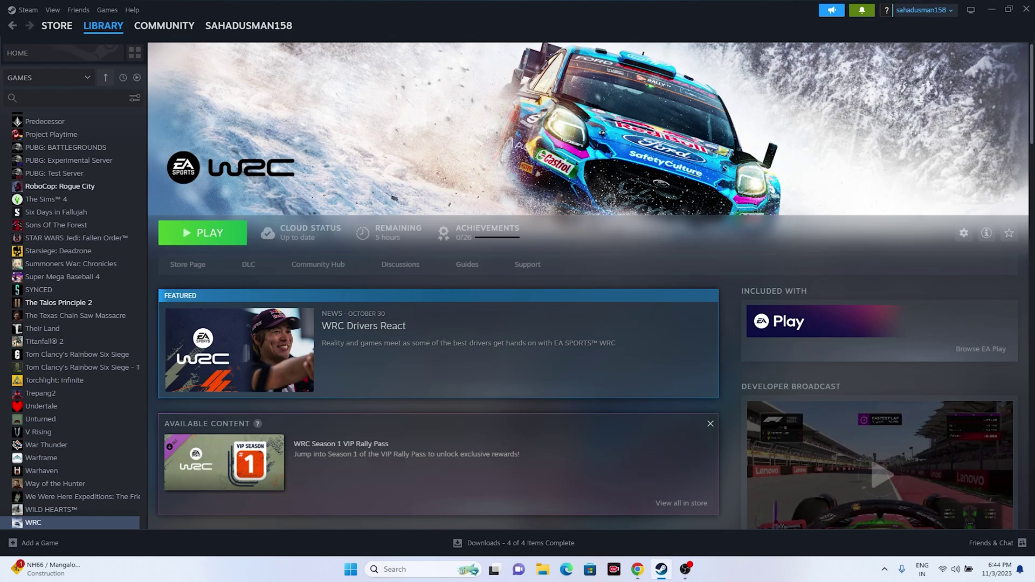
left_click(542, 569)
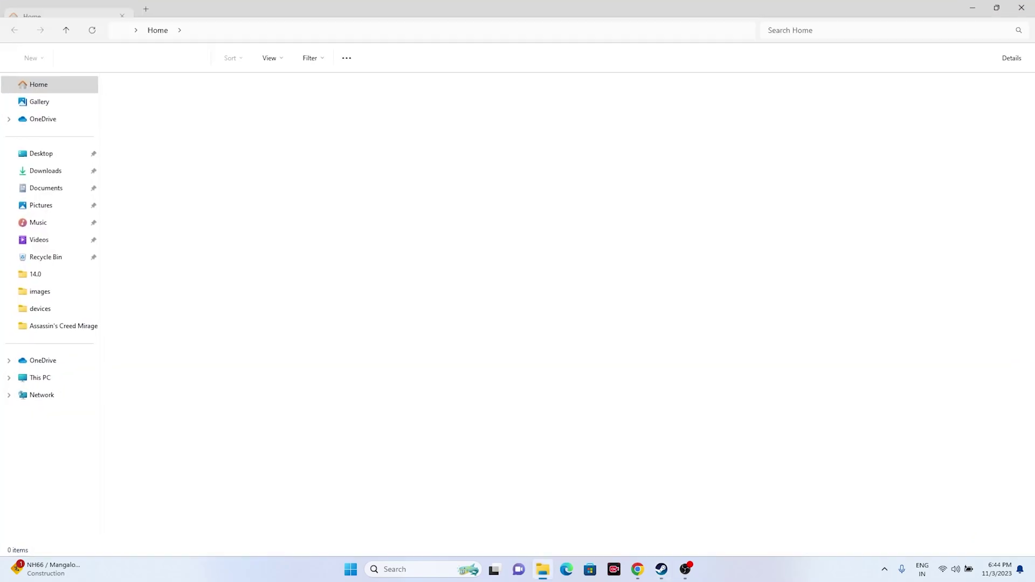
left_click(40, 377)
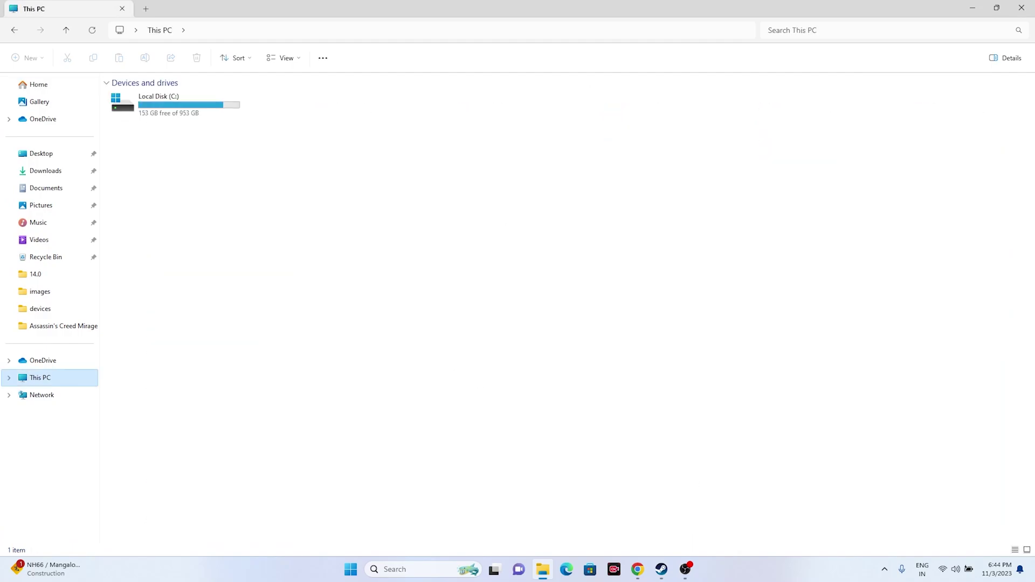
left_click(46, 188)
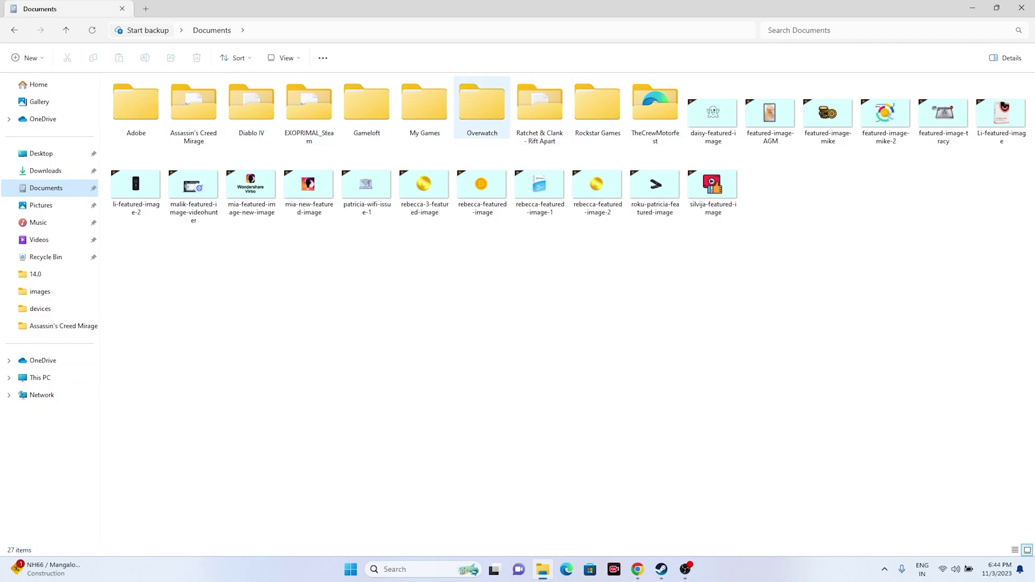
left_click(411, 114)
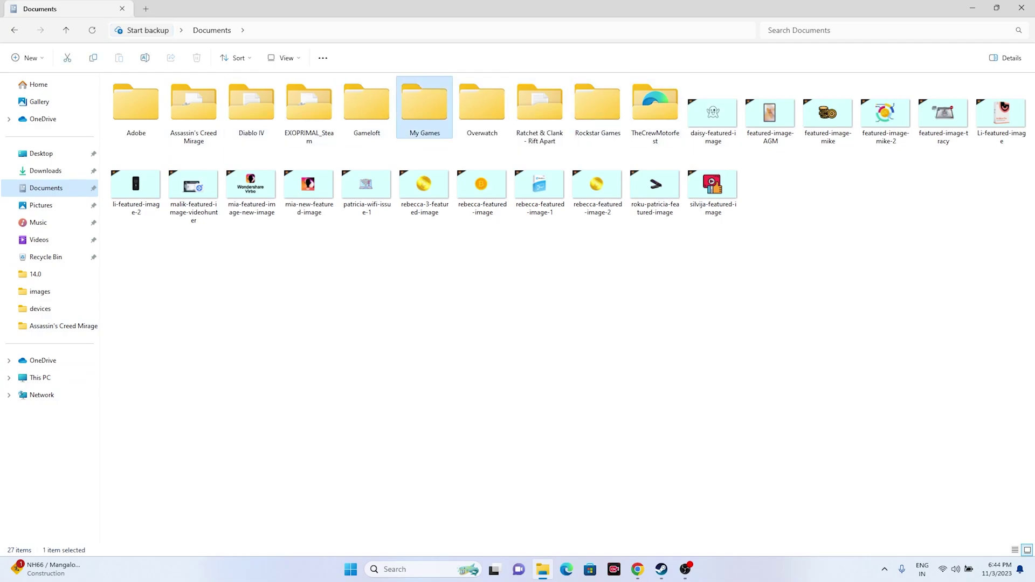
double_click(412, 114)
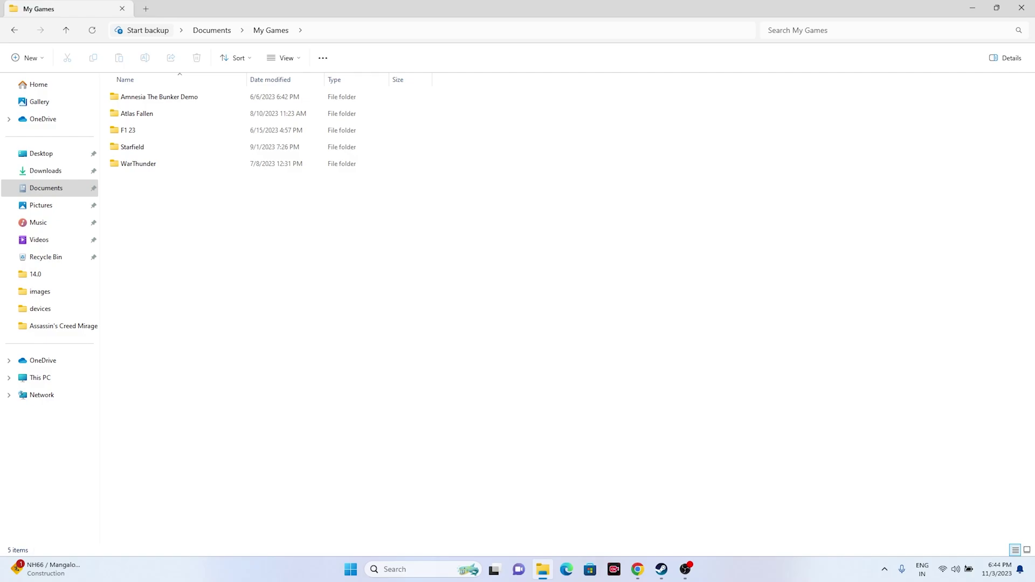
left_click(1020, 7)
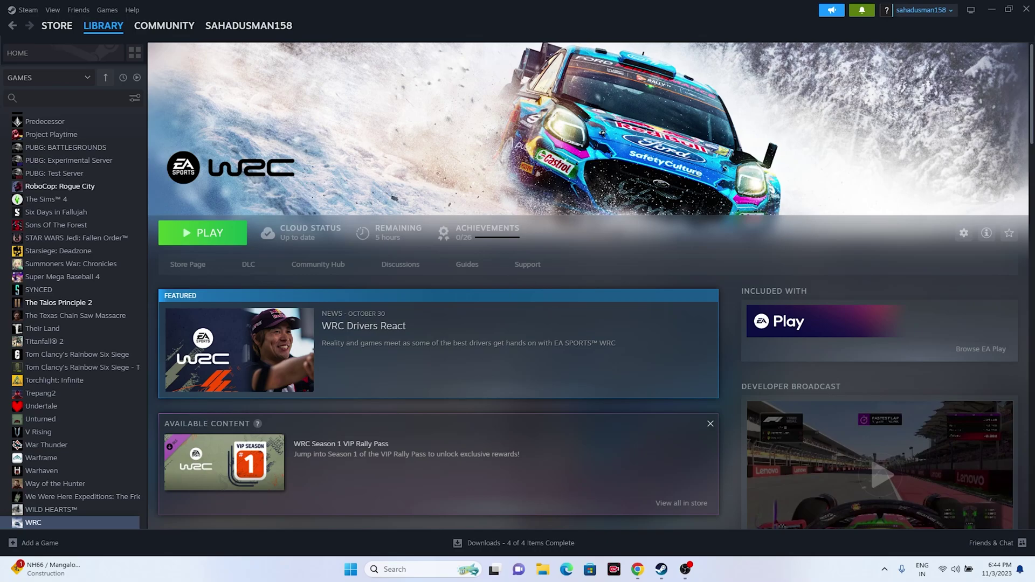
Minimize Steam and open the Windows Defender Firewall list of allowed apps in Control Panel
left_click(992, 8)
left_click(422, 569)
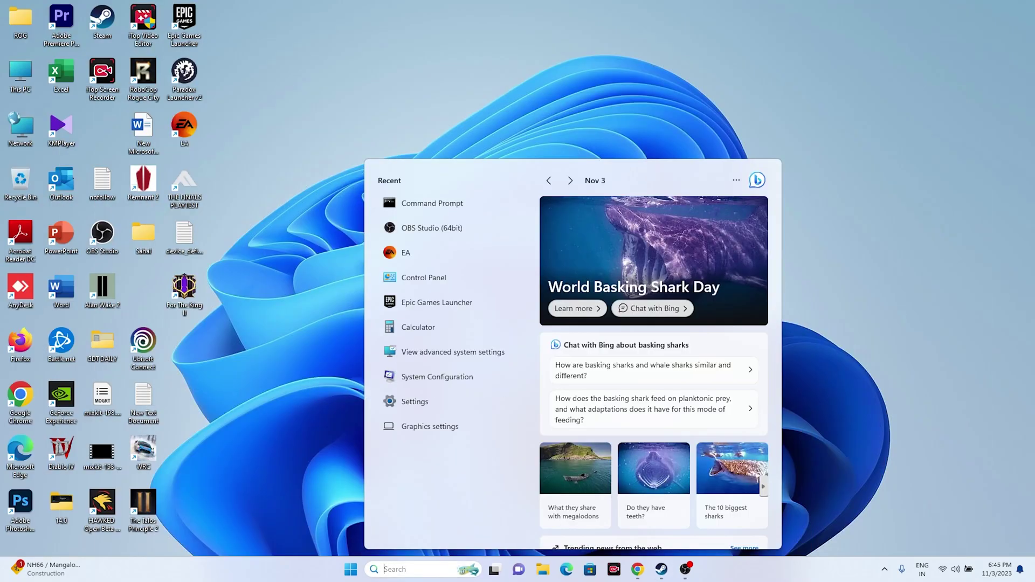
left_click(424, 277)
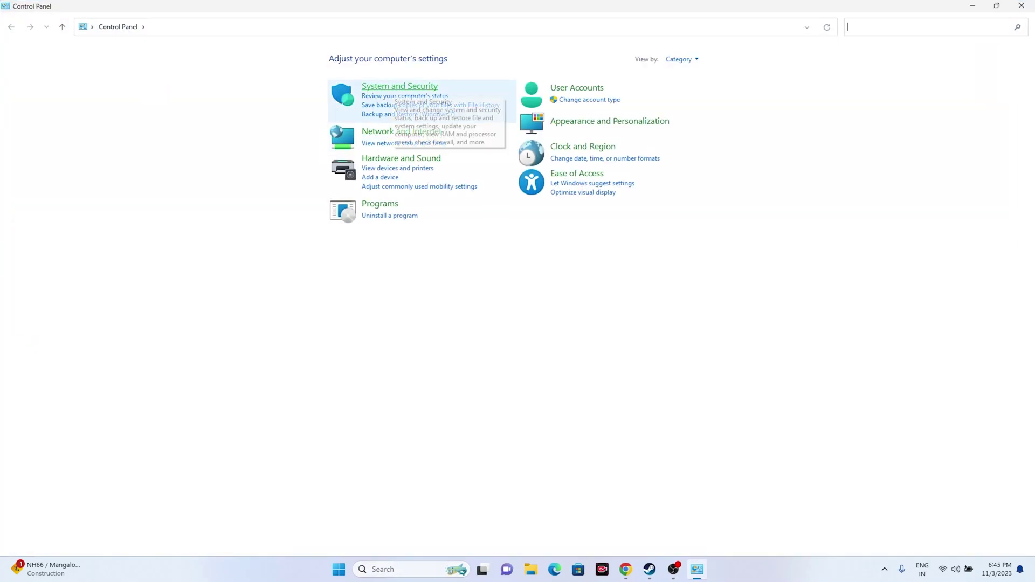
left_click(397, 91)
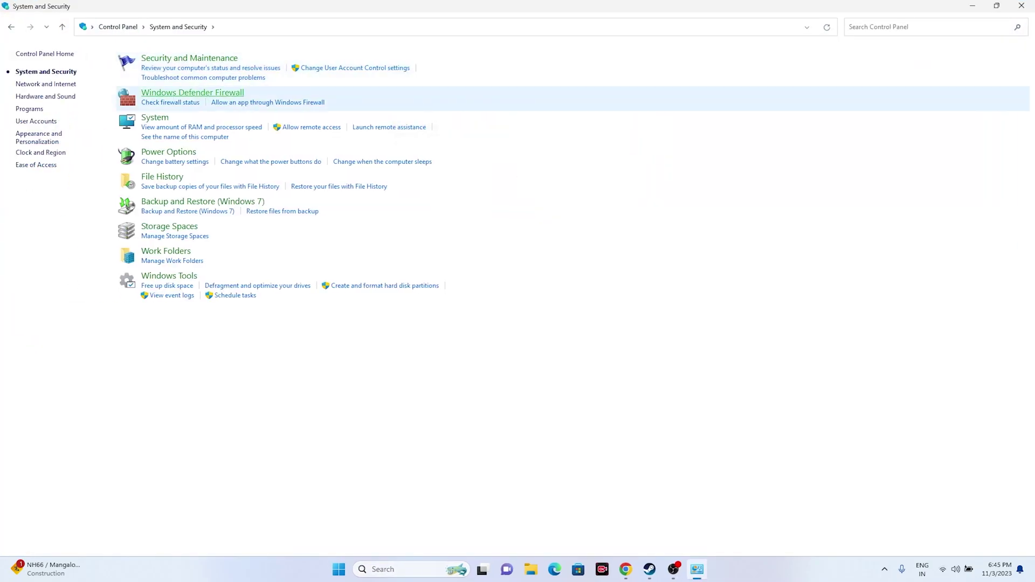
left_click(193, 93)
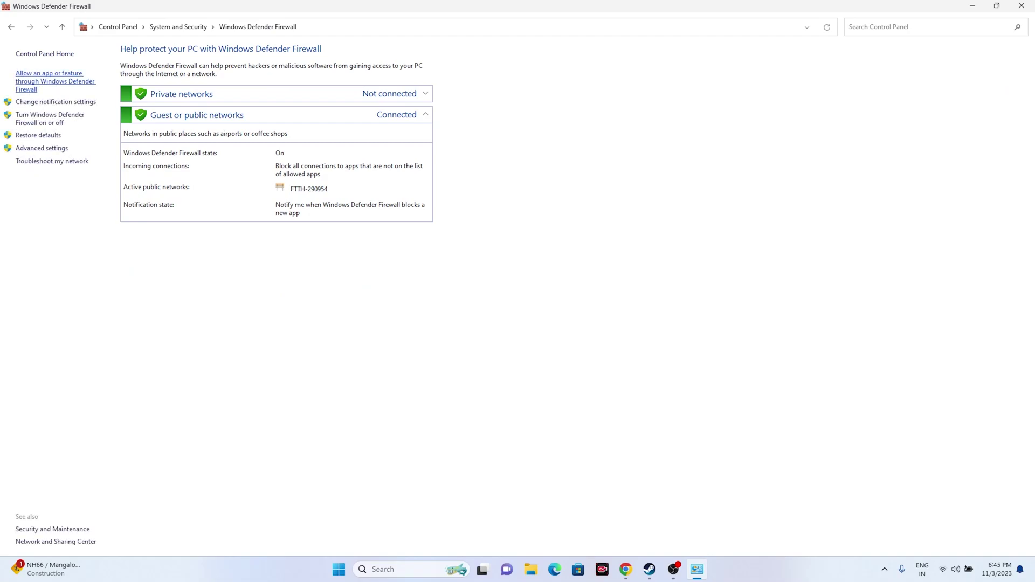
left_click(55, 81)
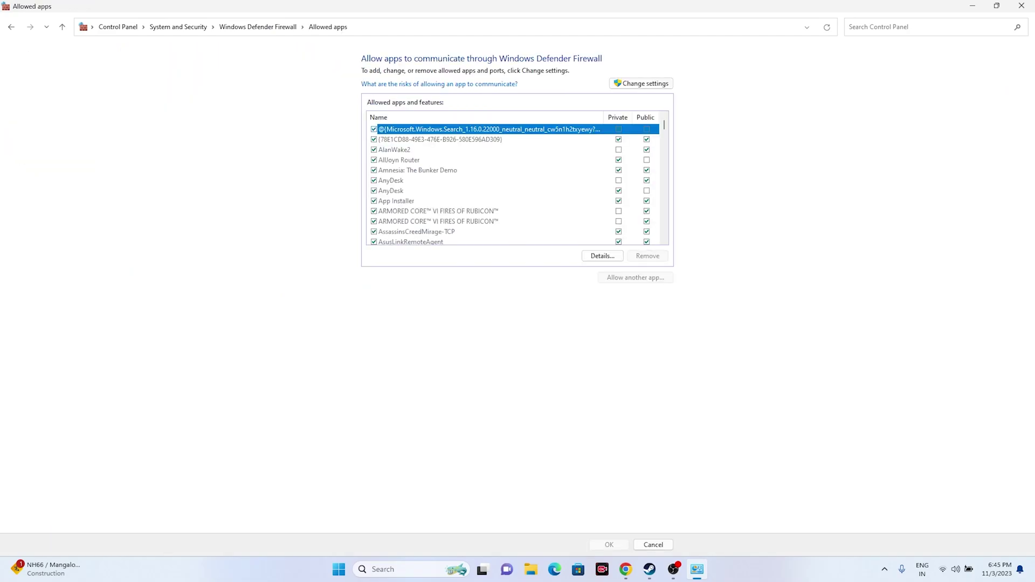
Look through the allowed apps and features for WRC and Steam and their private and public network permissions
scroll(515, 183, "down", 15)
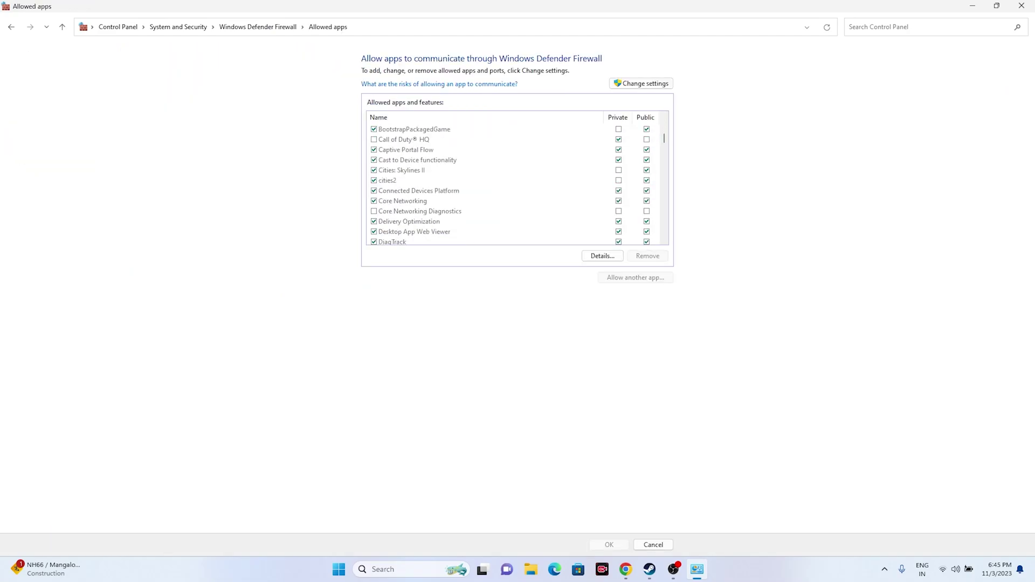
scroll(515, 184, "down", 15)
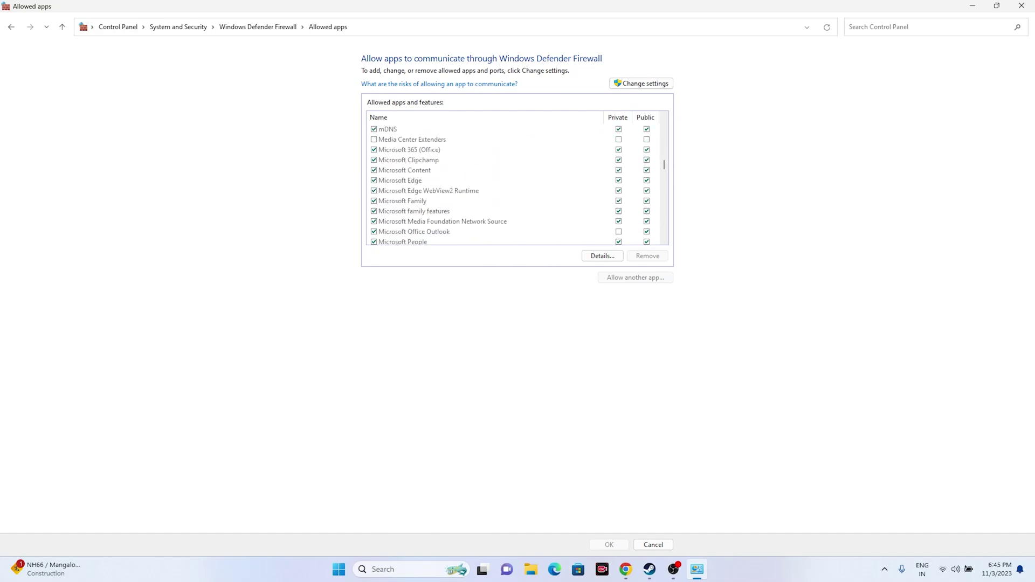
scroll(515, 183, "down", 15)
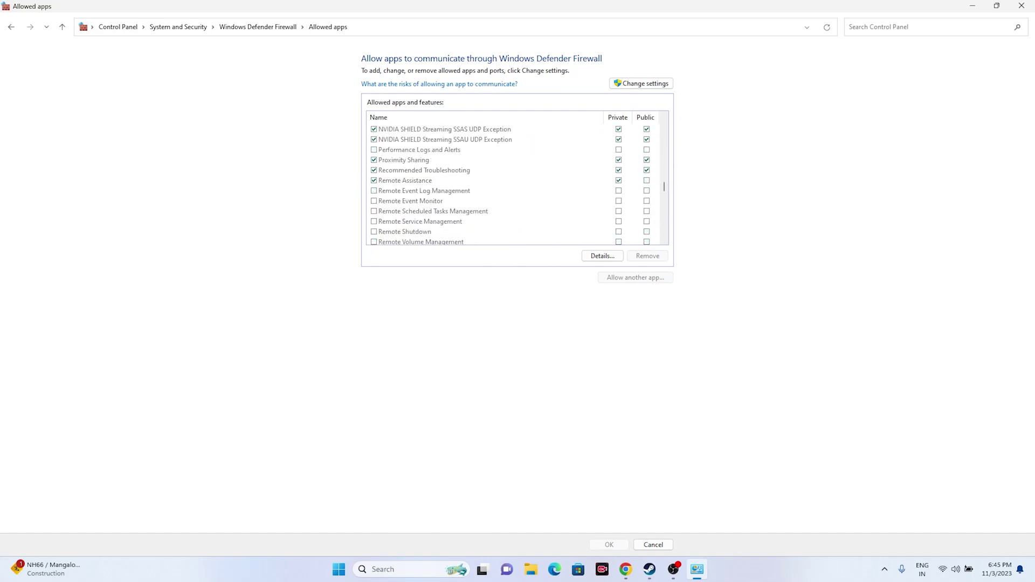
scroll(515, 183, "down", 12)
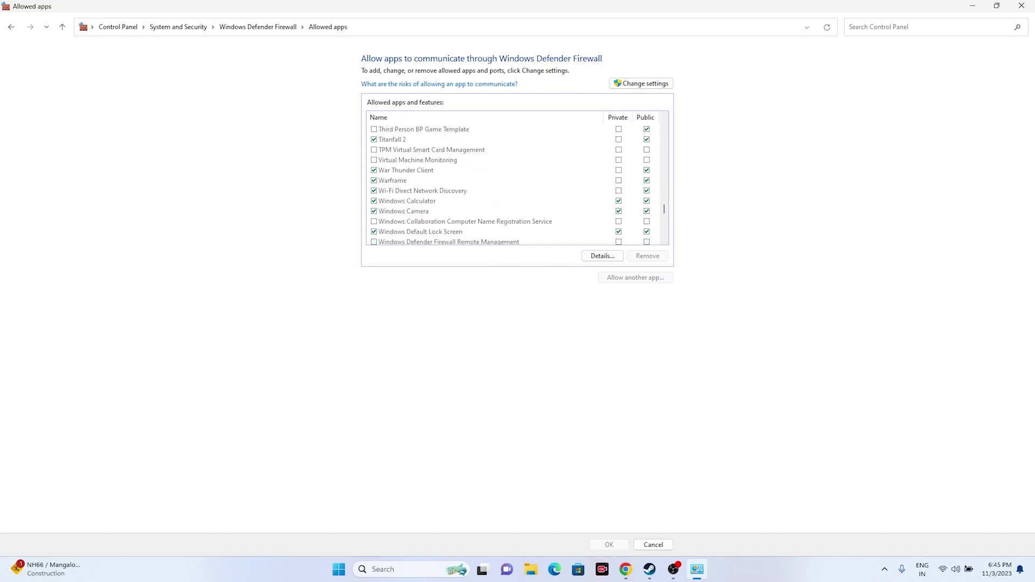
scroll(515, 183, "down", 15)
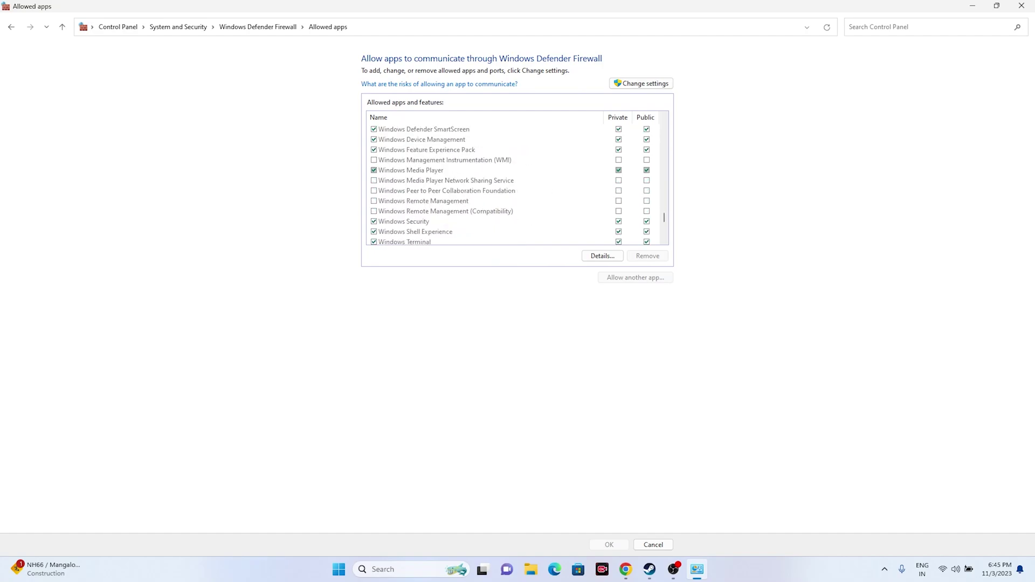
scroll(515, 183, "up", 3)
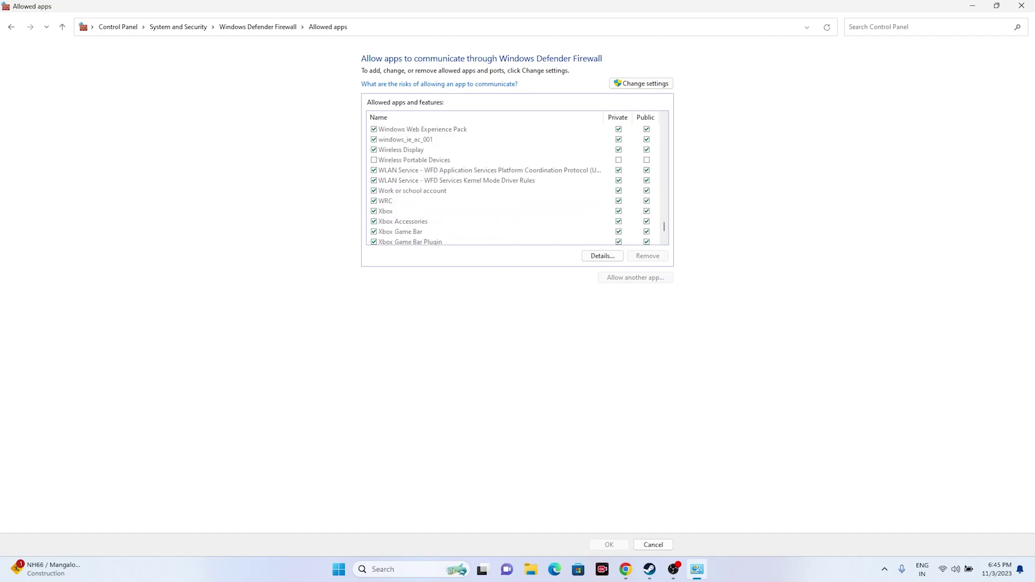
scroll(515, 183, "up", 10)
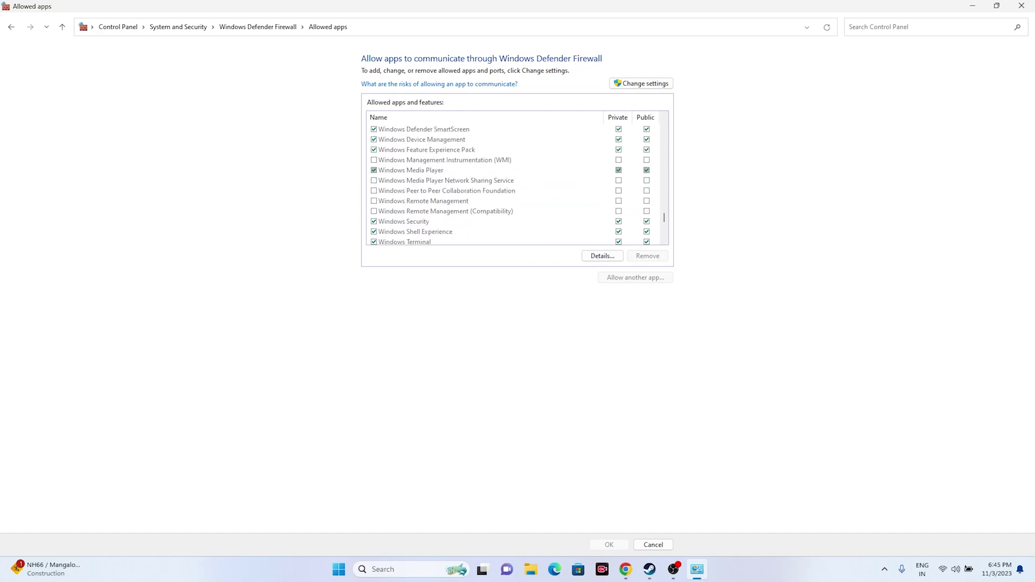
scroll(515, 184, "up", 2)
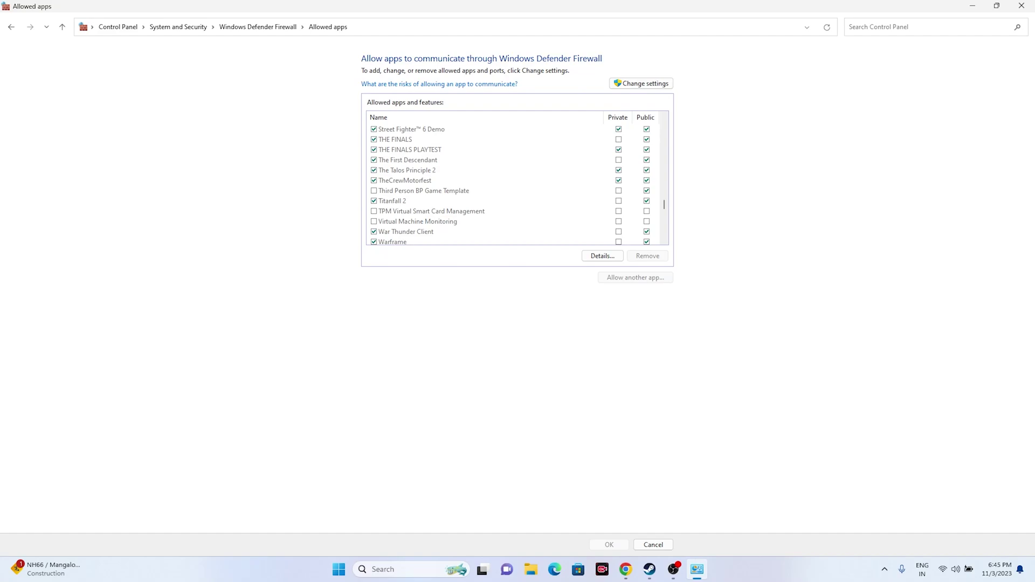
scroll(514, 183, "up", 4)
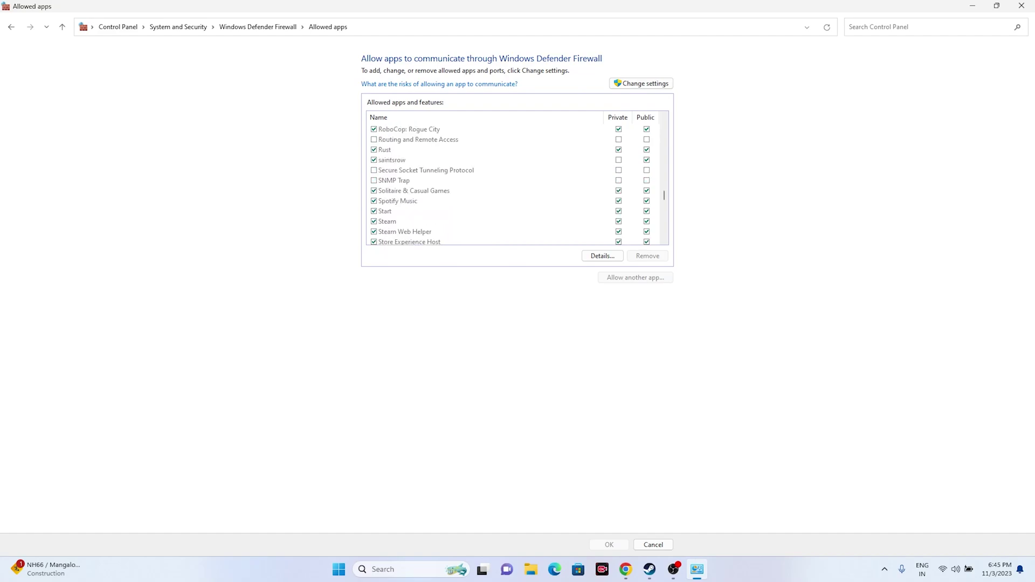
scroll(514, 183, "up", 5)
scroll(515, 183, "down", 20)
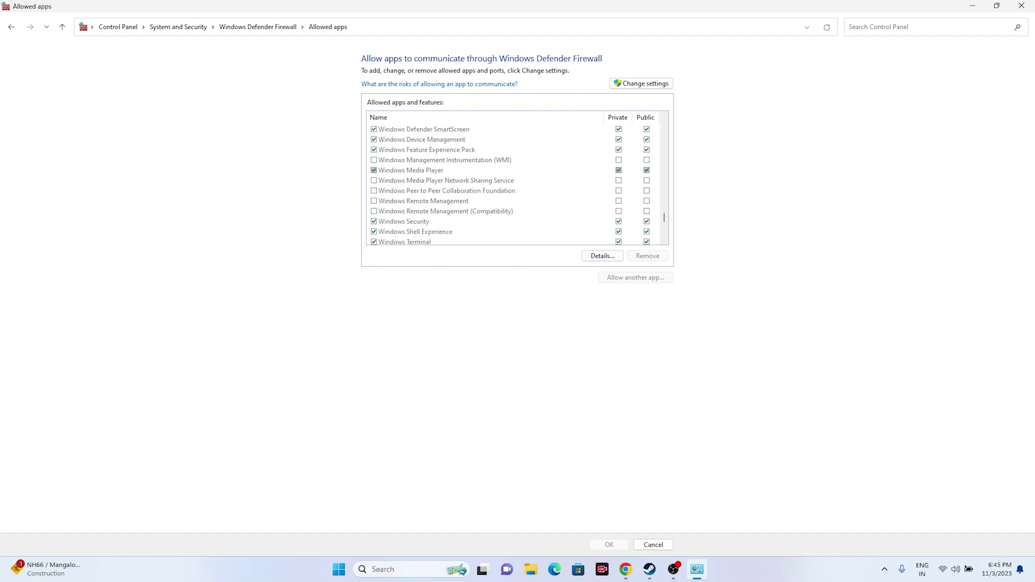
scroll(515, 183, "down", 5)
scroll(515, 183, "up", 1)
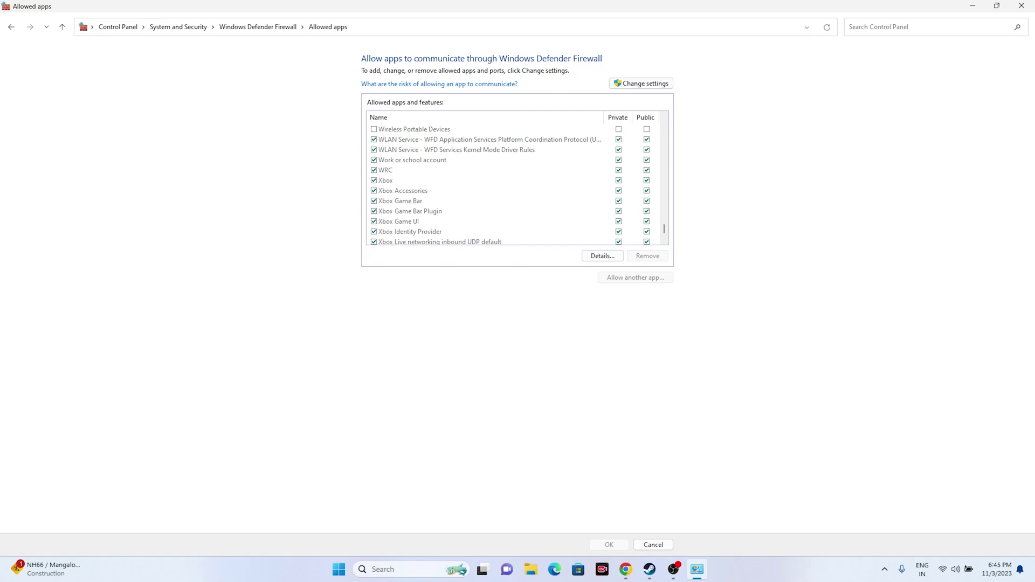
Unlock the allowed apps list for changes and start browsing for another app to allow through the firewall
left_click(641, 83)
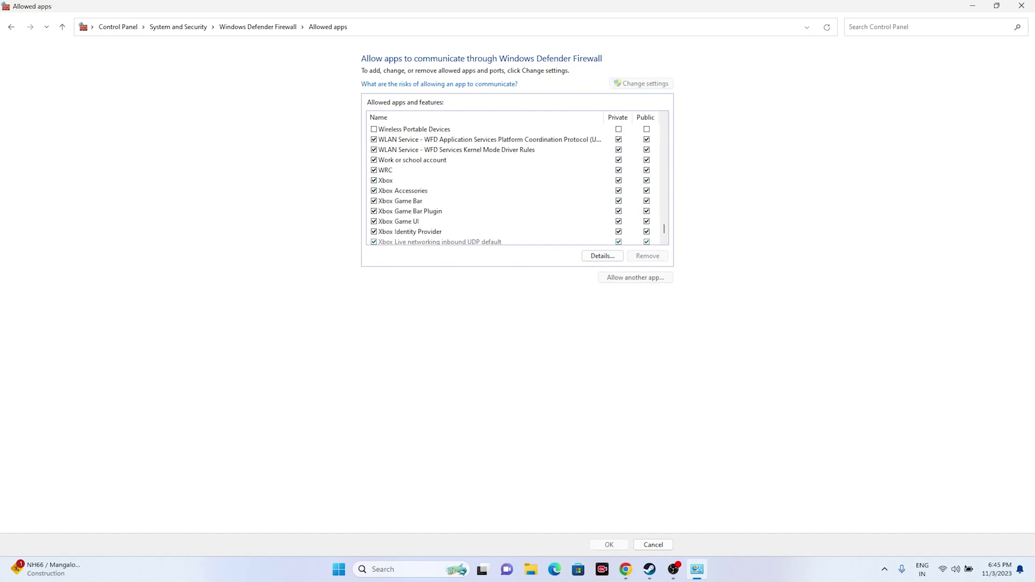
left_click(635, 278)
left_click(596, 335)
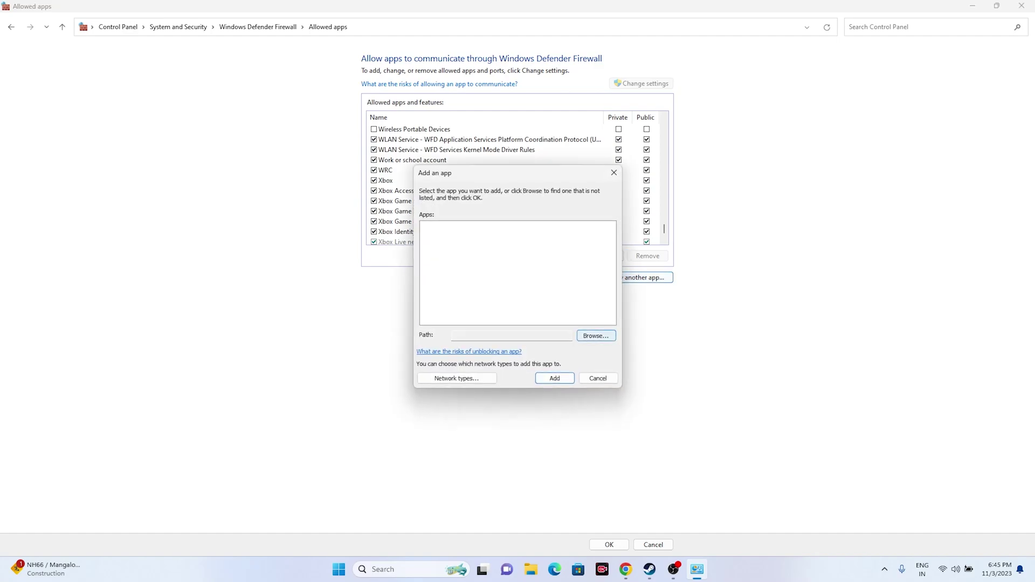
Browse to Steam's steamapps\common folder under Program Files (x86) on Local Disk (C:)
scroll(455, 335, "down", 3)
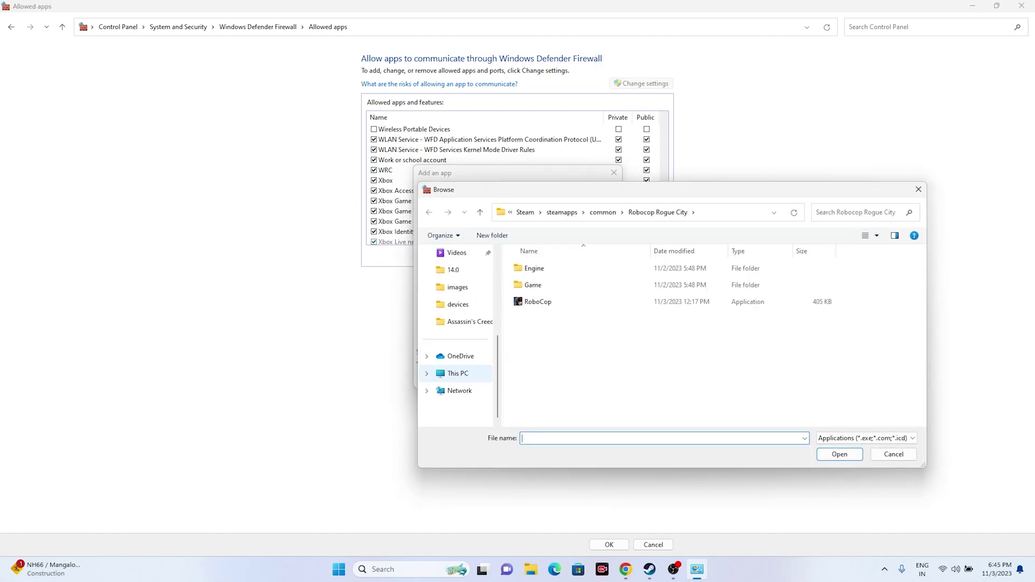
left_click(458, 373)
double_click(578, 276)
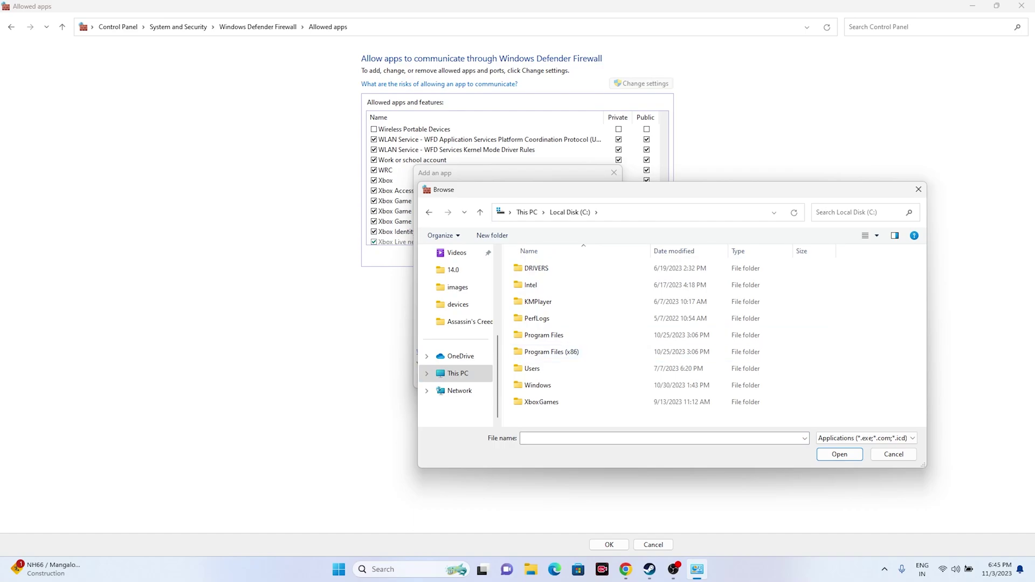
double_click(545, 351)
scroll(544, 318, "down", 4)
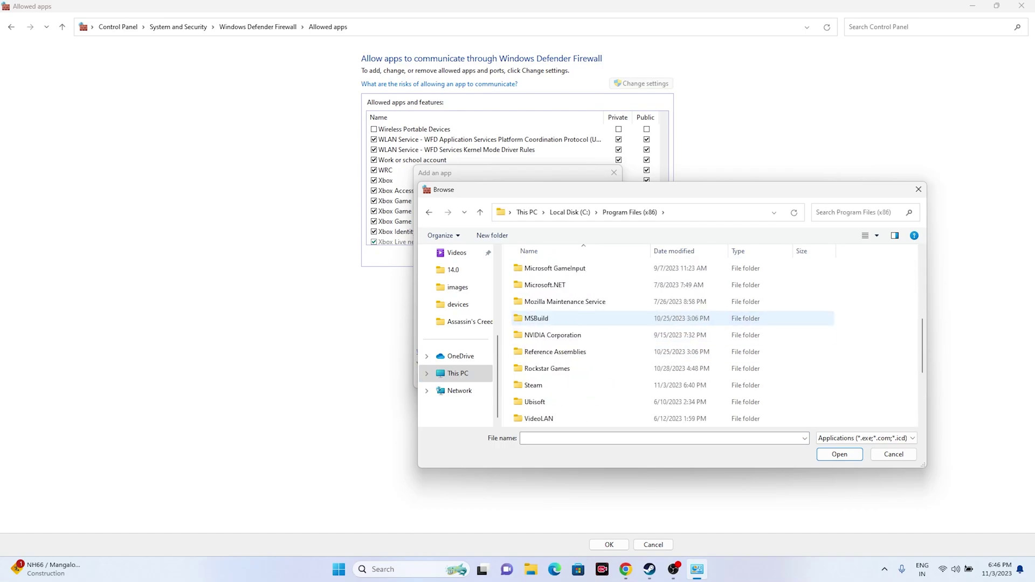
double_click(539, 383)
scroll(544, 334, "down", 1)
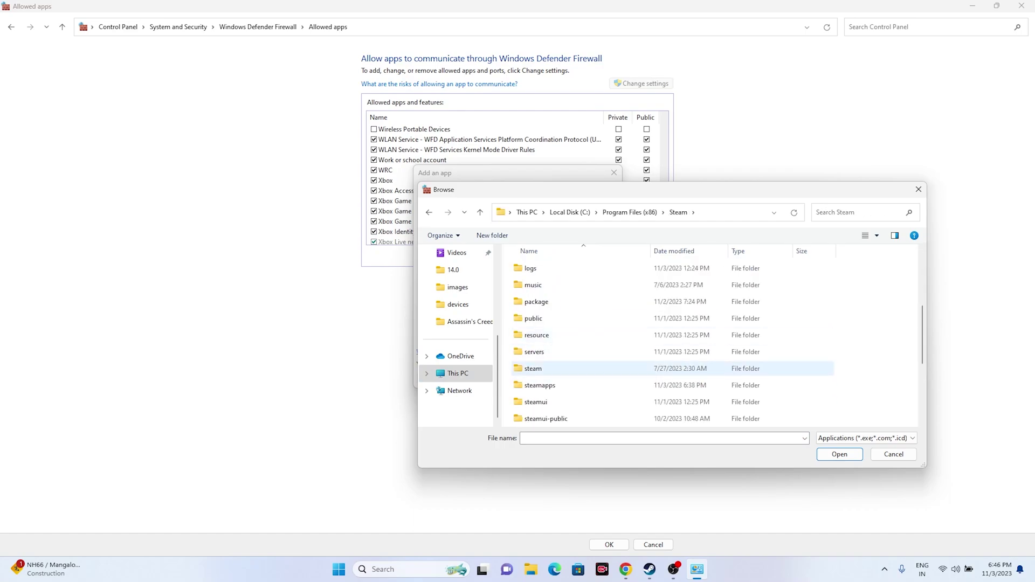
double_click(543, 385)
double_click(539, 268)
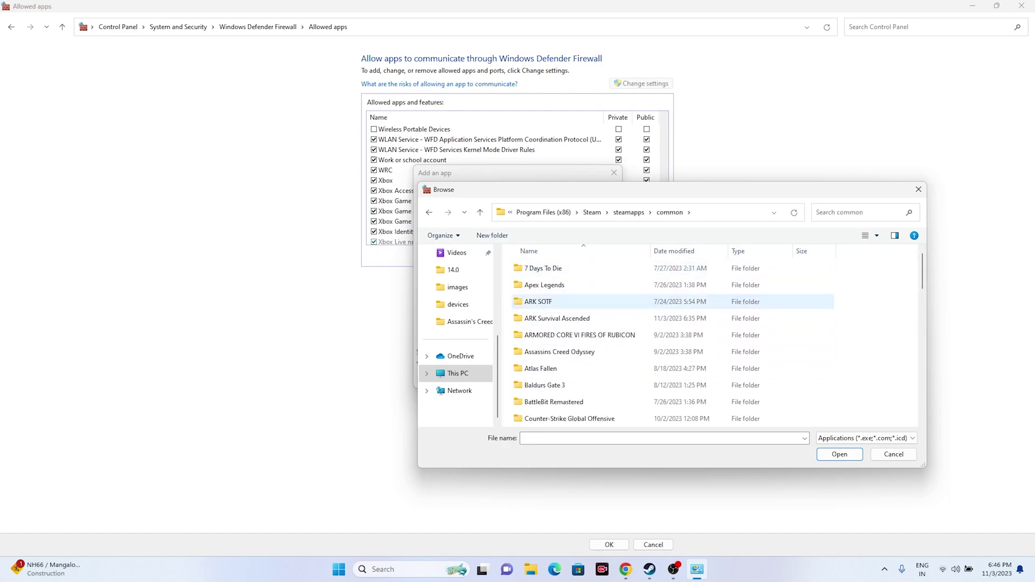
Select the EA SPORTS WRC application from EA SPORTS WRC\WRC\Binaries\Win64 as the app to allow through the firewall
scroll(566, 310, "down", 3)
scroll(566, 318, "down", 8)
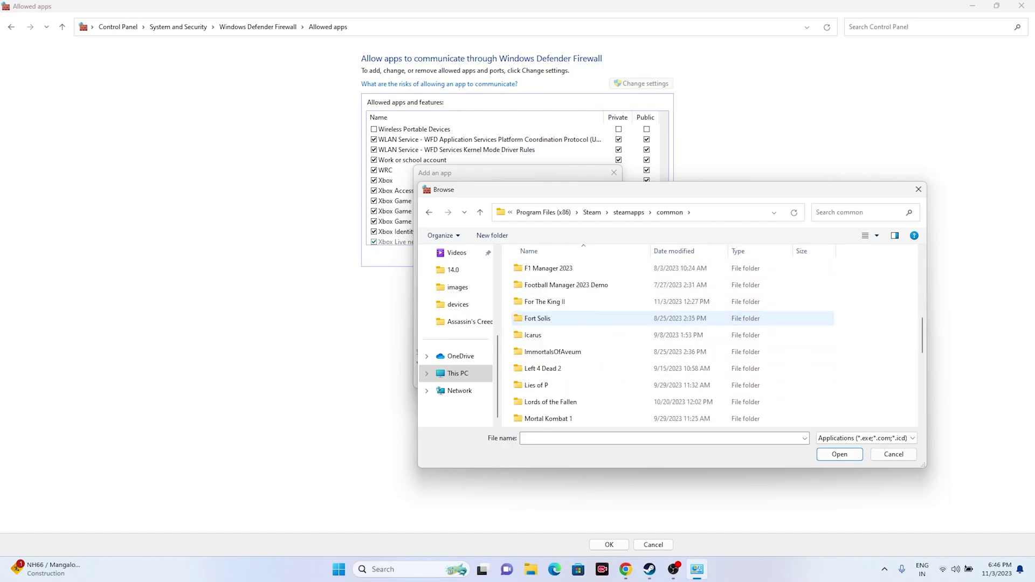
scroll(566, 318, "down", 2)
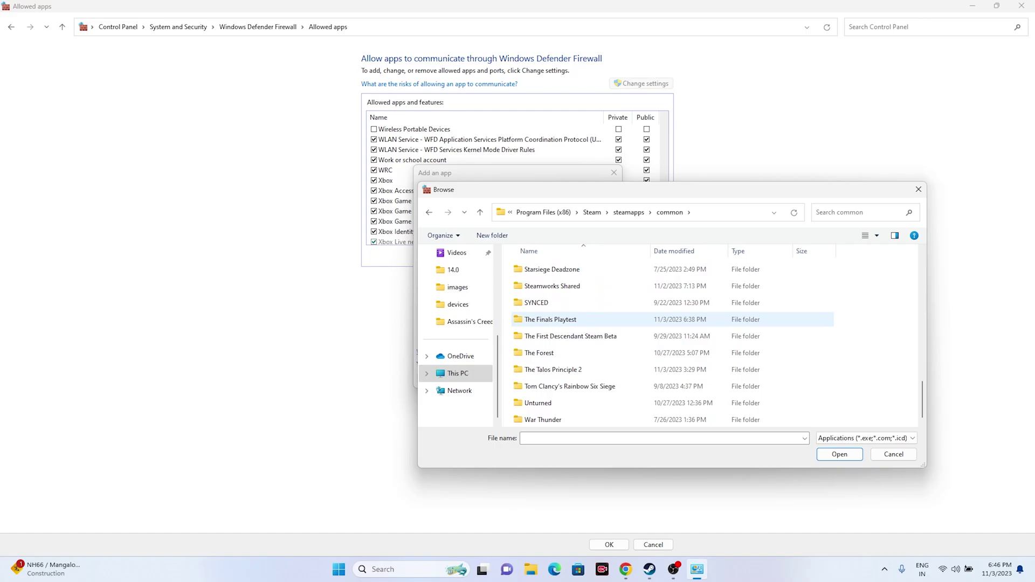
scroll(566, 345, "up", 10)
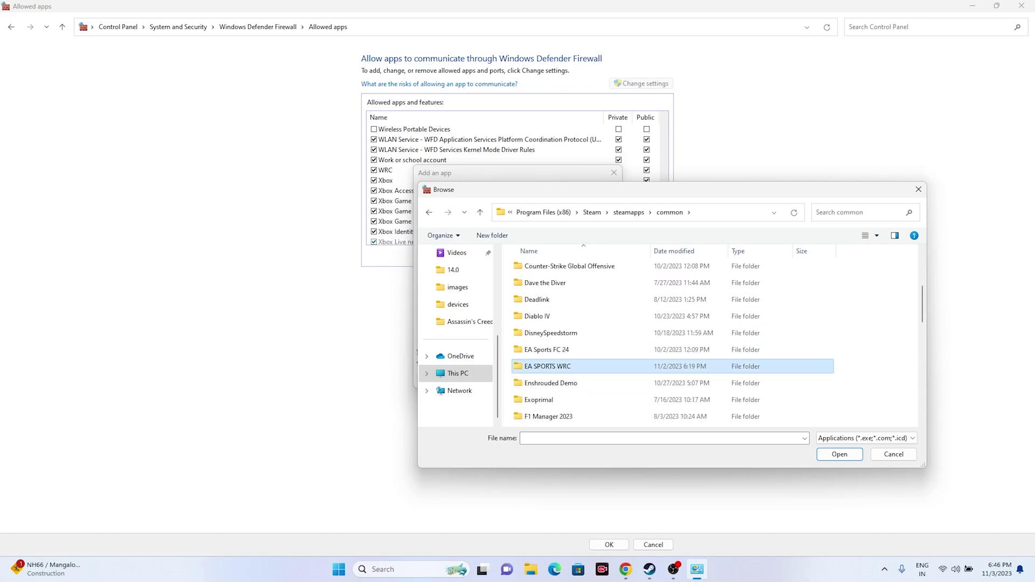
double_click(547, 366)
double_click(535, 285)
double_click(535, 285)
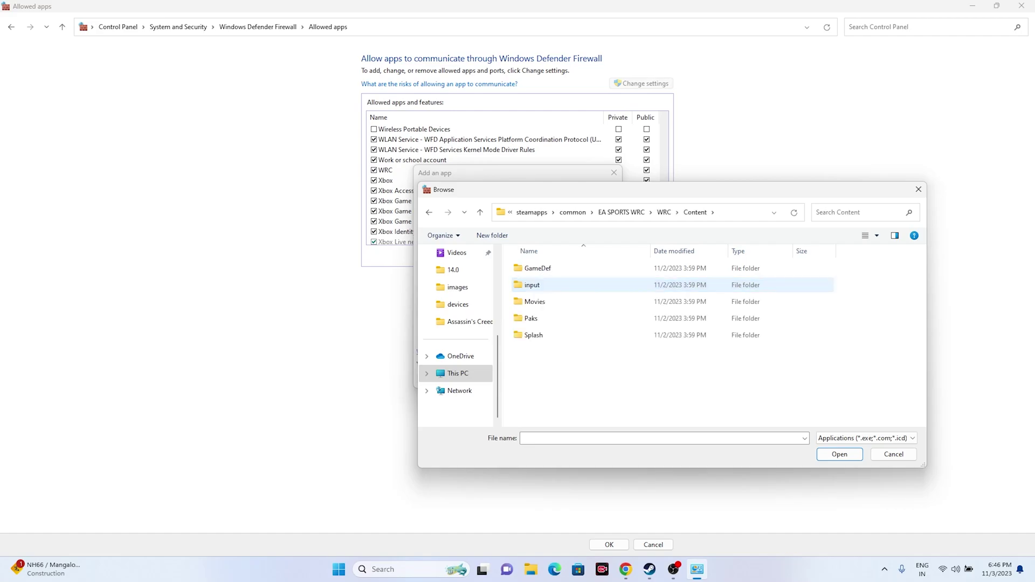
left_click(429, 212)
double_click(535, 268)
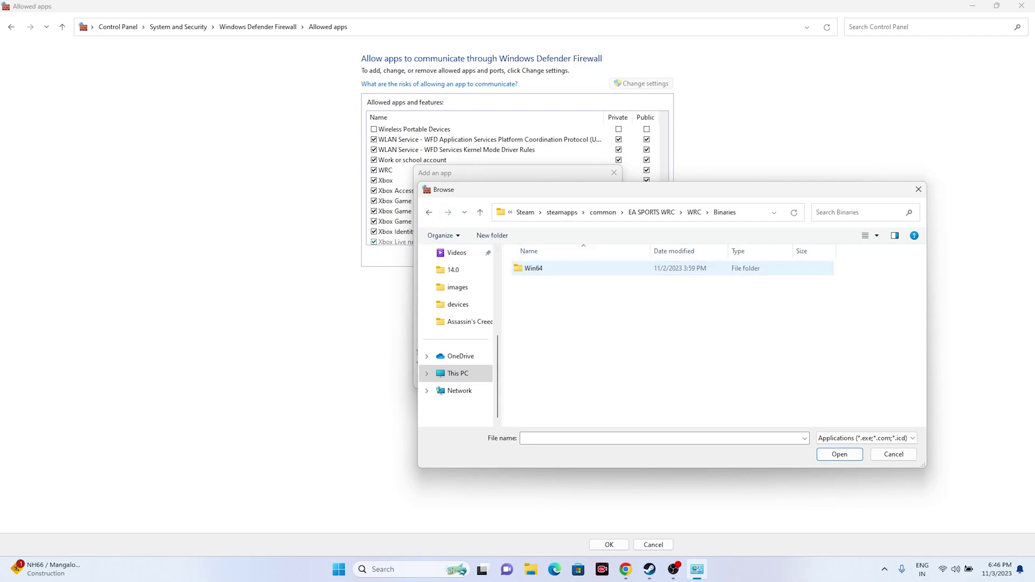
double_click(536, 268)
left_click(531, 268)
left_click(839, 454)
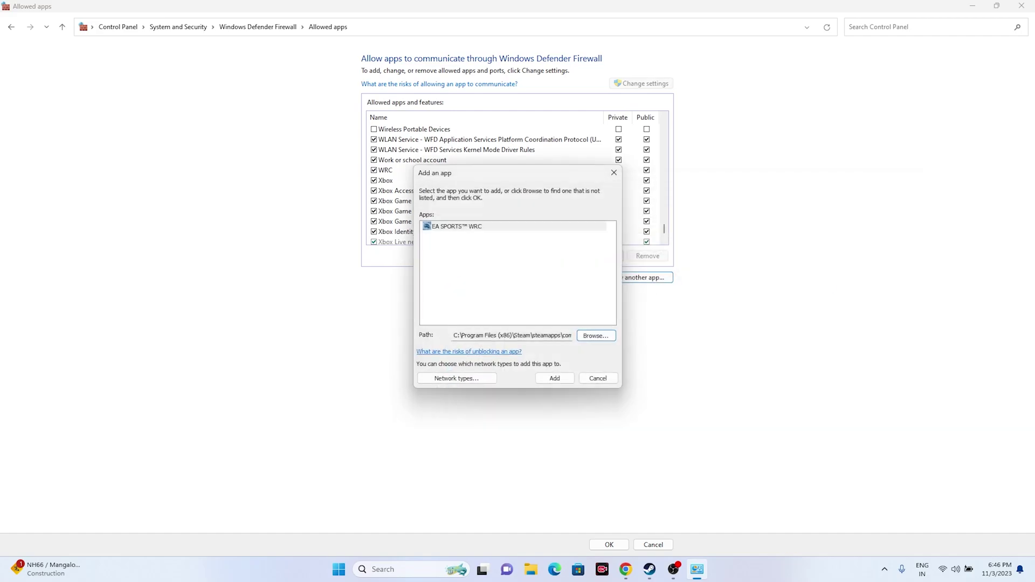
Try to add EA SPORTS WRC to the firewall's allowed apps, and close the Add an app dialog and the Control Panel window
left_click(554, 378)
left_click(593, 322)
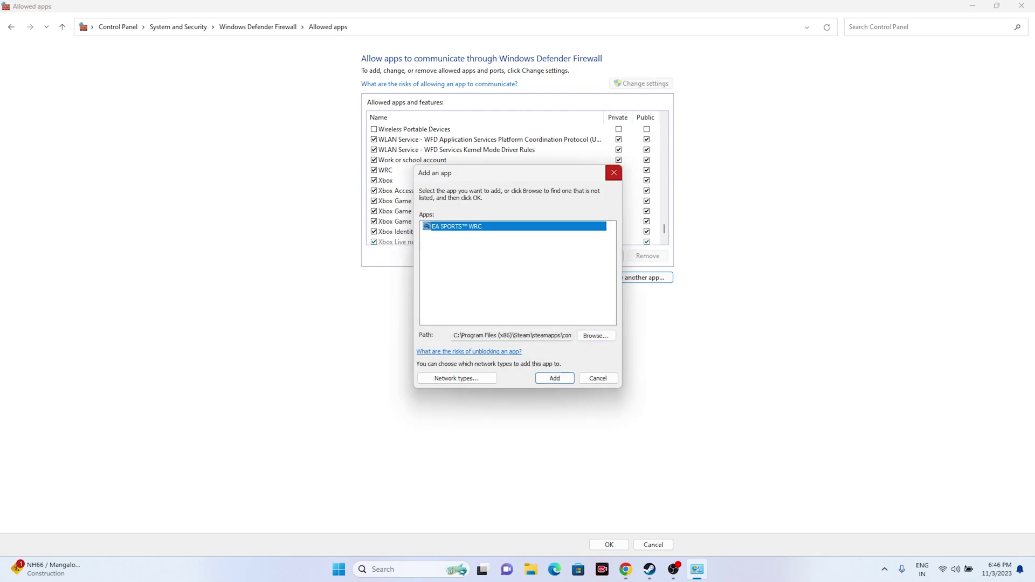
left_click(614, 172)
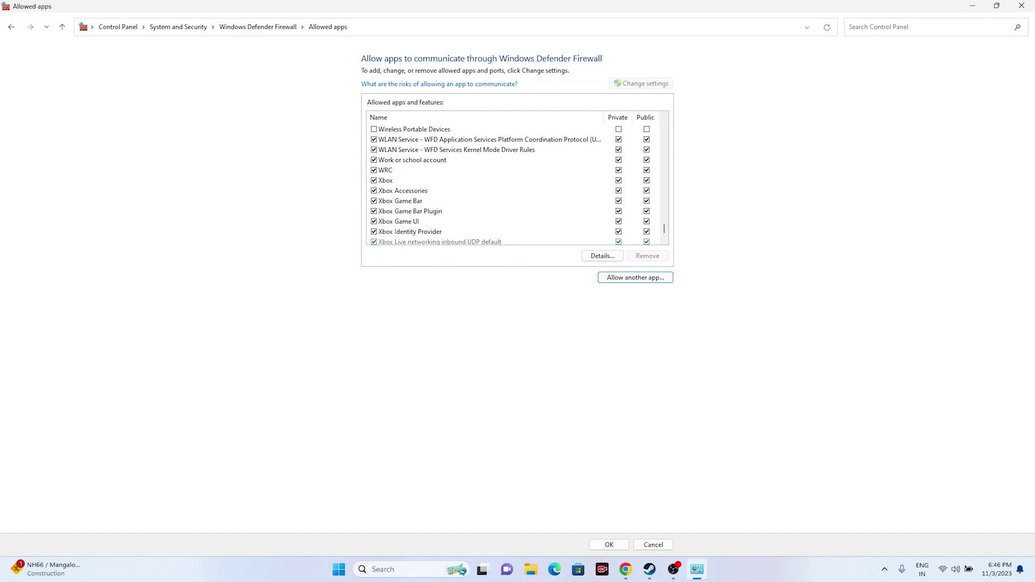
left_click(1021, 5)
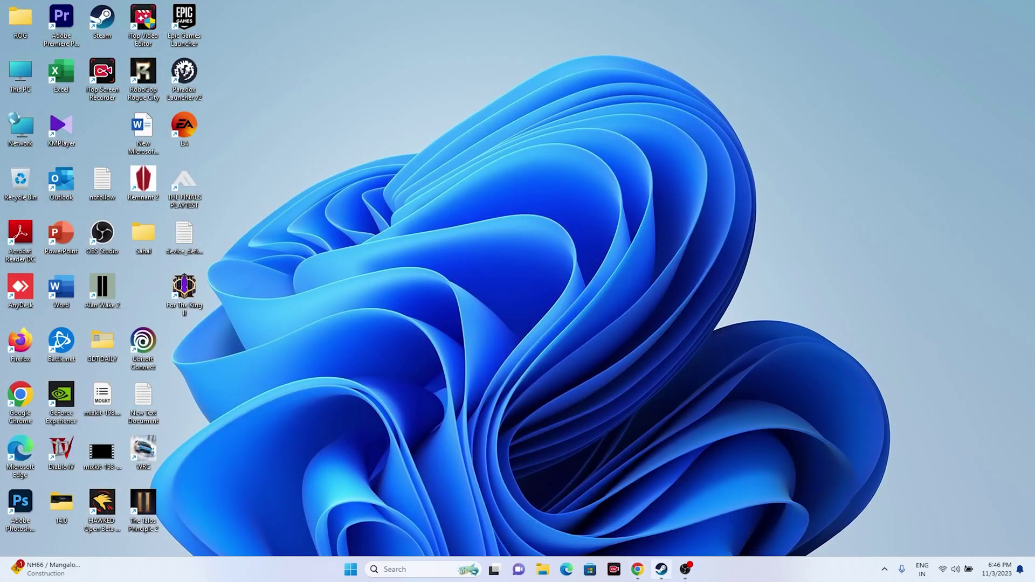
Bring Steam back up and use System Configuration to disable all services with Microsoft services hidden, applying the change without restarting
left_click(661, 569)
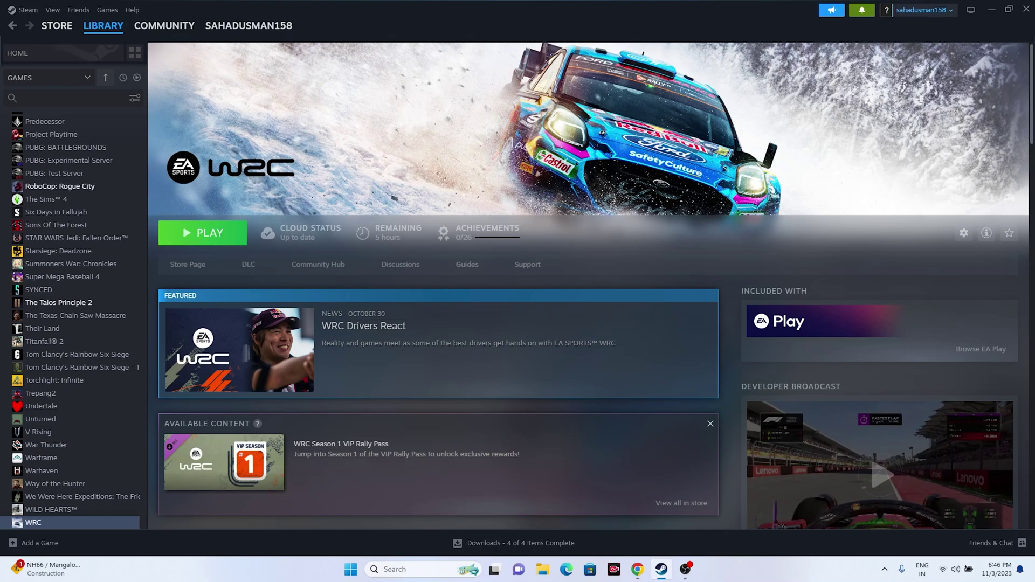
left_click(399, 570)
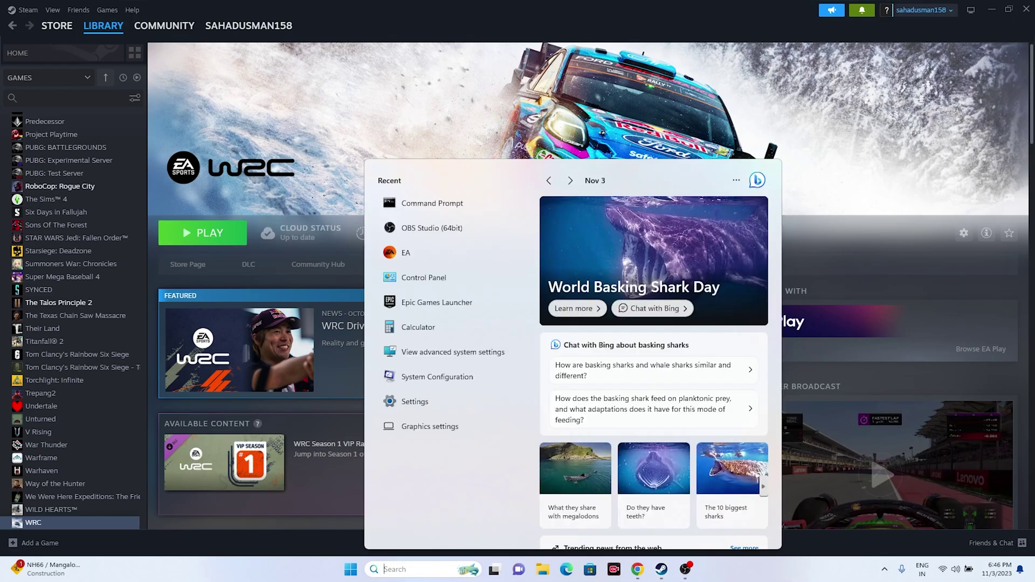
left_click(437, 377)
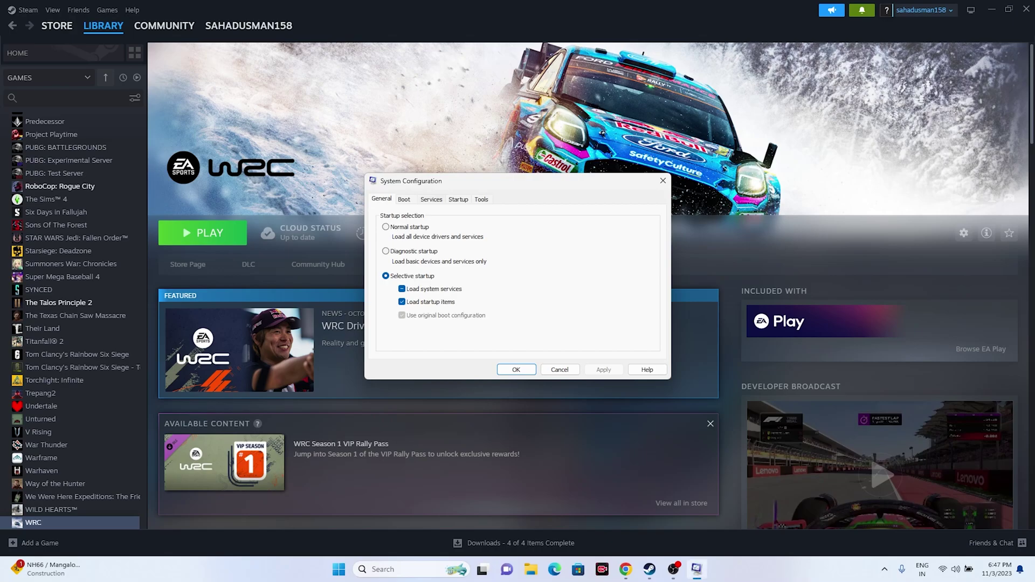
left_click(430, 199)
left_click(635, 341)
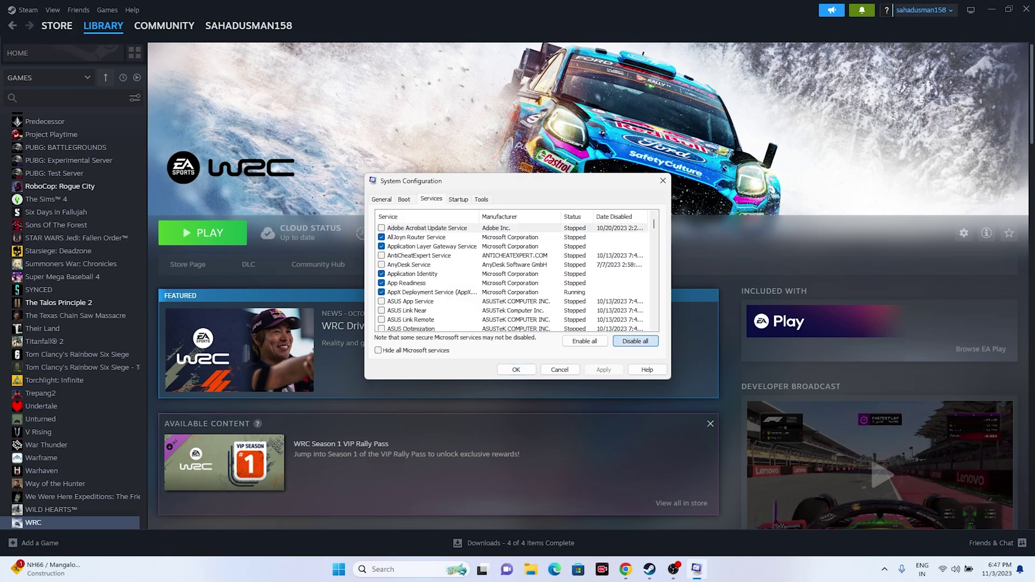
left_click(378, 350)
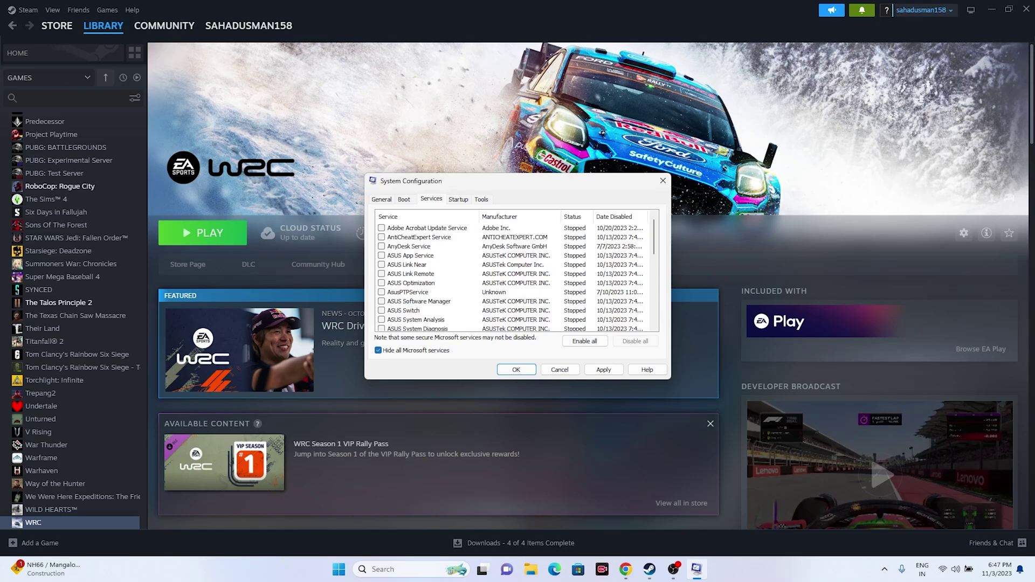
left_click(603, 369)
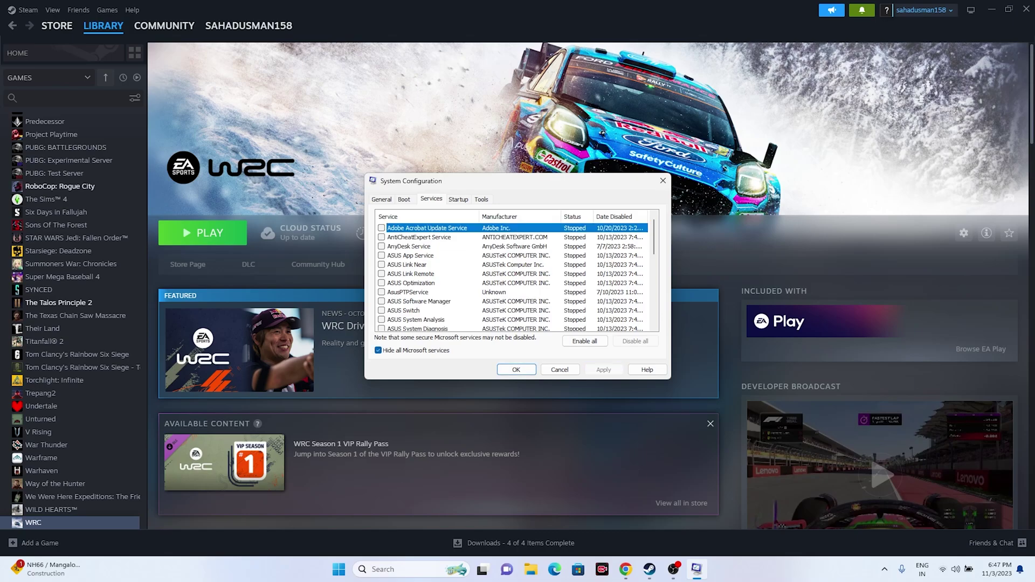
left_click(516, 369)
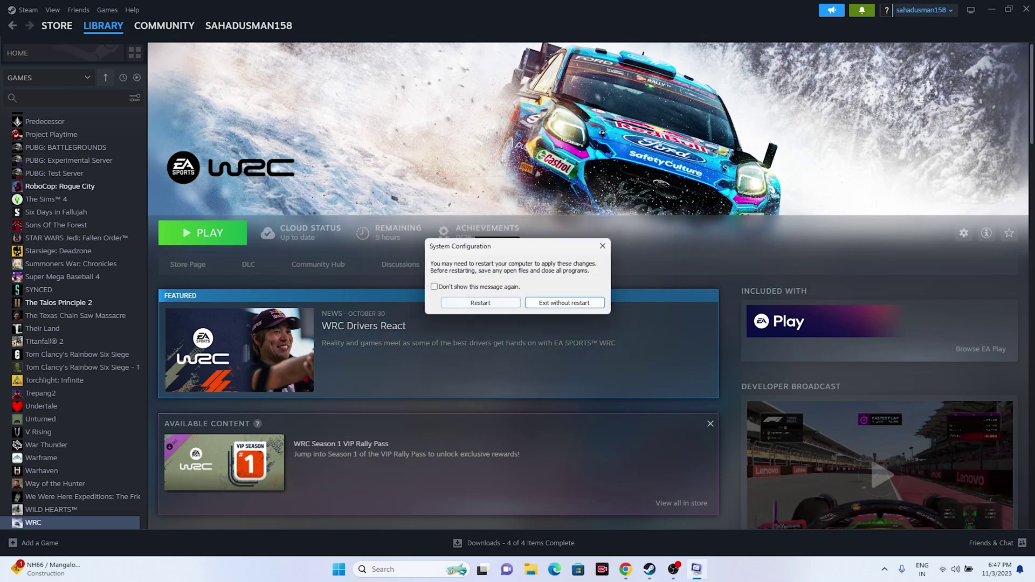
left_click(602, 245)
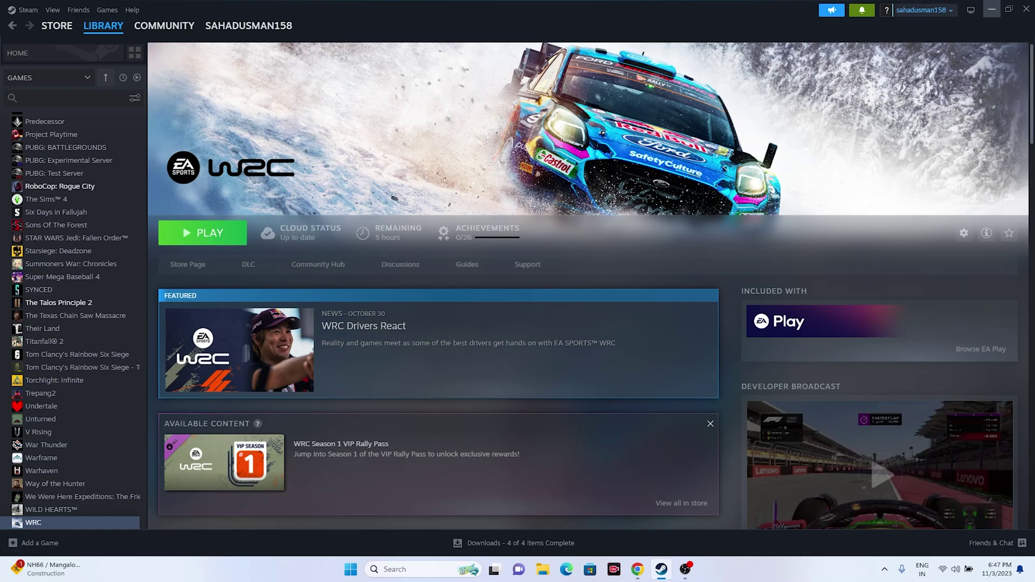
Minimize Steam, review the running apps and background processes in a maximized Task Manager, and close it
left_click(991, 9)
right_click(350, 569)
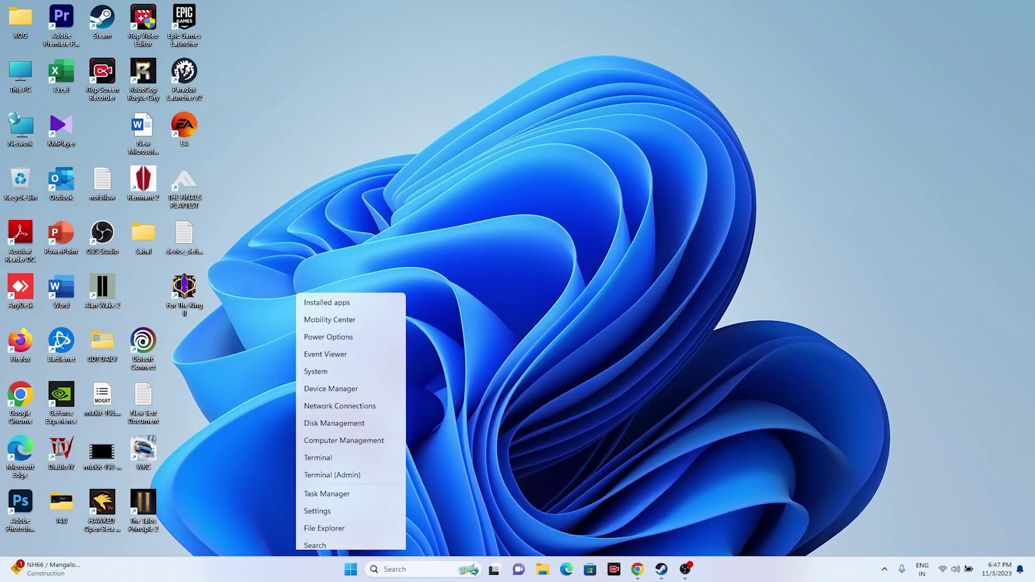
left_click(371, 433)
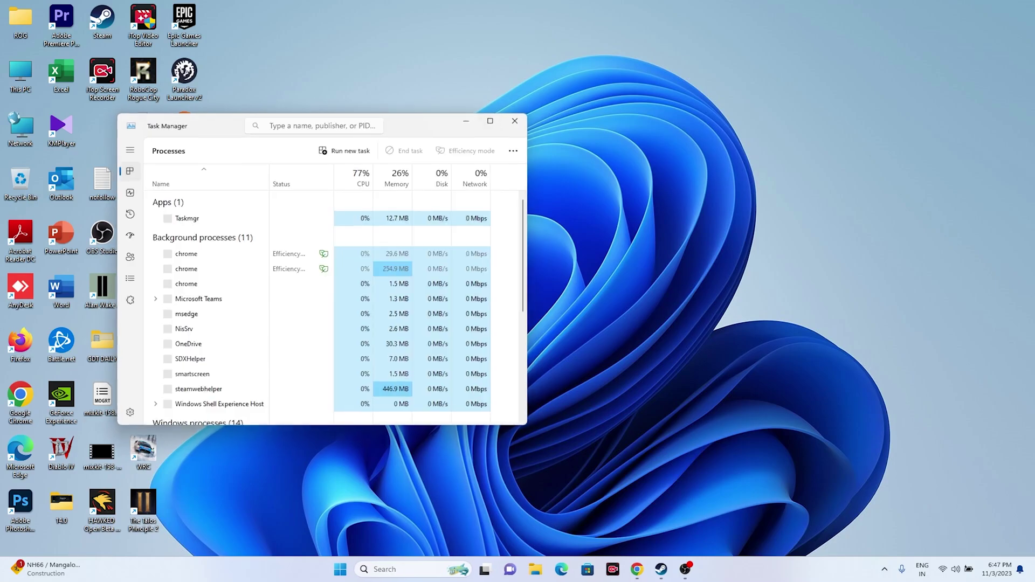
key("super+Up")
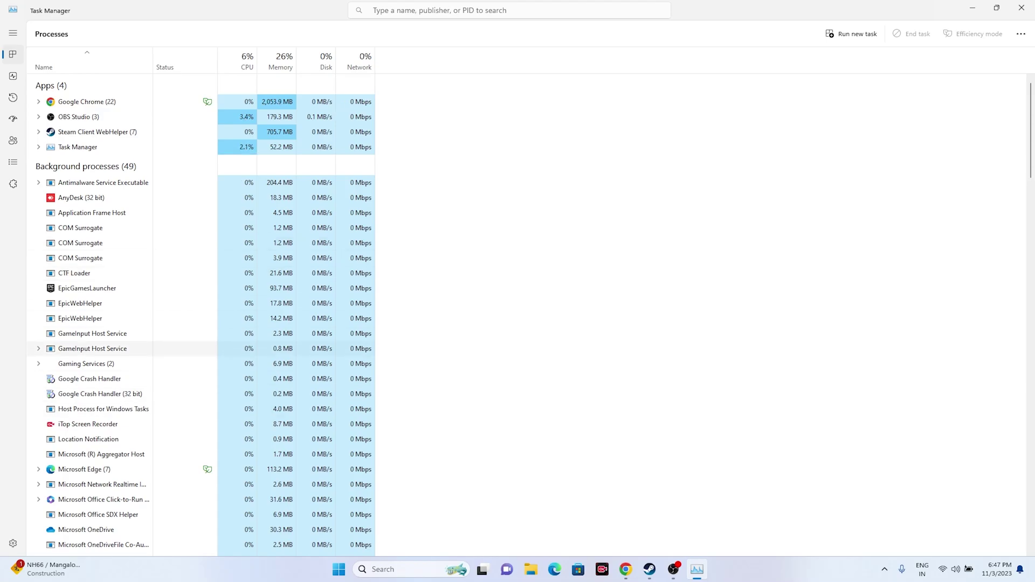
left_click(1021, 8)
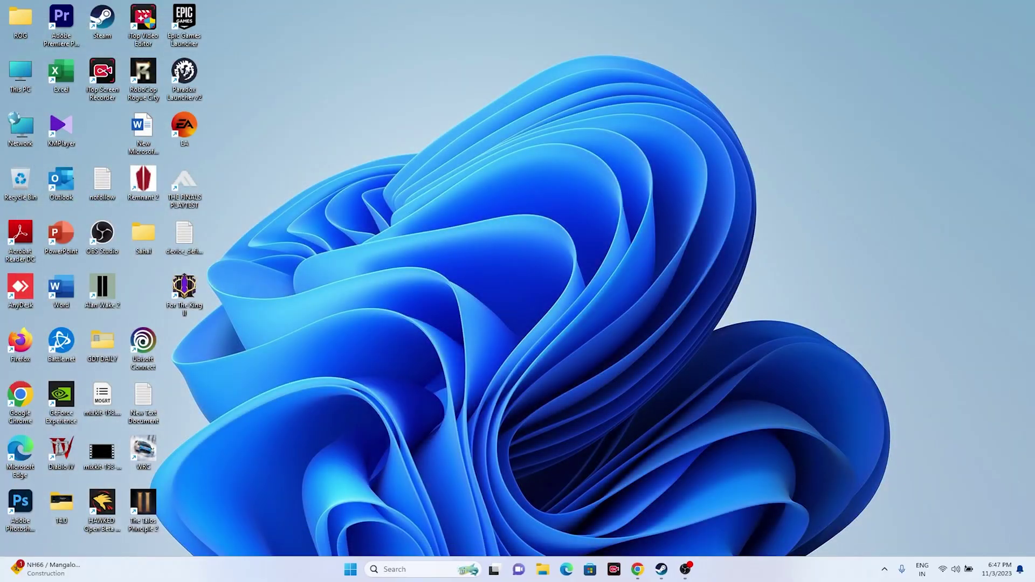
Switch to Steam and check WRC's General properties, including its launch options
left_click(661, 569)
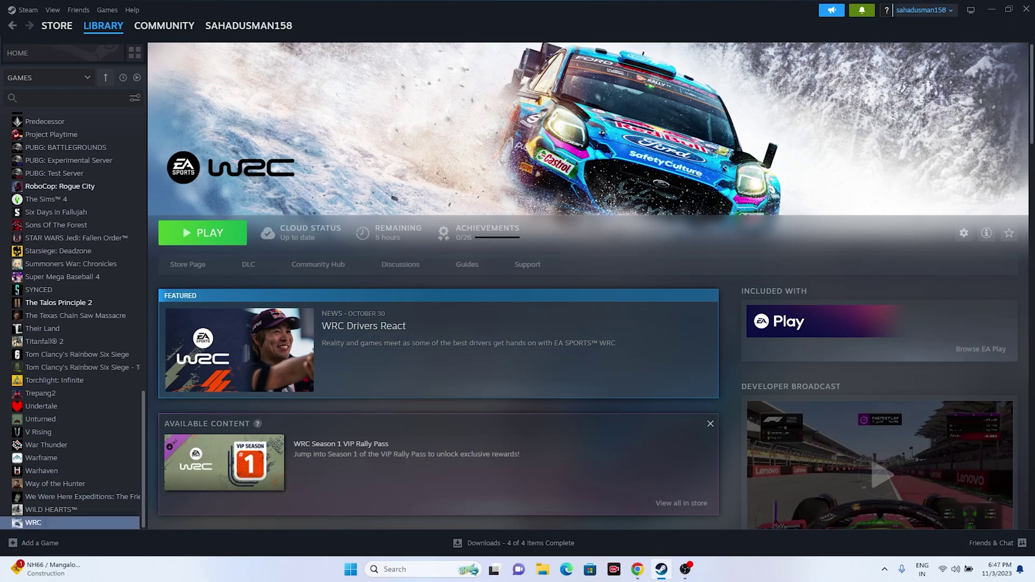
right_click(117, 521)
left_click(154, 507)
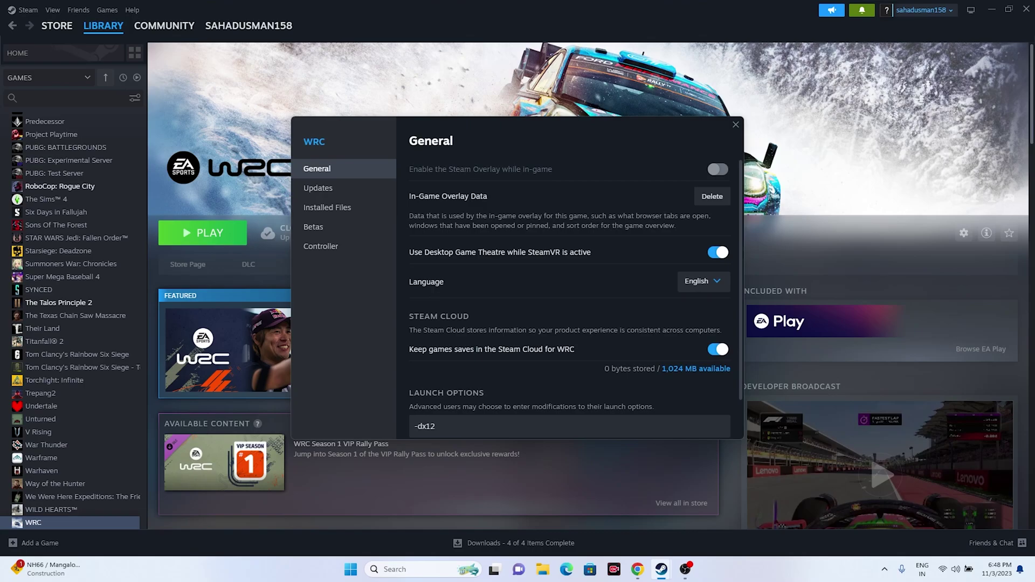
left_click(735, 124)
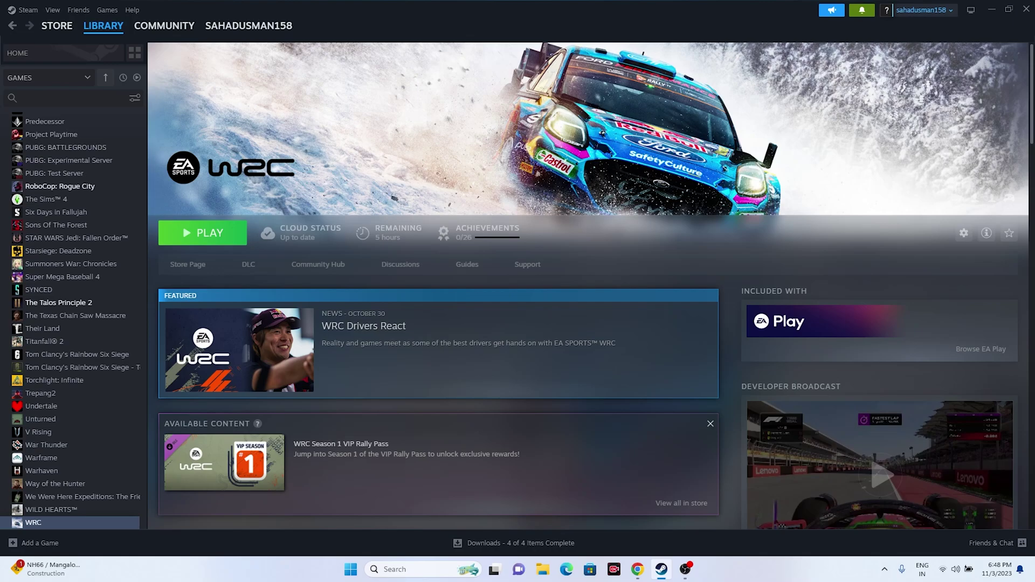
Clear WRC's launch options in its properties, enter -dx11, replace it with -dx12, and close the properties
right_click(104, 521)
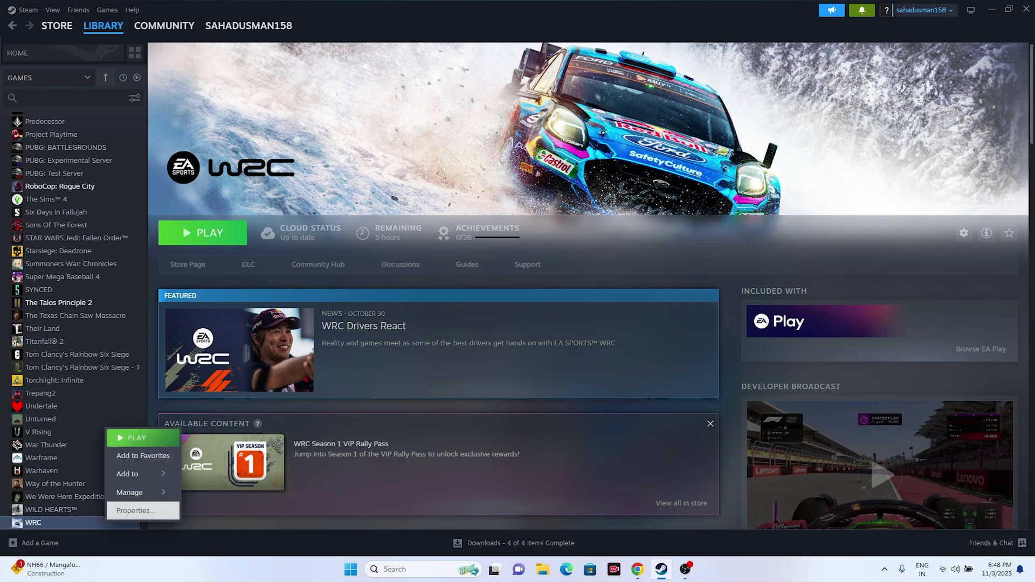
left_click(134, 510)
scroll(575, 298, "down", 1)
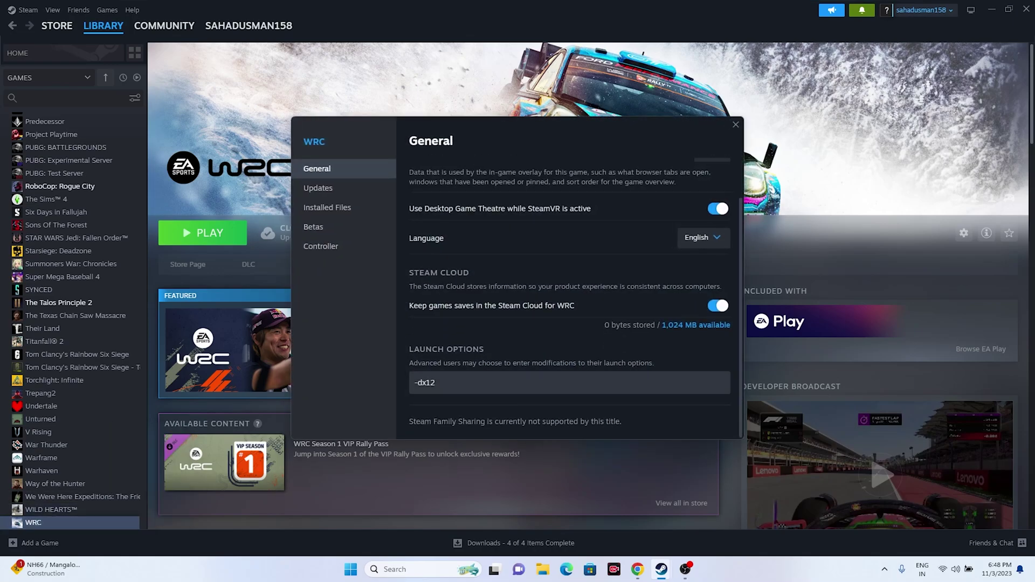
left_click_drag(436, 382, 414, 382)
key("BackSpace")
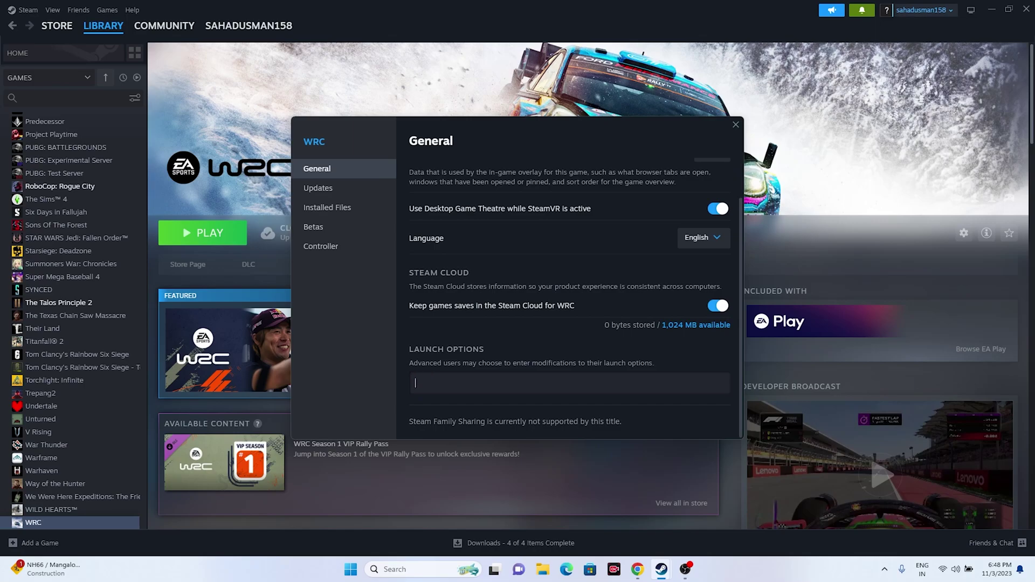
type("-dx11")
key("BackSpace")
key("BackSpace")
type("12")
left_click(736, 125)
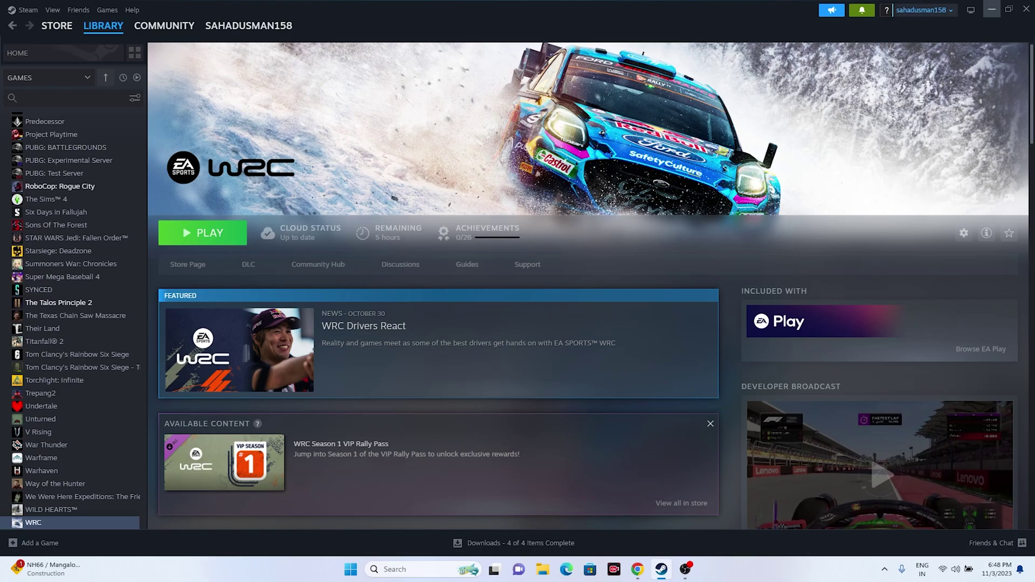
Minimize Steam, open the Windows Graphics settings, and start browsing for a desktop app to add to the custom options
left_click(992, 9)
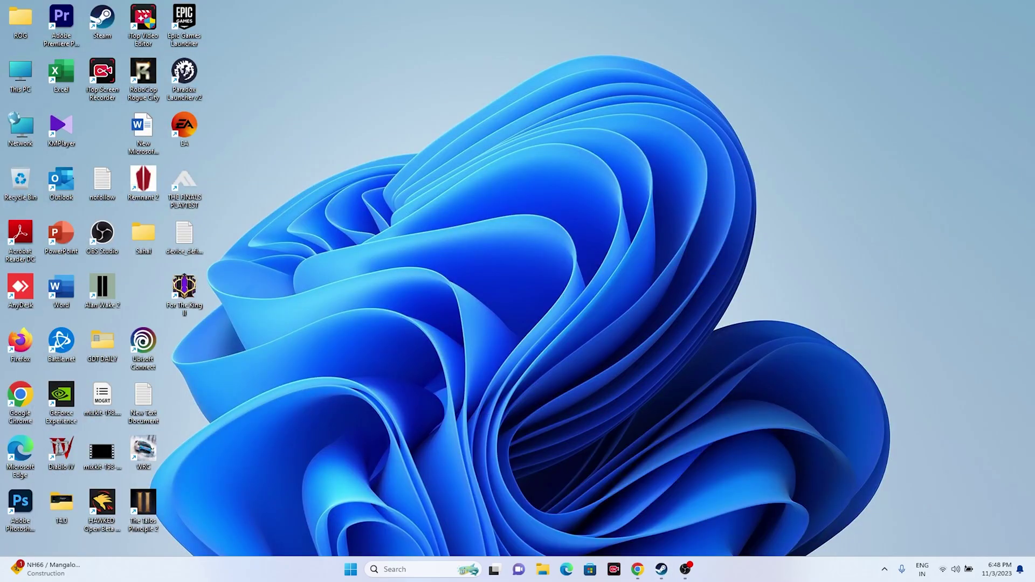
left_click(399, 569)
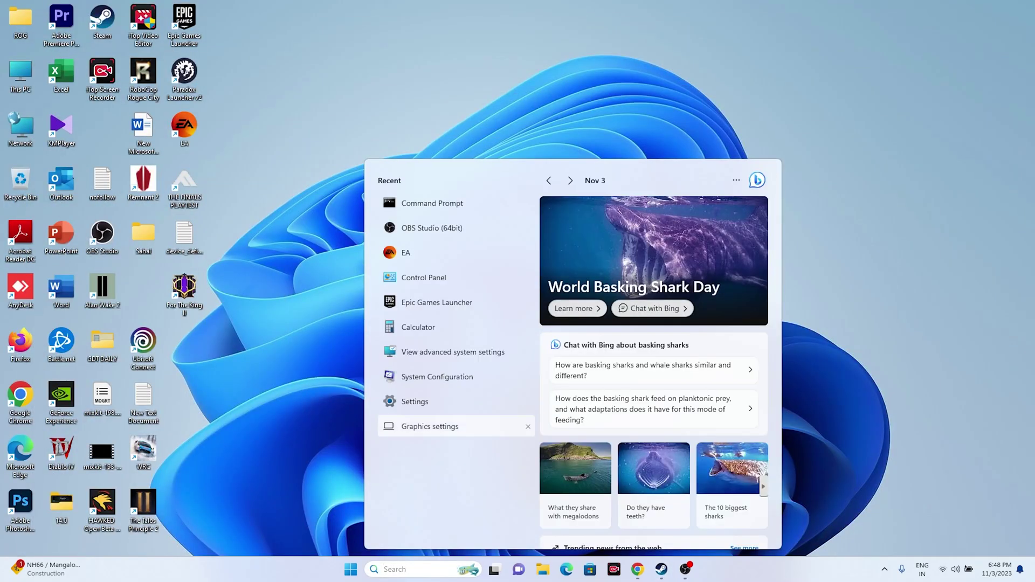
left_click(430, 426)
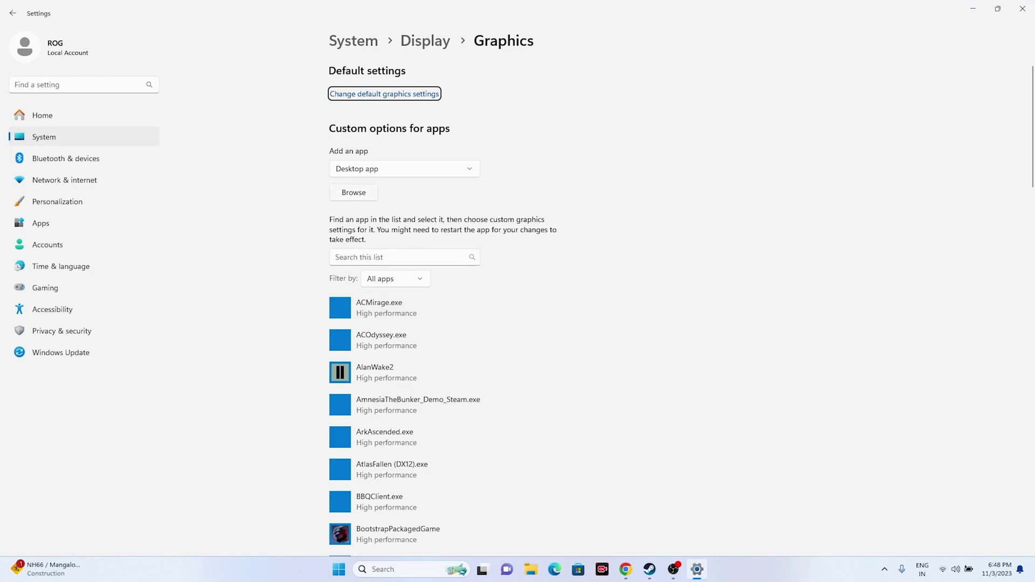
left_click(353, 193)
Browse from This PC to the Steam\steamapps\common folder under Program Files (x86) on Local Disk (C:)
scroll(46, 124, "down", 2)
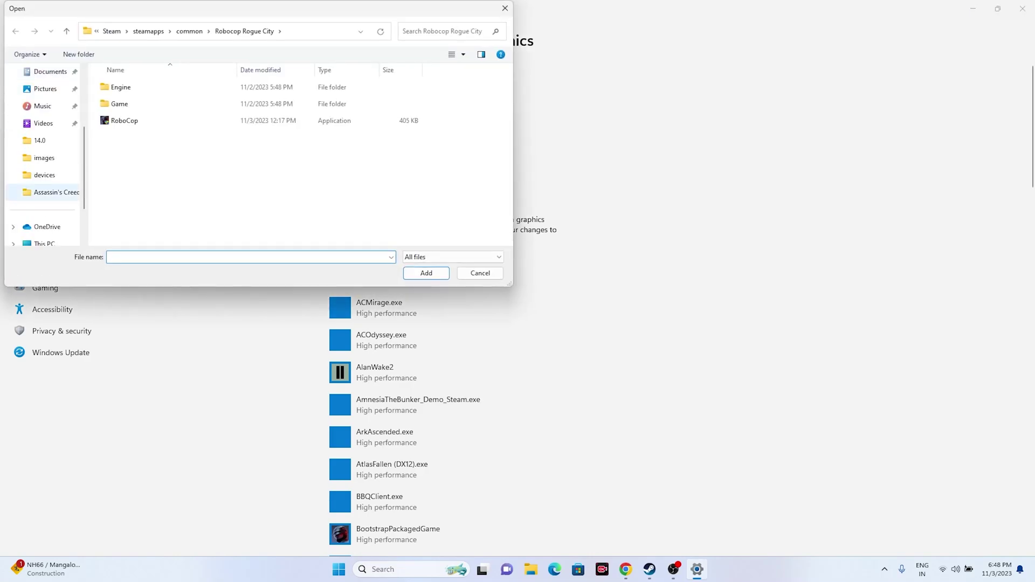
left_click(46, 227)
left_click(44, 227)
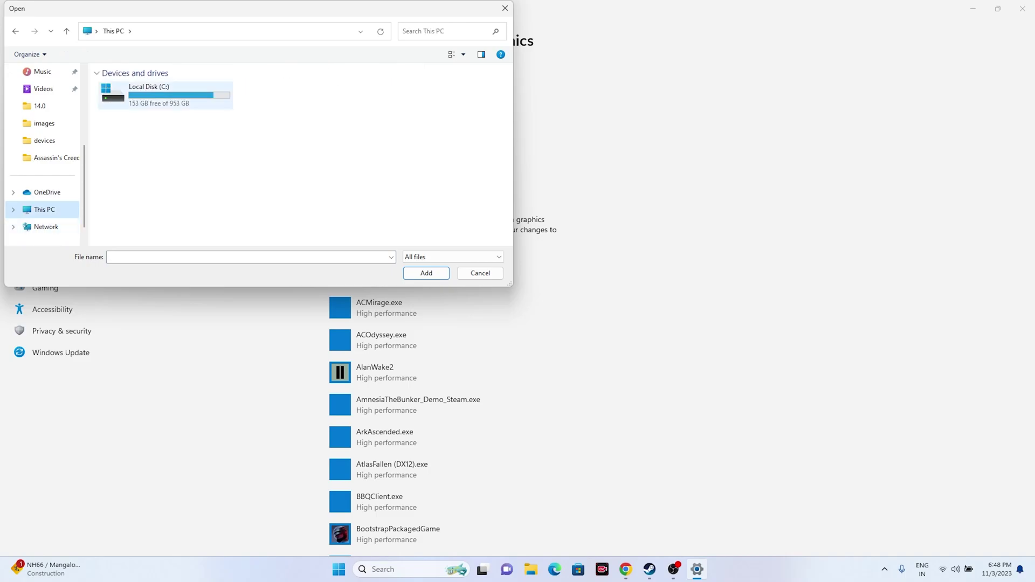
double_click(166, 95)
double_click(166, 170)
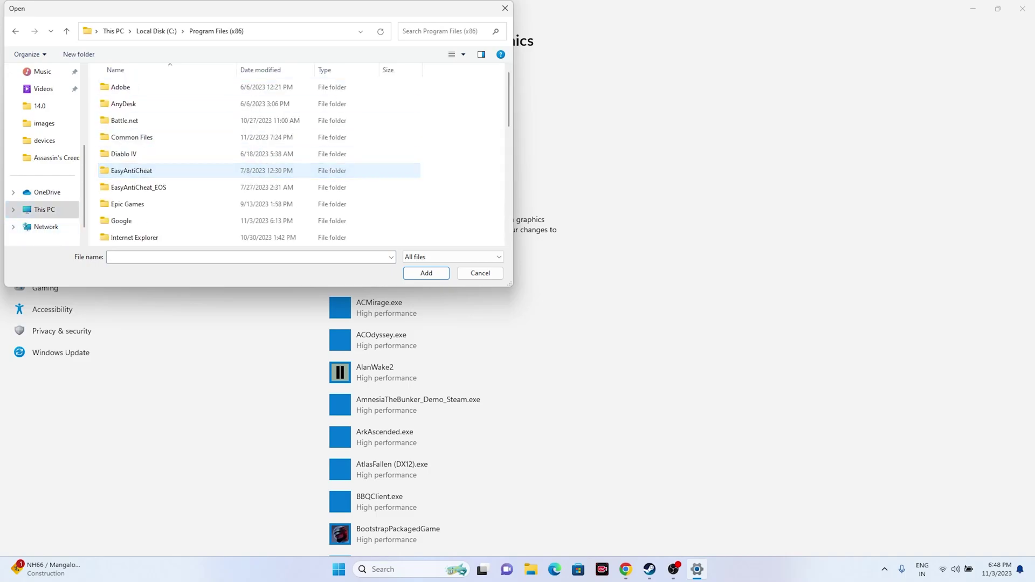
scroll(259, 154, "down", 2)
scroll(140, 153, "down", 3)
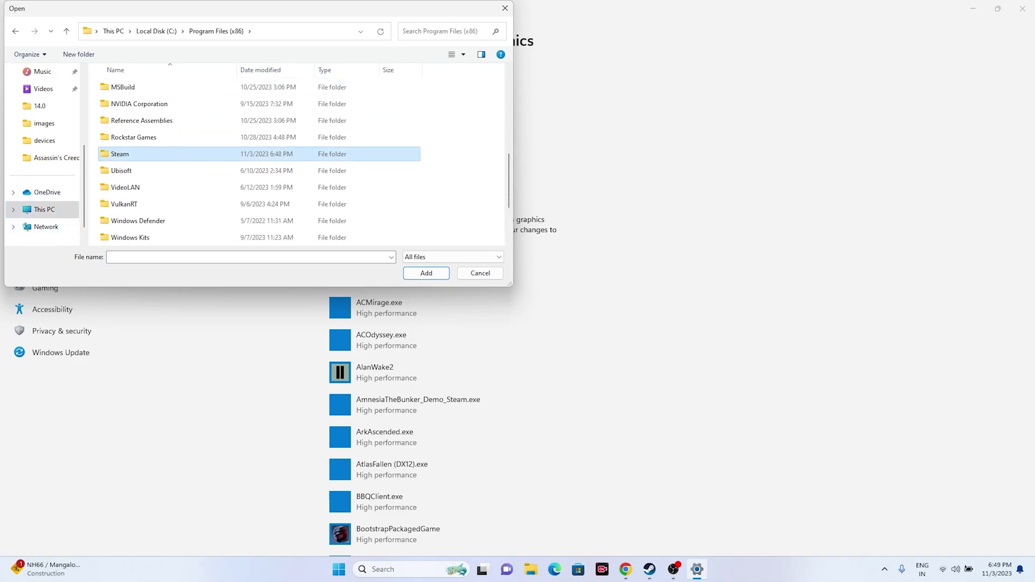
double_click(140, 153)
scroll(140, 153, "down", 3)
double_click(129, 104)
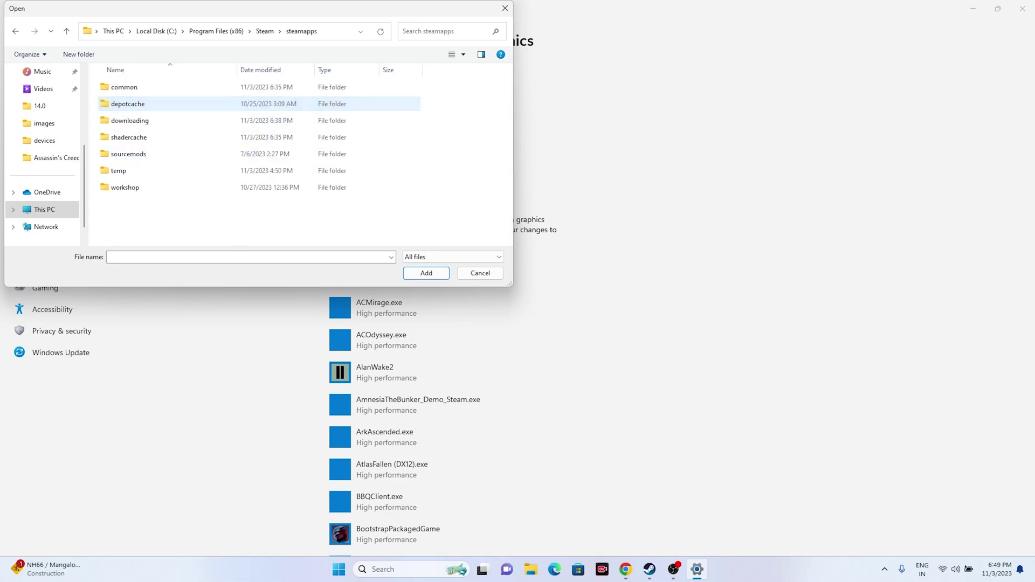
double_click(124, 86)
Open EA SPORTS WRC\WRC\Binaries\Win64 and try to add WRC.exe to the custom graphics options
scroll(140, 120, "down", 4)
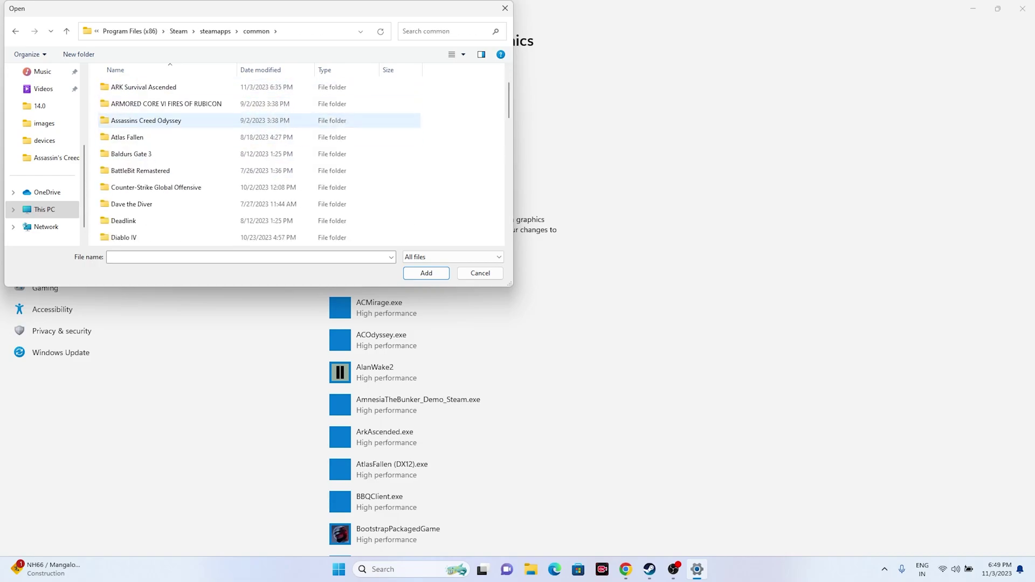
scroll(140, 120, "down", 2)
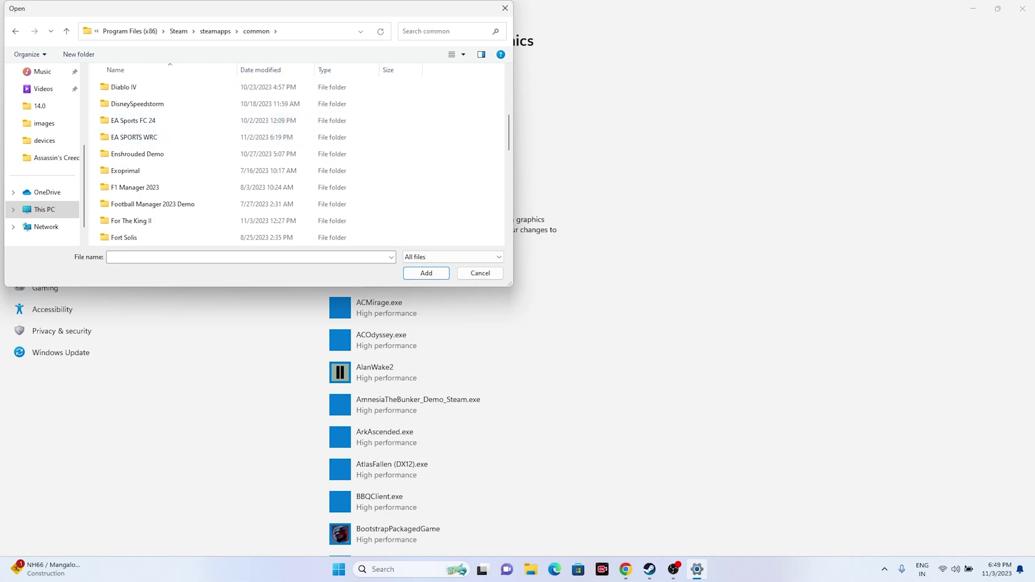
left_click(134, 137)
double_click(135, 137)
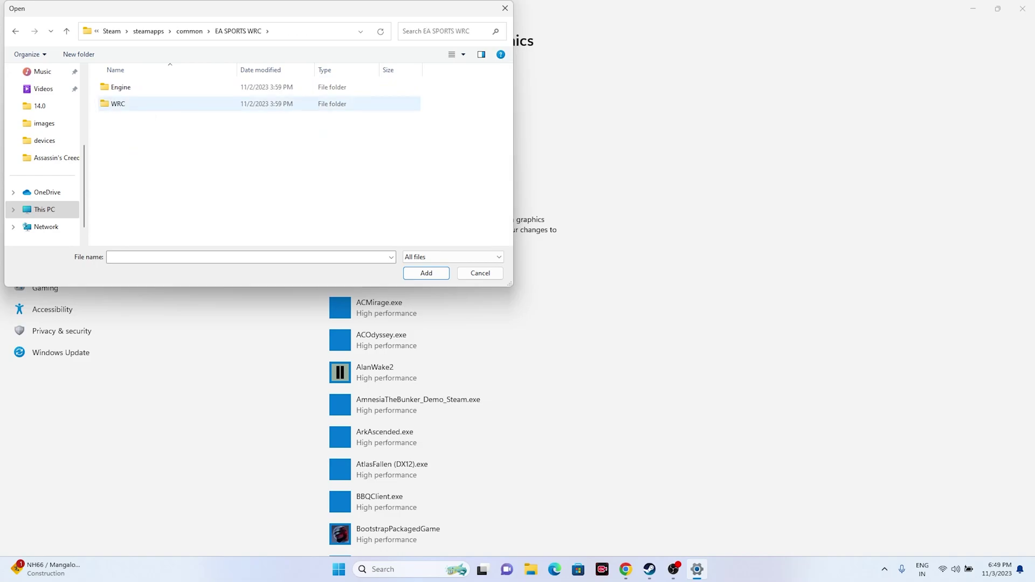
double_click(124, 104)
double_click(124, 87)
double_click(124, 87)
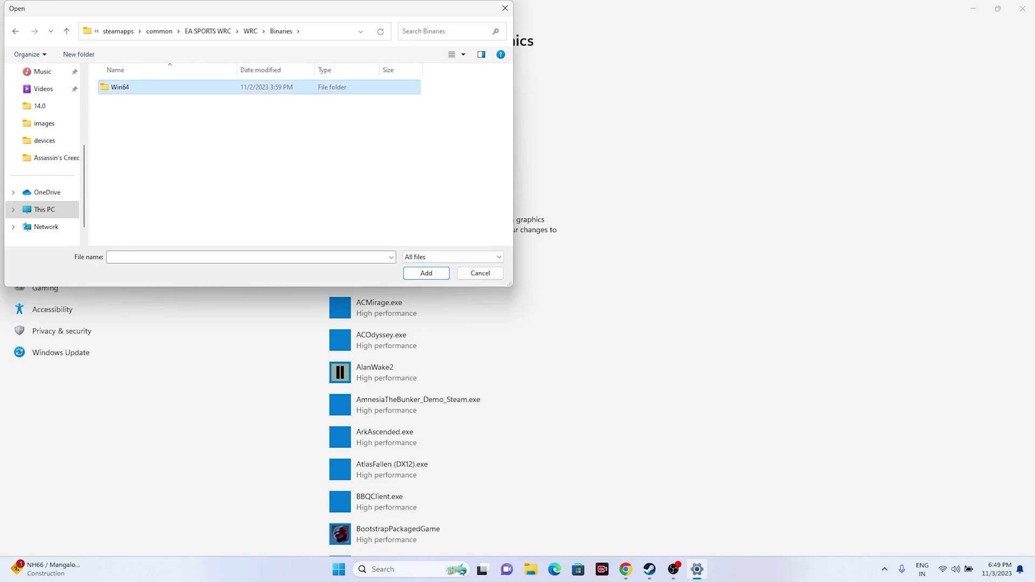
double_click(124, 87)
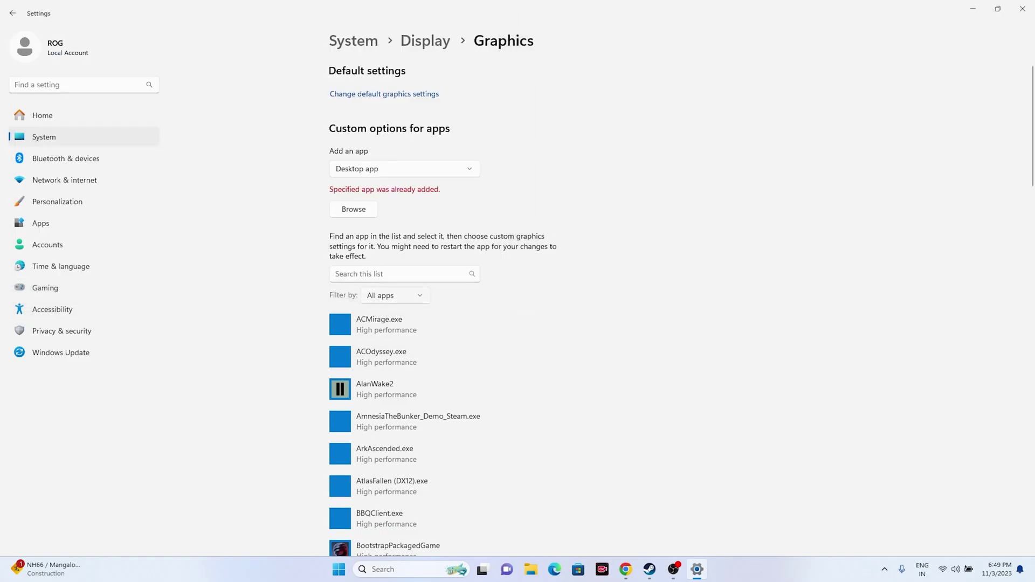
Find EA SPORTS WRC in the app list and save its graphics preference as High performance
scroll(442, 302, "down", 2)
scroll(447, 213, "down", 10)
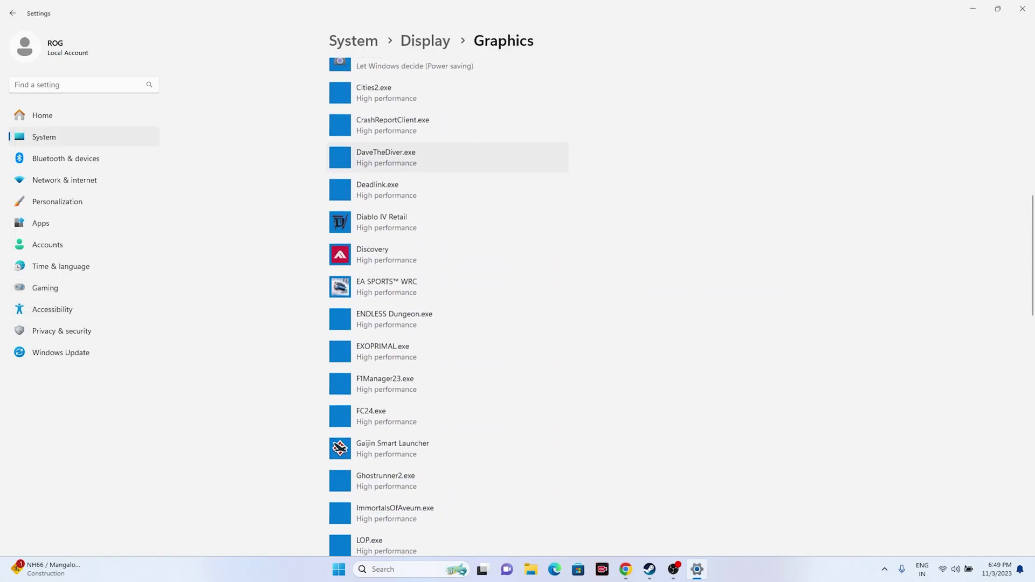
scroll(447, 223, "down", 2)
scroll(447, 233, "down", 6)
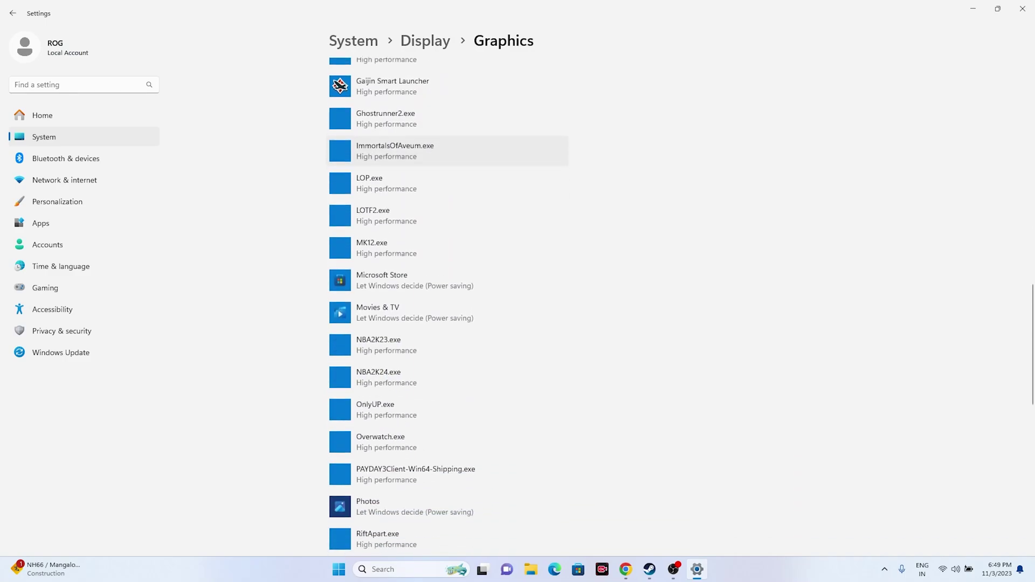
scroll(448, 363, "up", 6)
scroll(448, 363, "up", 3)
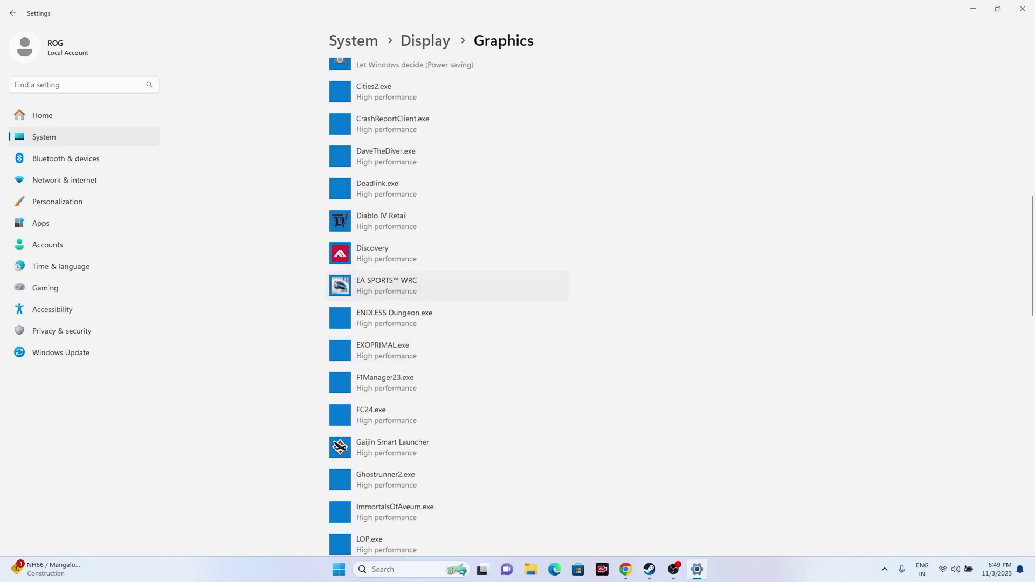
left_click(448, 285)
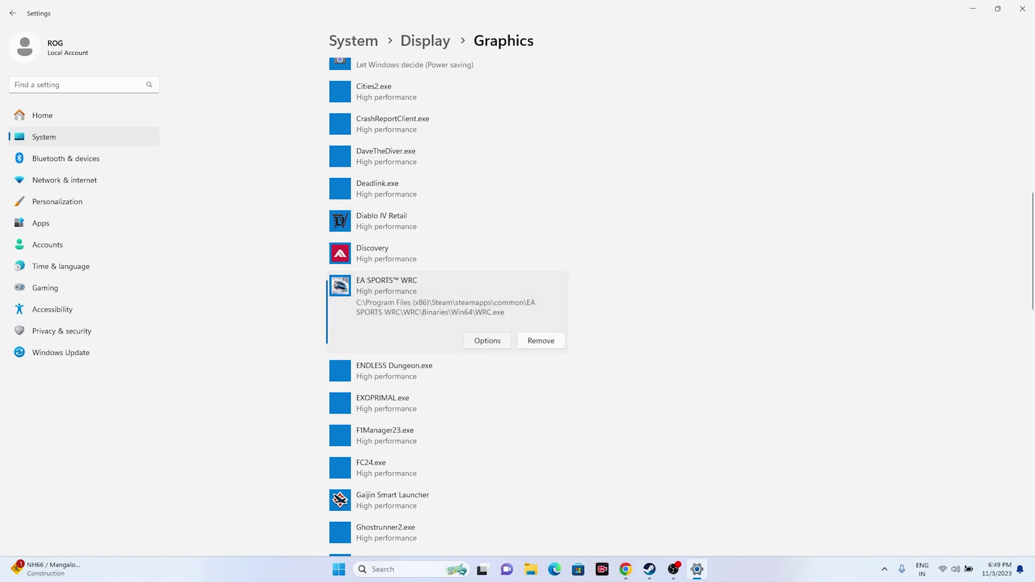
left_click(487, 341)
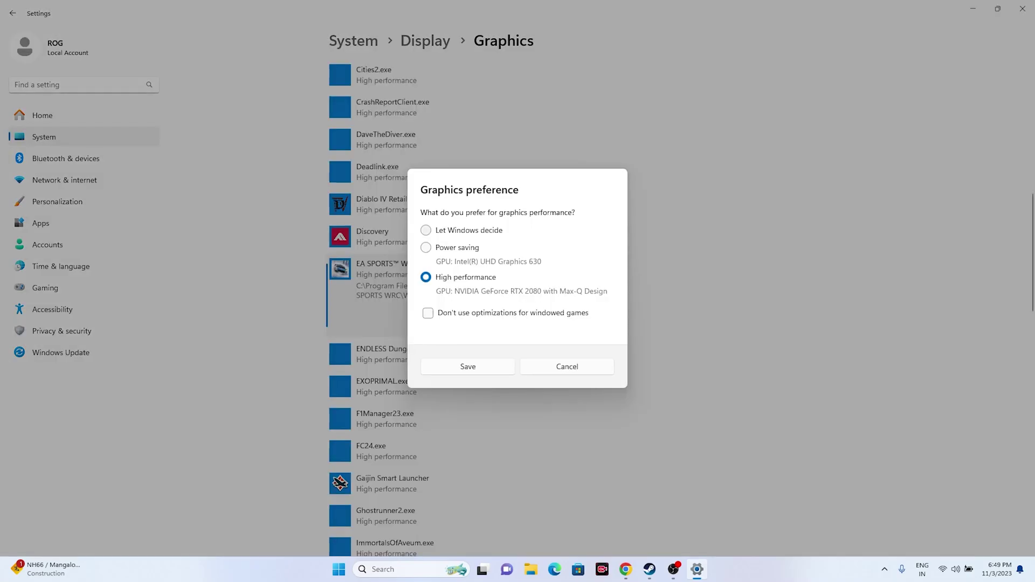
left_click(426, 230)
left_click(426, 277)
left_click(468, 366)
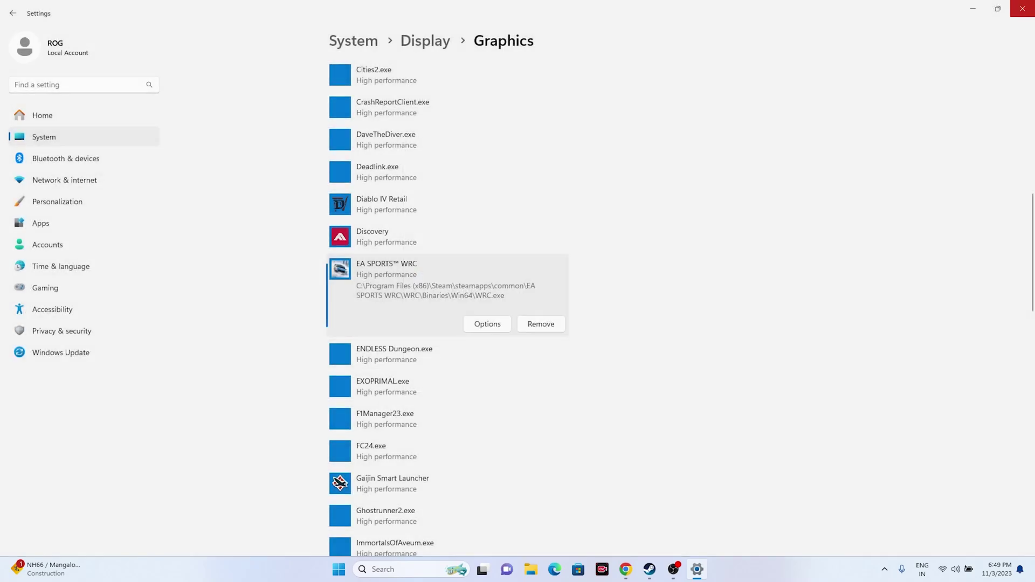
Close Settings, bring up Steam and minimize it to return to the desktop
left_click(1023, 8)
left_click(661, 570)
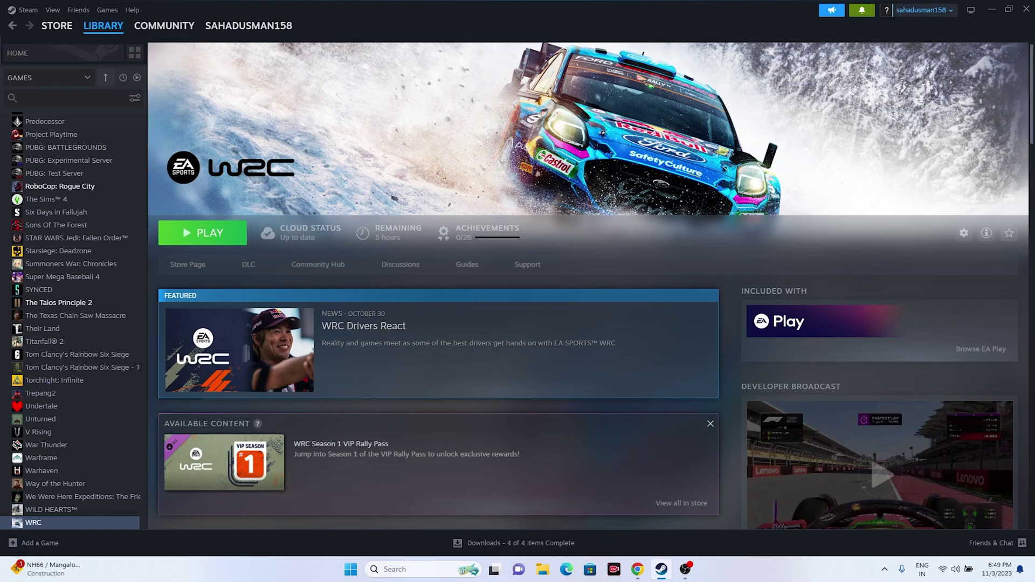
left_click(991, 9)
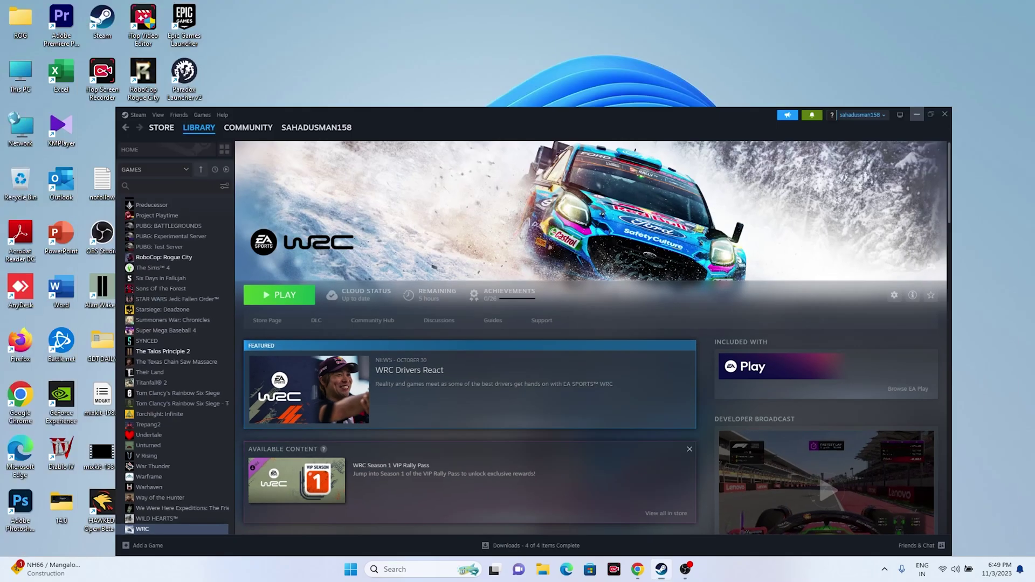
Open the Virtual Memory settings from the advanced system settings and choose a custom paging file size for drive C:
left_click(422, 569)
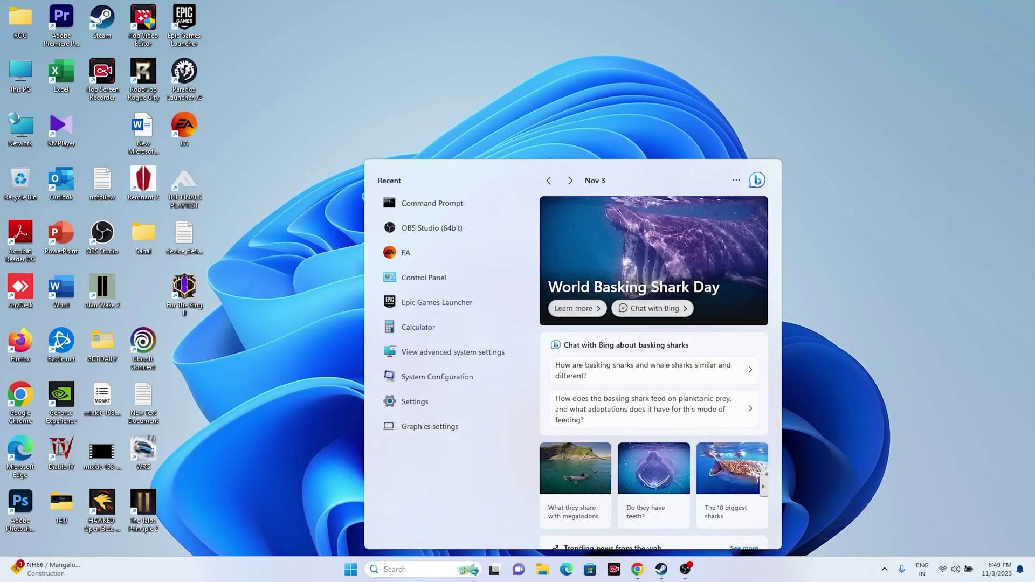
left_click(442, 352)
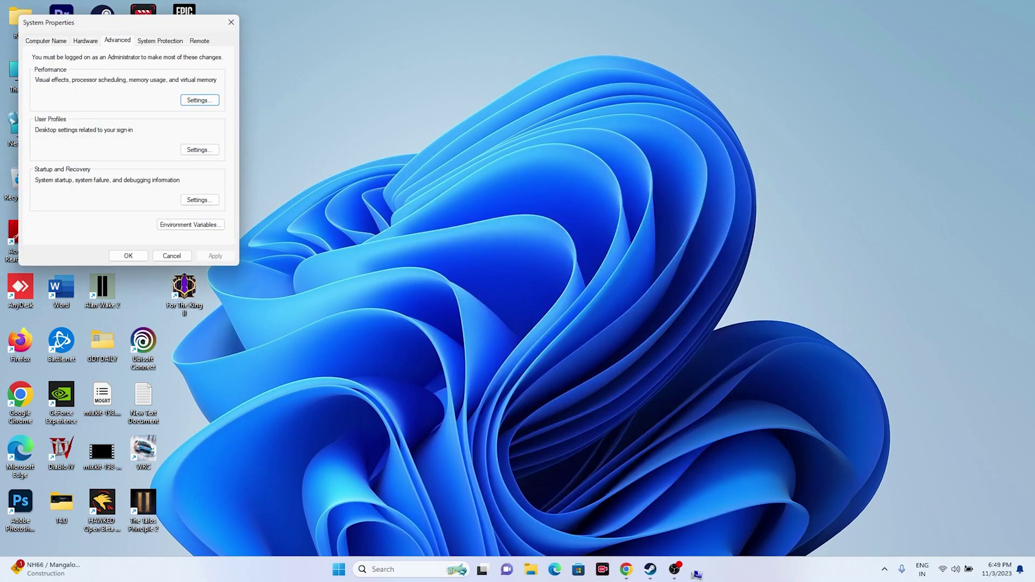
left_click(199, 100)
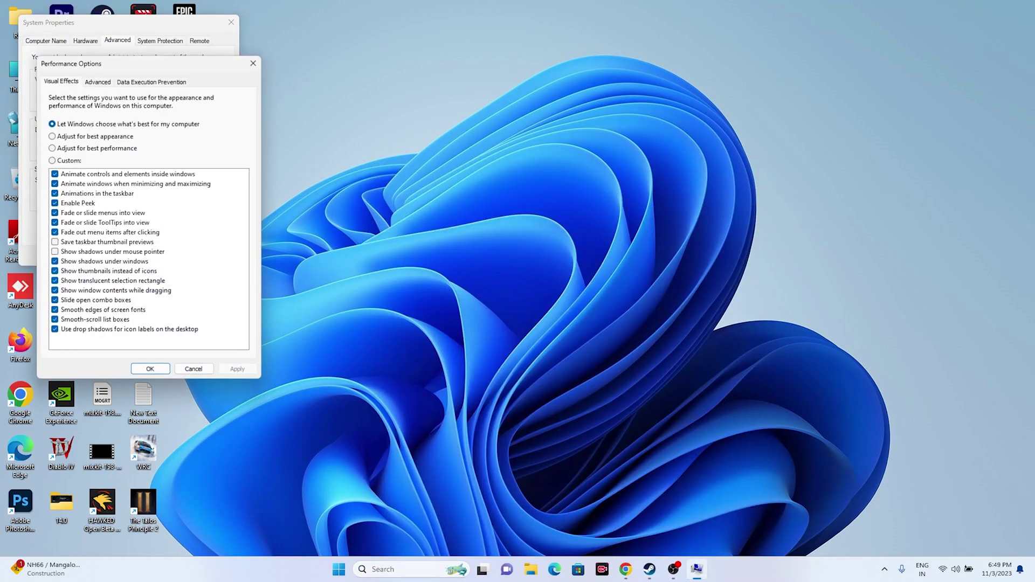
left_click(97, 82)
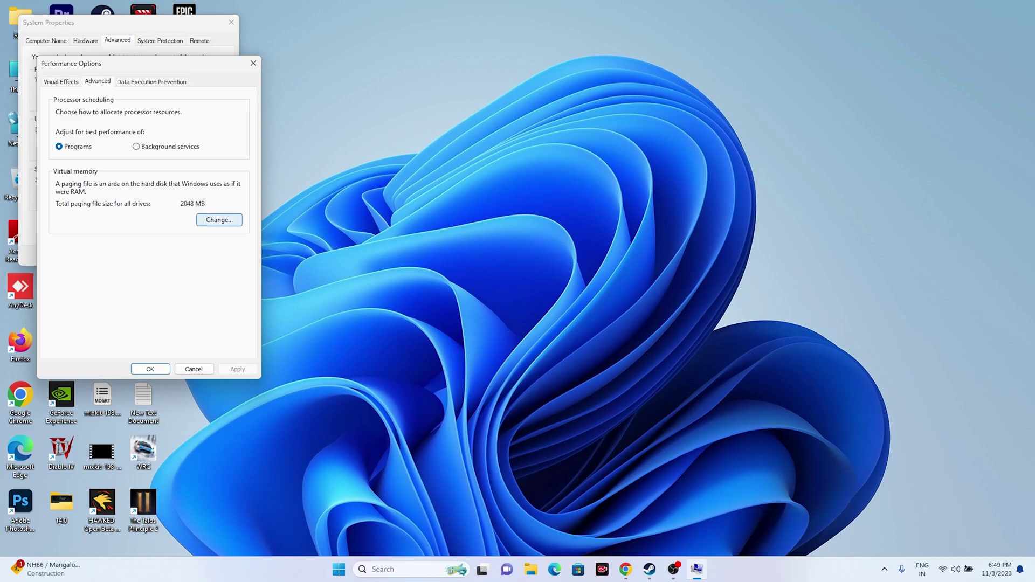
left_click(219, 220)
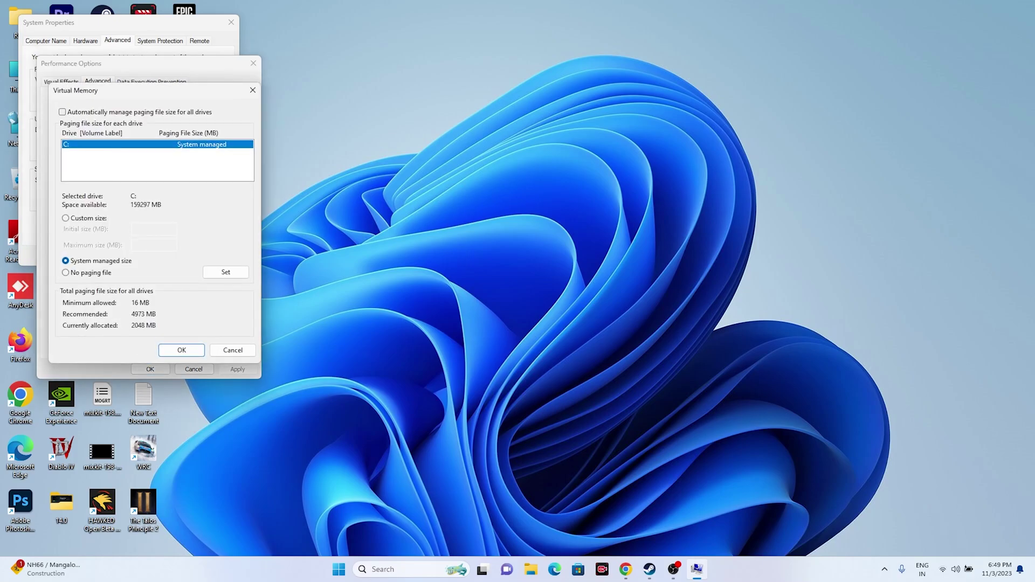
left_click(65, 218)
left_click(153, 229)
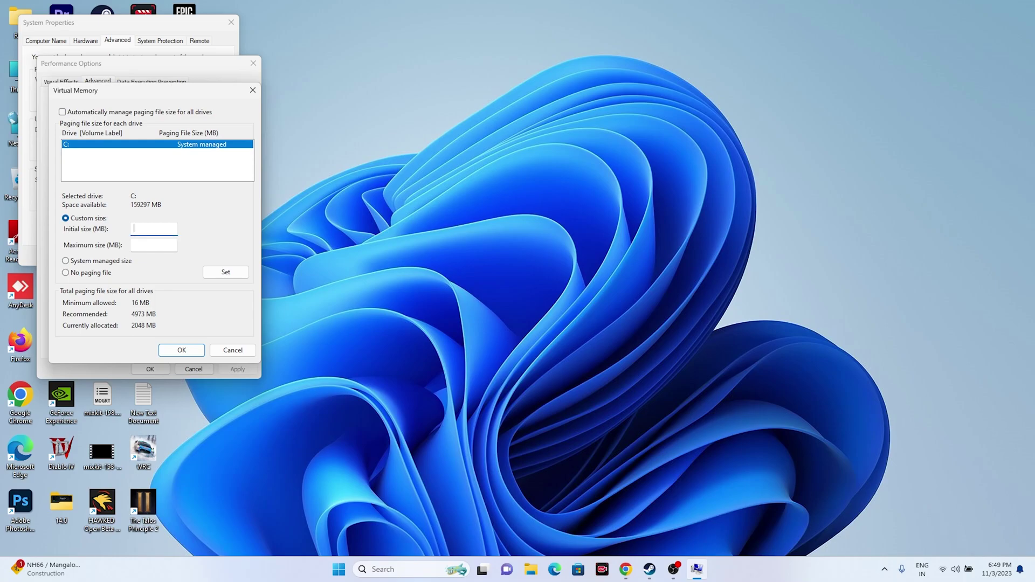
left_click(153, 245)
Open Calculator and multiply 32 by 1024, then the result by 3
left_click(412, 569)
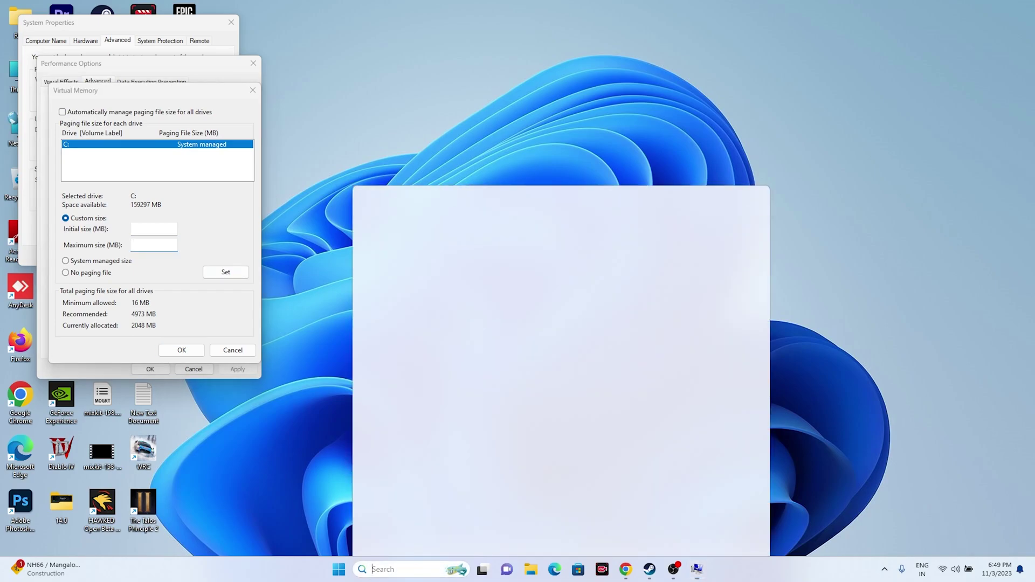
left_click(406, 327)
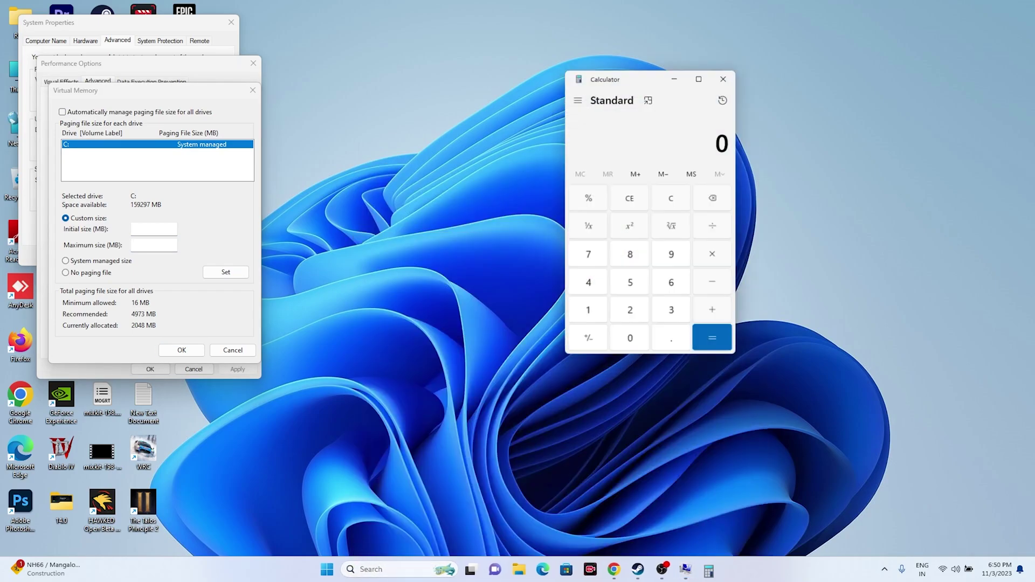
type("32")
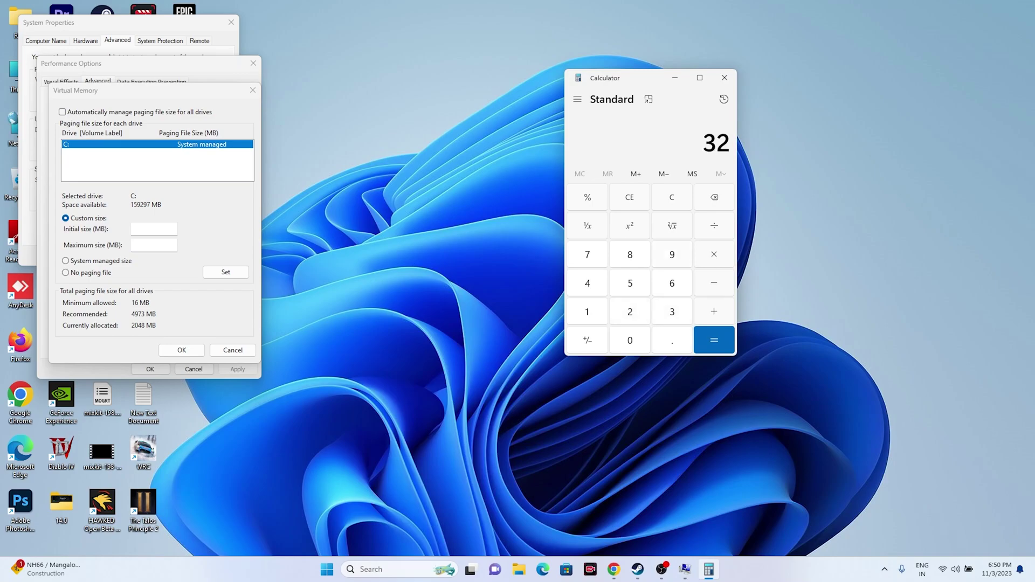
key("asterisk")
type("1024")
key("Return")
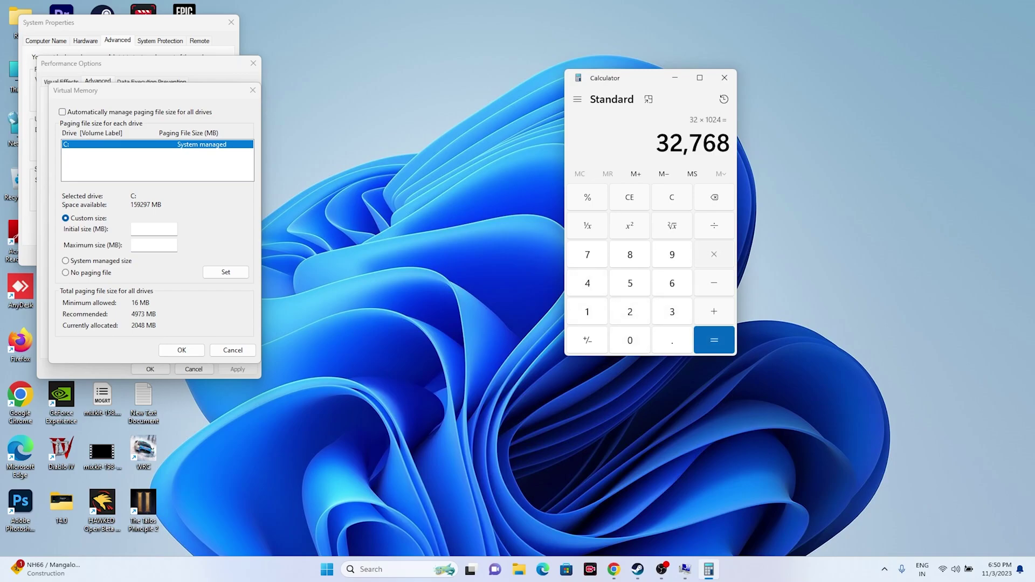
key("asterisk")
type("3")
key("Return")
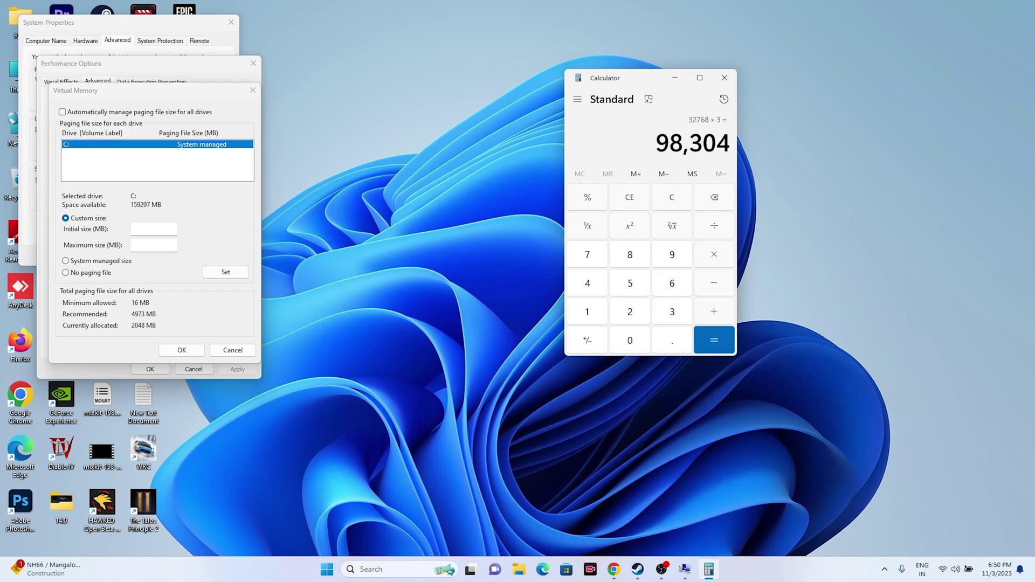
Copy the calculated 98,304 into the maximum paging file size
double_click(712, 144)
key("super+c")
right_click(713, 149)
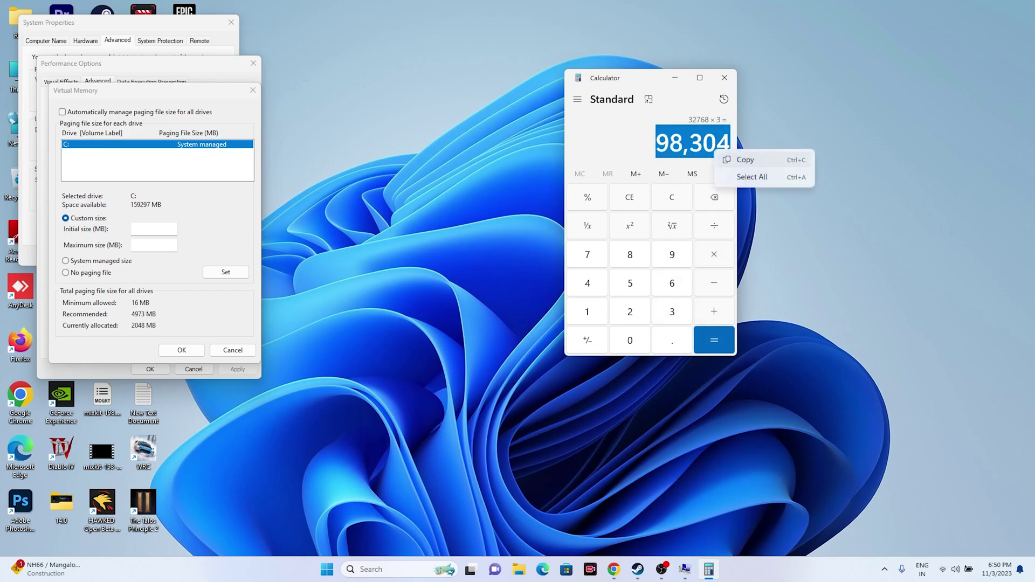
left_click(739, 160)
right_click(157, 245)
left_click(184, 291)
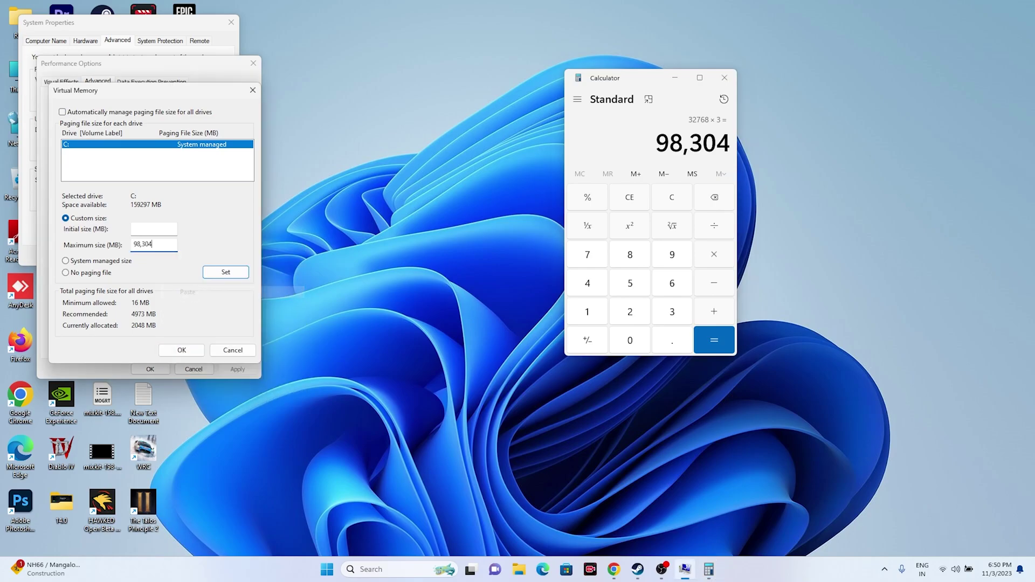
left_click(154, 229)
left_click(671, 197)
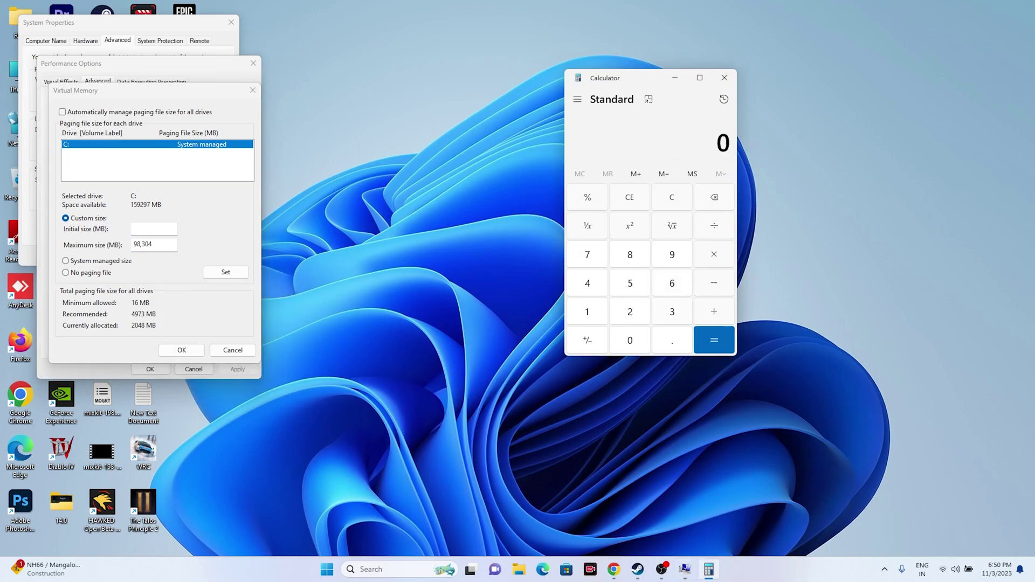
left_click(672, 312)
left_click(629, 311)
type("*1024")
key("Return")
type("*")
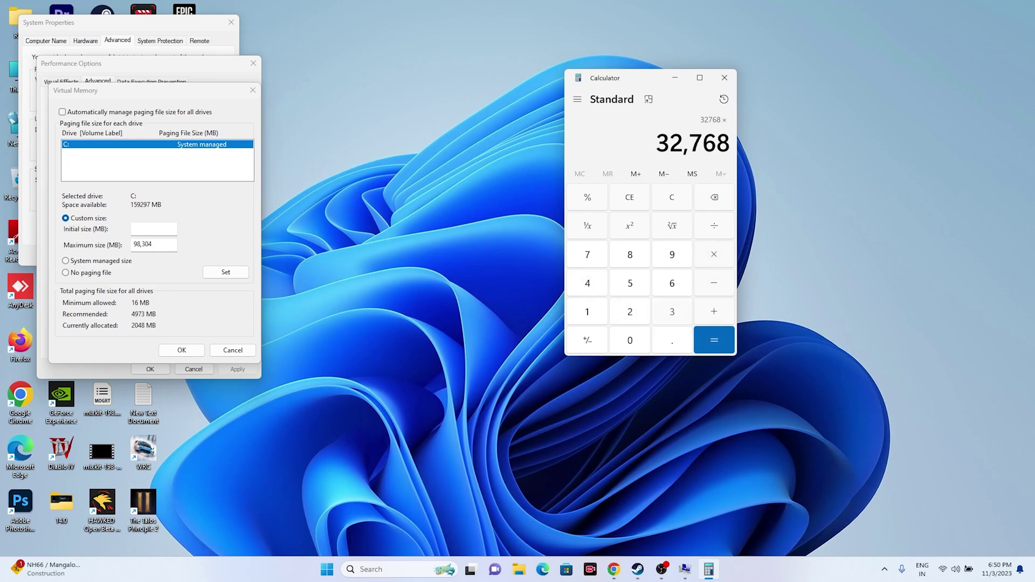
type("3")
key("Return")
key("BackSpace")
key("Escape")
Calculate 32 times 1024 in Calculator and multiply the result by 1.5
type("3")
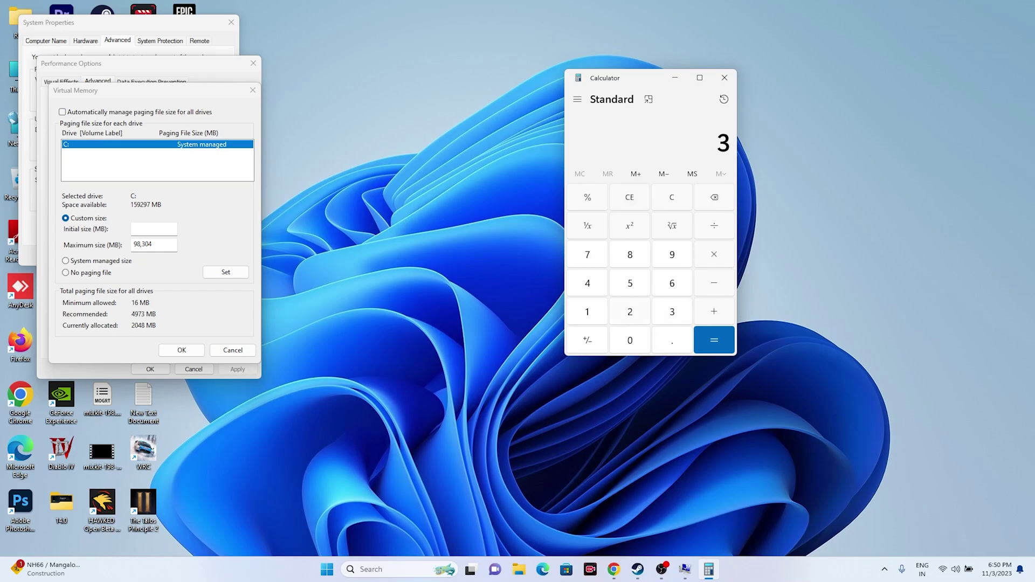
type("2*1024")
key("Return")
type("*1.5")
key("Return")
Copy the calculated 49,152 into the initial paging file size, accept the virtual memory settings, and close System Properties and Calculator
left_click_drag(659, 143, 730, 143)
key("super+c")
right_click(154, 229)
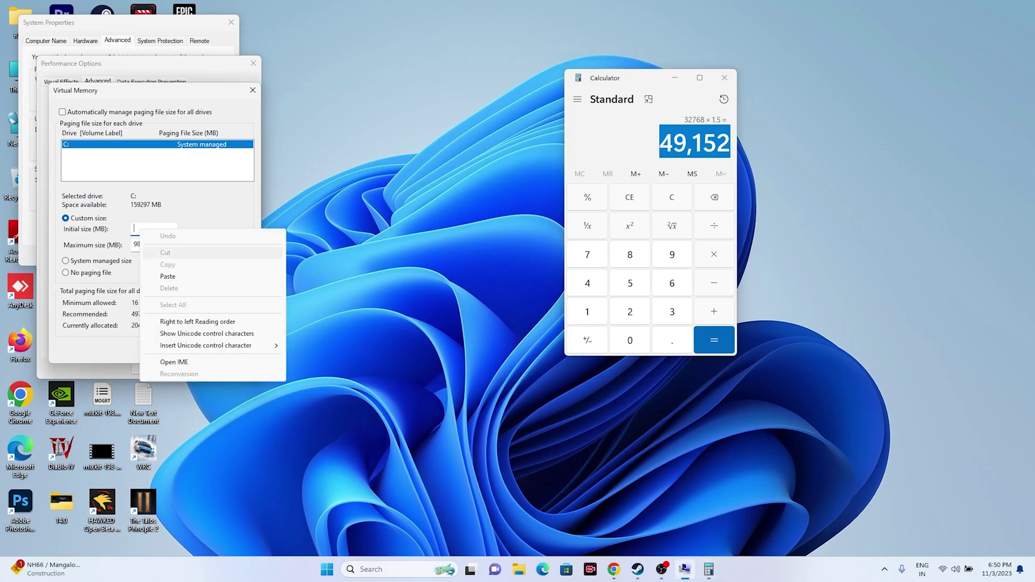
left_click(216, 277)
left_click(181, 350)
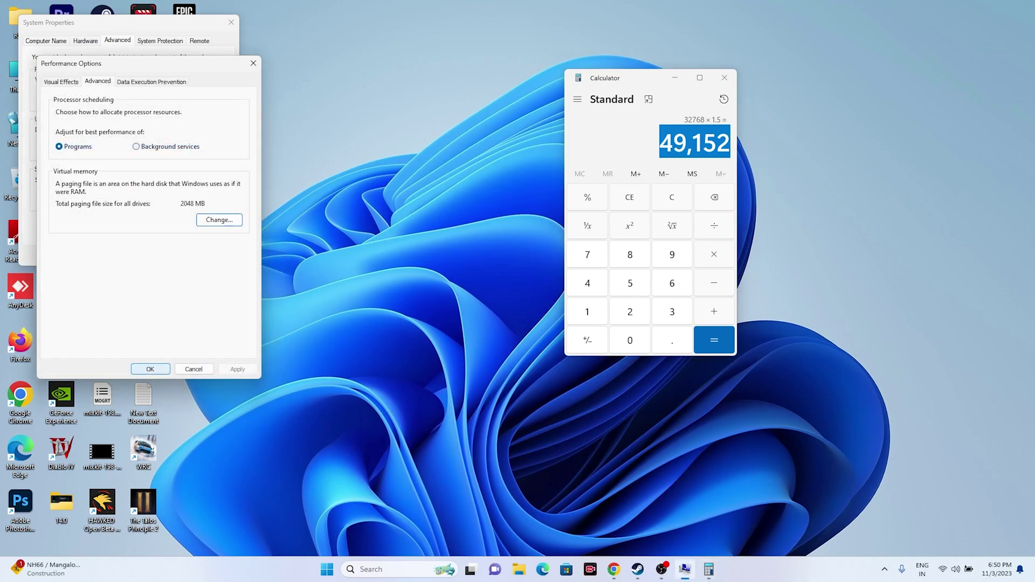
left_click(150, 369)
left_click(230, 22)
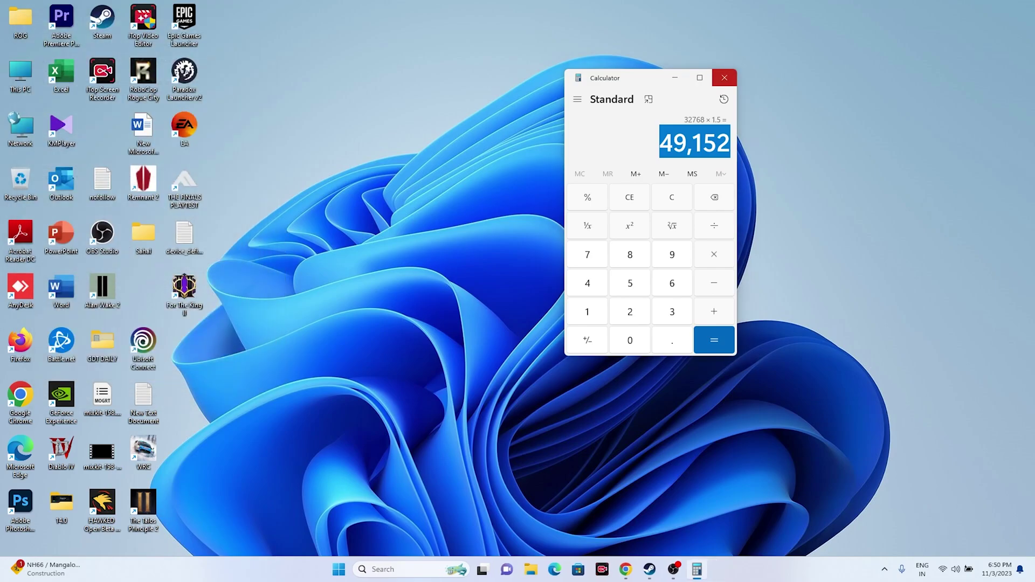
left_click(724, 78)
left_click(661, 569)
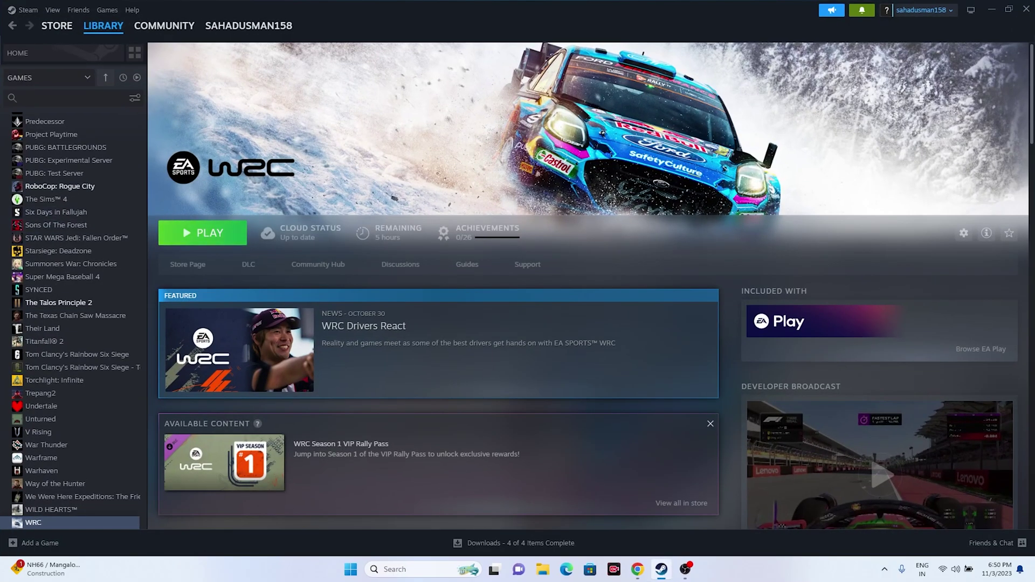
left_click(991, 10)
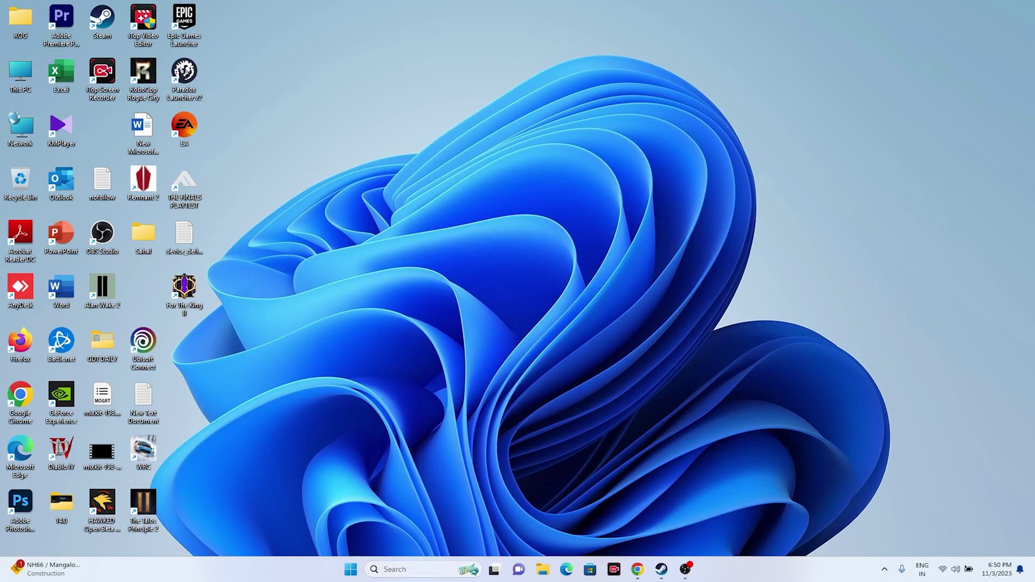
Open Windows Settings, view the Windows Update page to check the update status, and close Settings
left_click(413, 569)
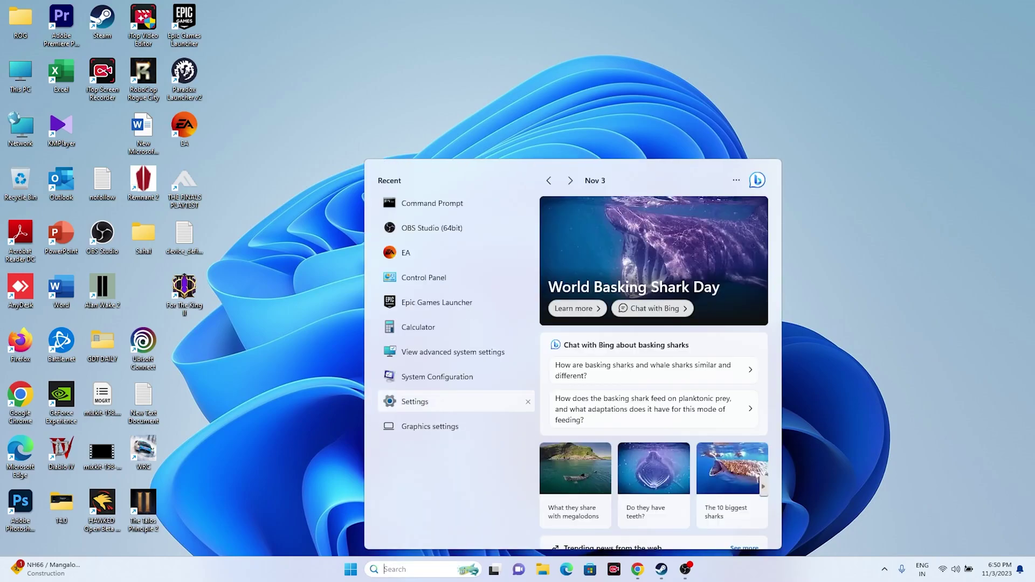
left_click(414, 401)
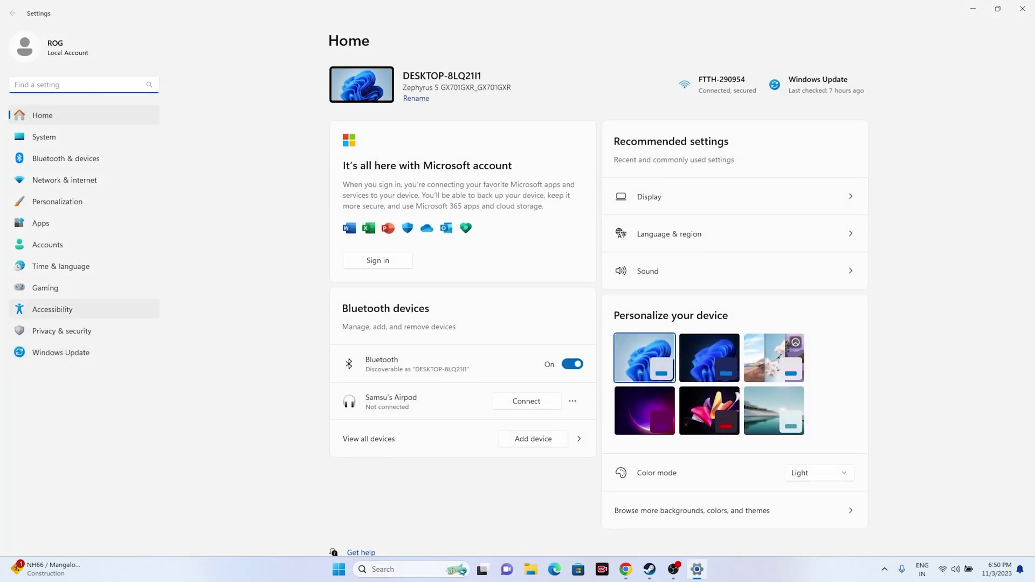
left_click(60, 352)
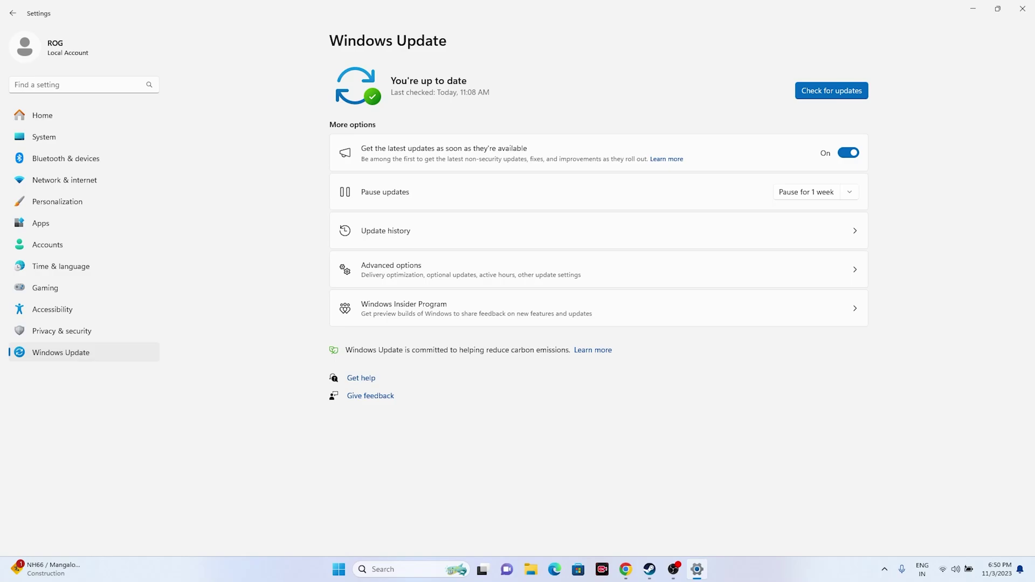
left_click(1023, 9)
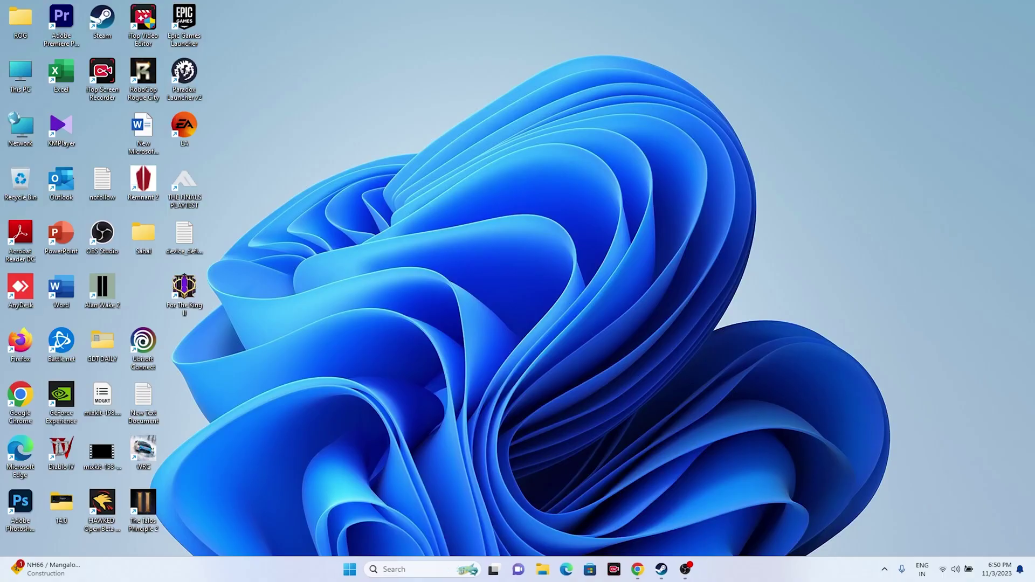
Switch to Chrome and view the Manual Driver Search form on NVIDIA's GeForce Drivers page
left_click(637, 569)
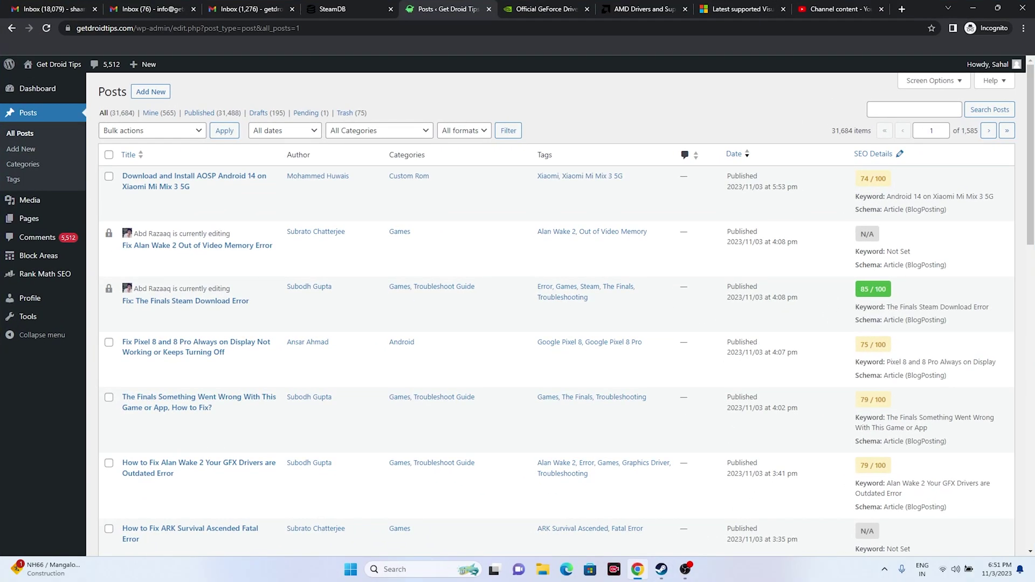
left_click(561, 9)
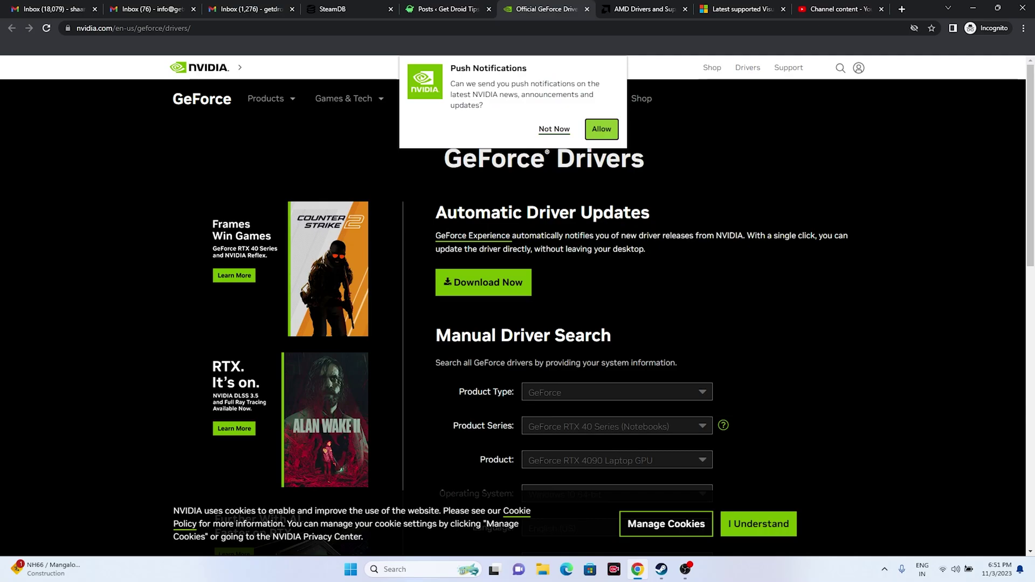
scroll(592, 302, "down", 3)
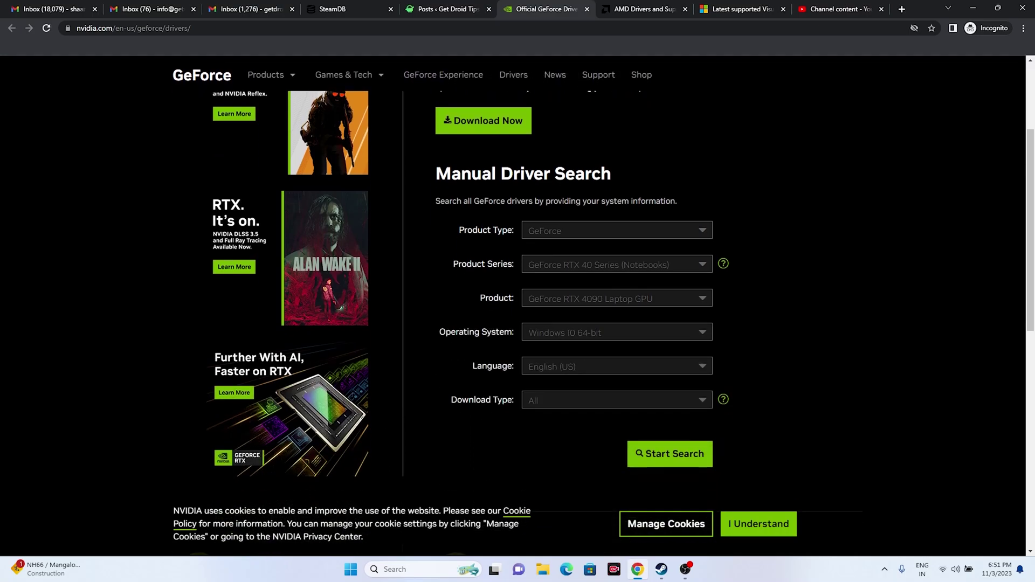
scroll(593, 302, "up", 4)
scroll(593, 302, "down", 4)
scroll(593, 302, "down", 1)
In the manual driver search, select the GeForce RTX 40 Series and the NVIDIA GeForce RTX 4090 product
left_click(616, 176)
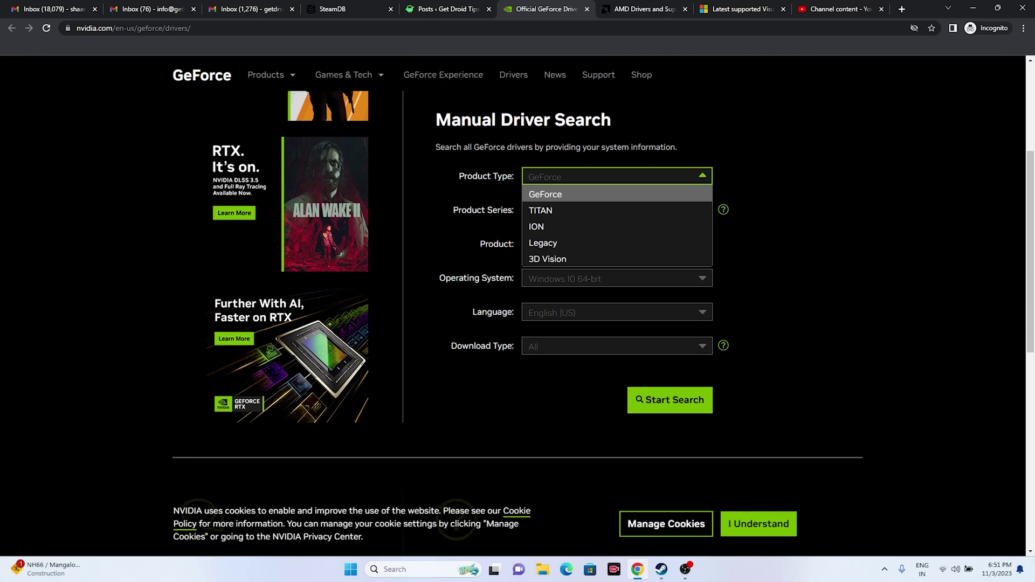
key("Escape")
left_click(616, 210)
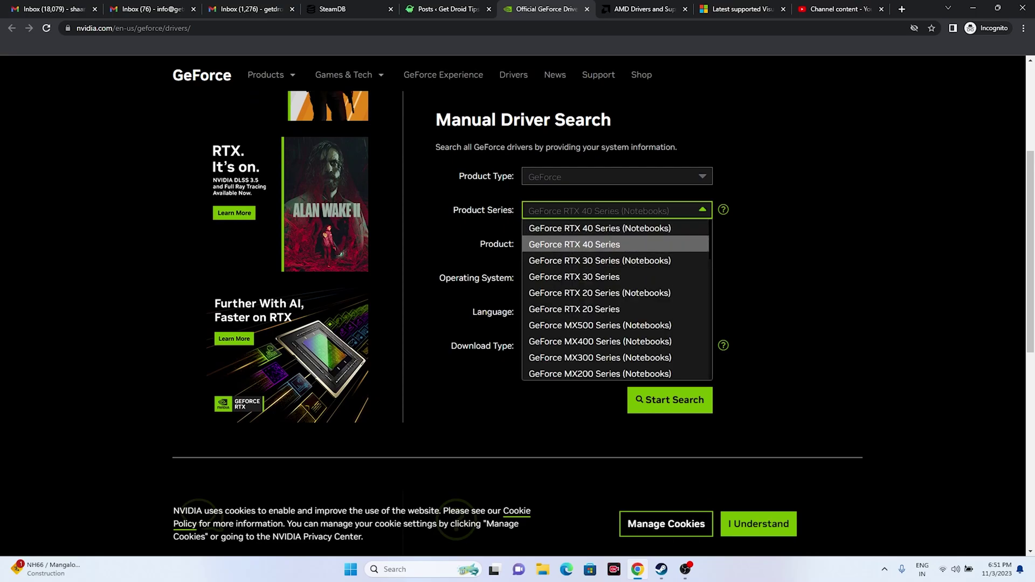
key("Return")
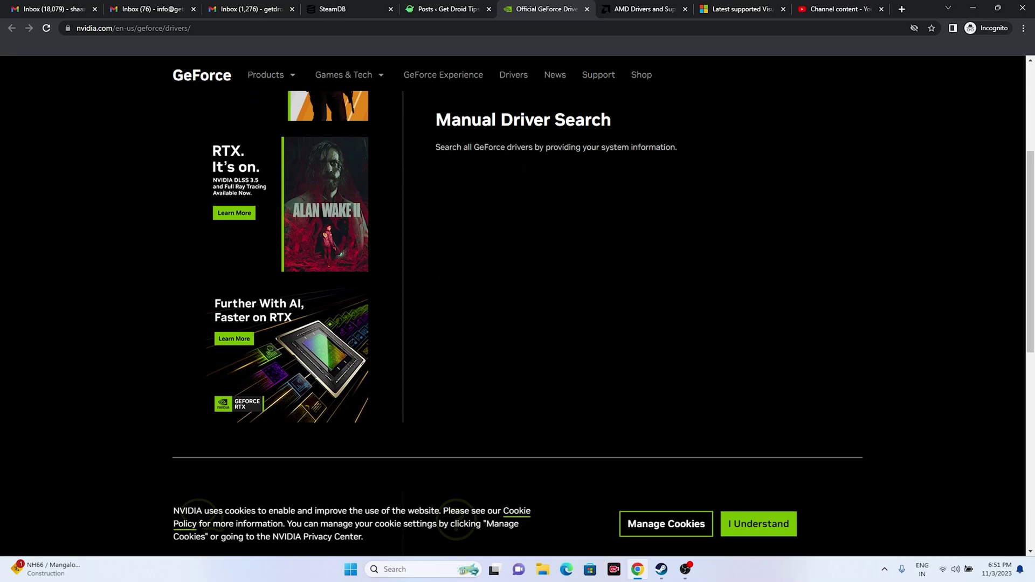
left_click(616, 245)
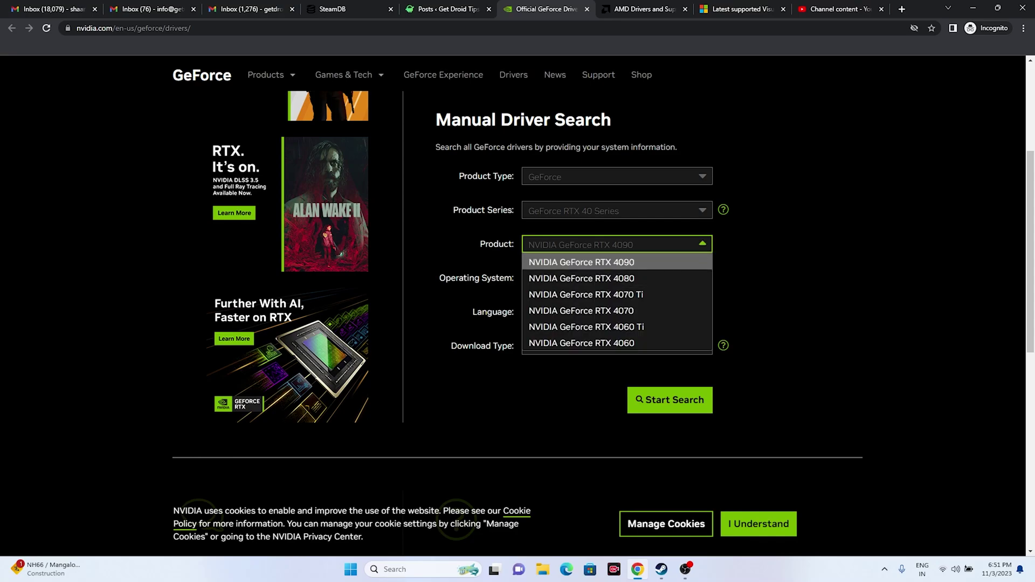
left_click(616, 262)
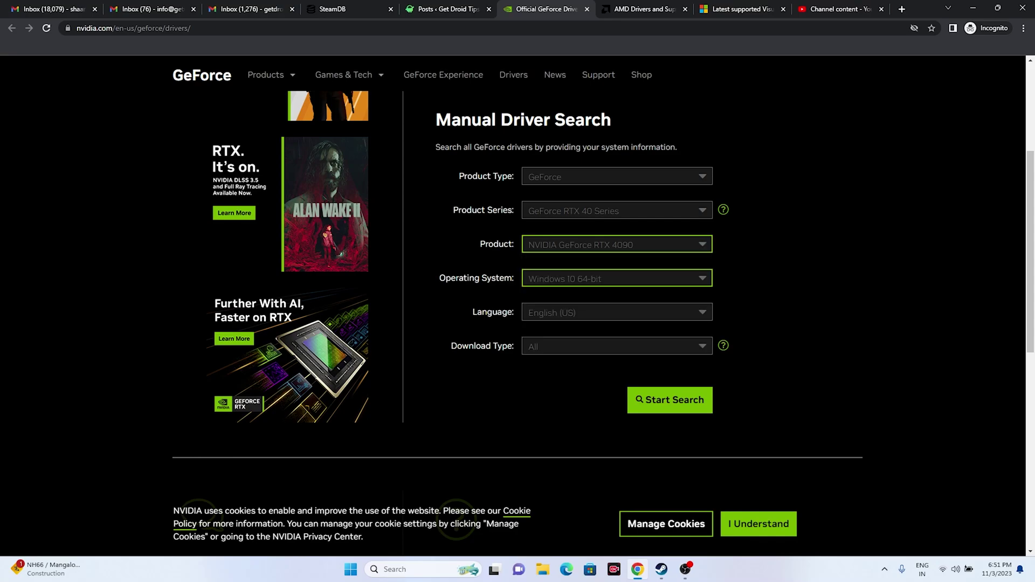
Search for the Windows 11 drivers and highlight the version and release date of the NVIDIA Studio Driver result
left_click(616, 279)
left_click(616, 312)
scroll(617, 312, "down", 1)
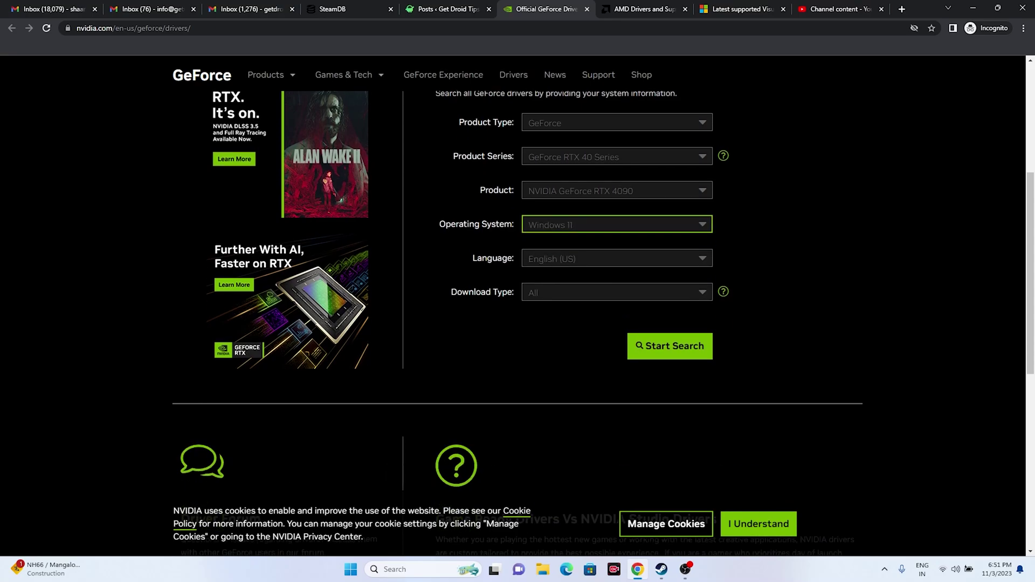
left_click(669, 346)
key("Return")
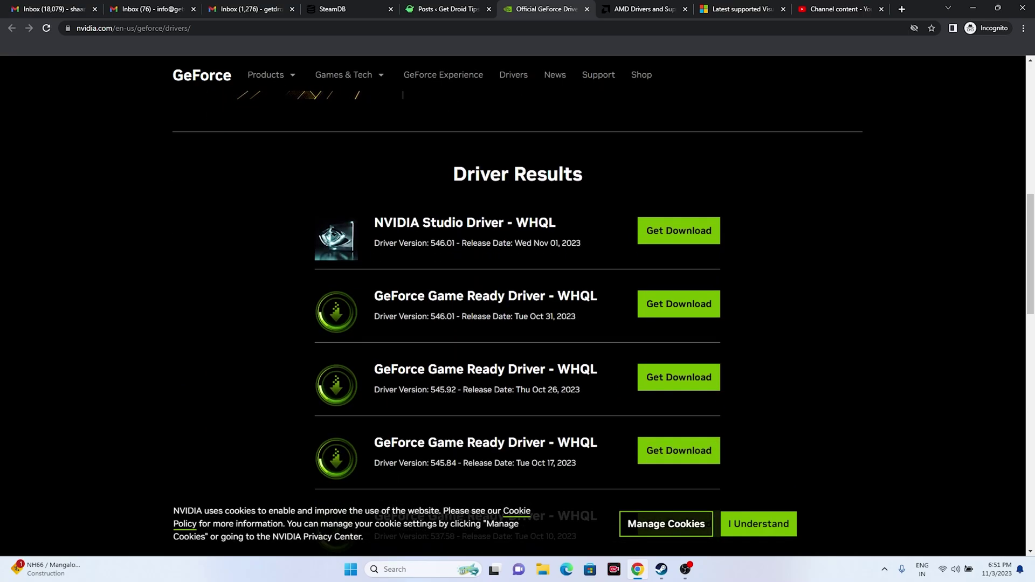
left_click_drag(429, 243, 455, 243)
left_click_drag(549, 243, 581, 243)
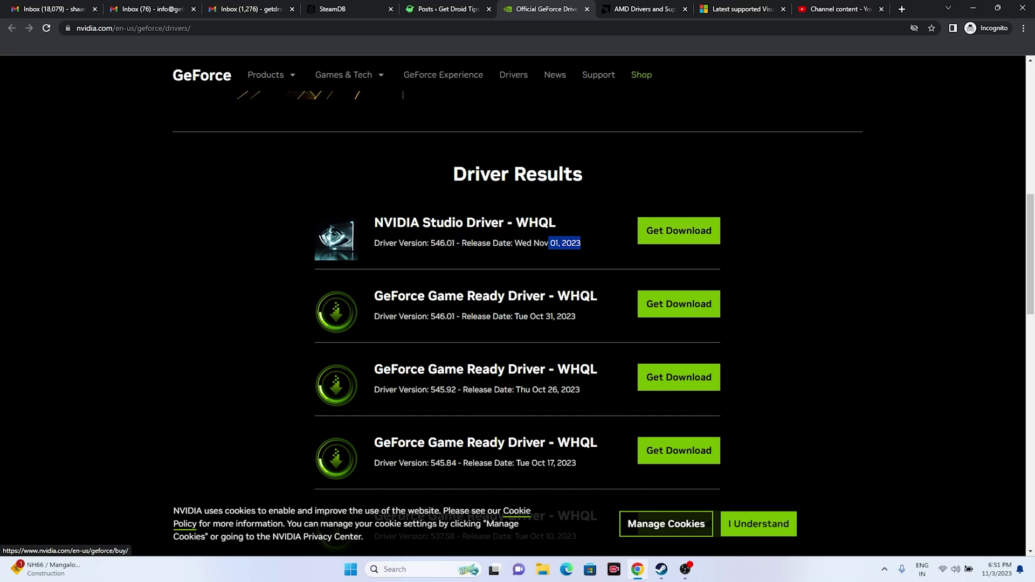
On AMD's support page, select Graphics, the AMD Radeon RX 7000S Series and the RX 7600S, and submit to open its drivers page
left_click(641, 9)
scroll(512, 306, "down", 4)
left_click(242, 248)
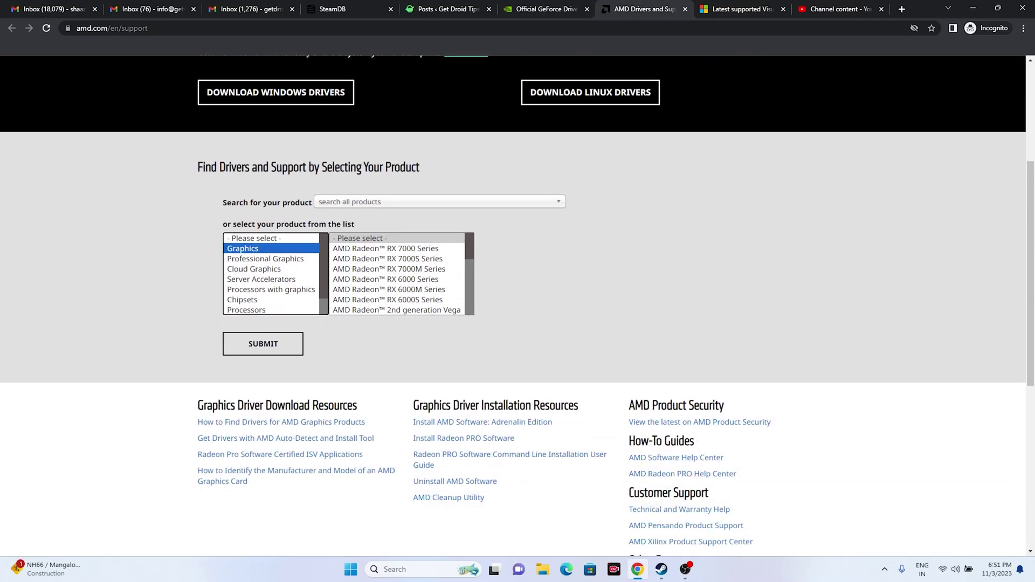
left_click(387, 258)
left_click(533, 248)
left_click(648, 238)
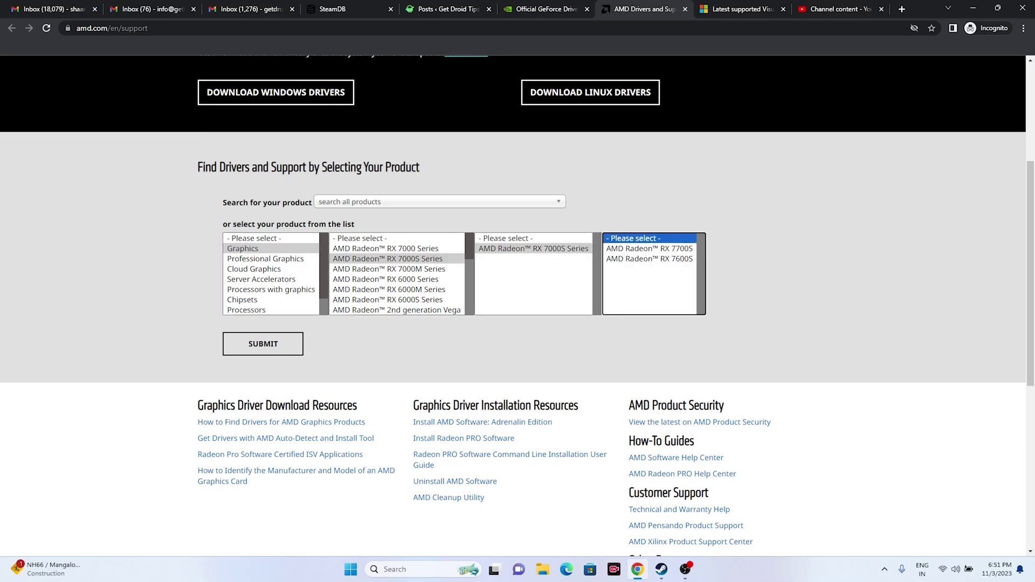
left_click(648, 258)
left_click(263, 344)
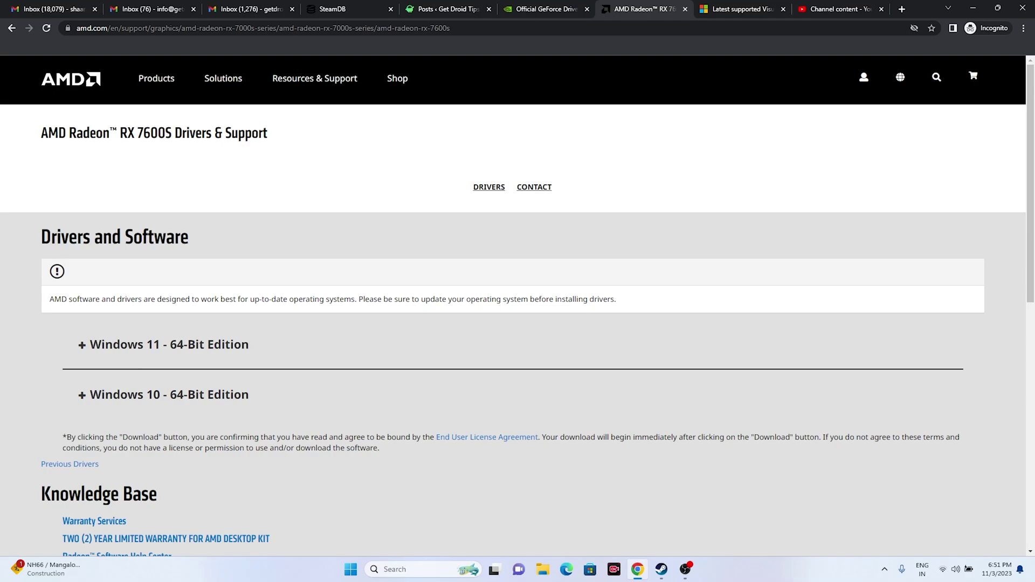
View the Microsoft Visual C++ Redistributable downloads page, highlight the X64 and X86 entries of the 2015–2022 table, and minimize Chrome
left_click(739, 8)
scroll(518, 226, "down", 1)
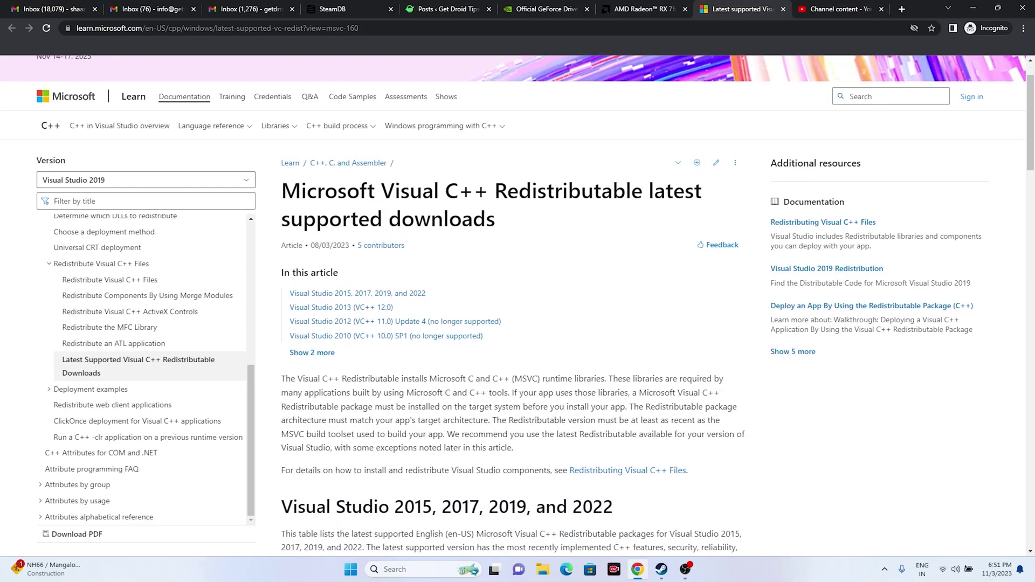
left_click_drag(495, 219, 282, 191)
left_click(281, 191)
scroll(518, 306, "down", 8)
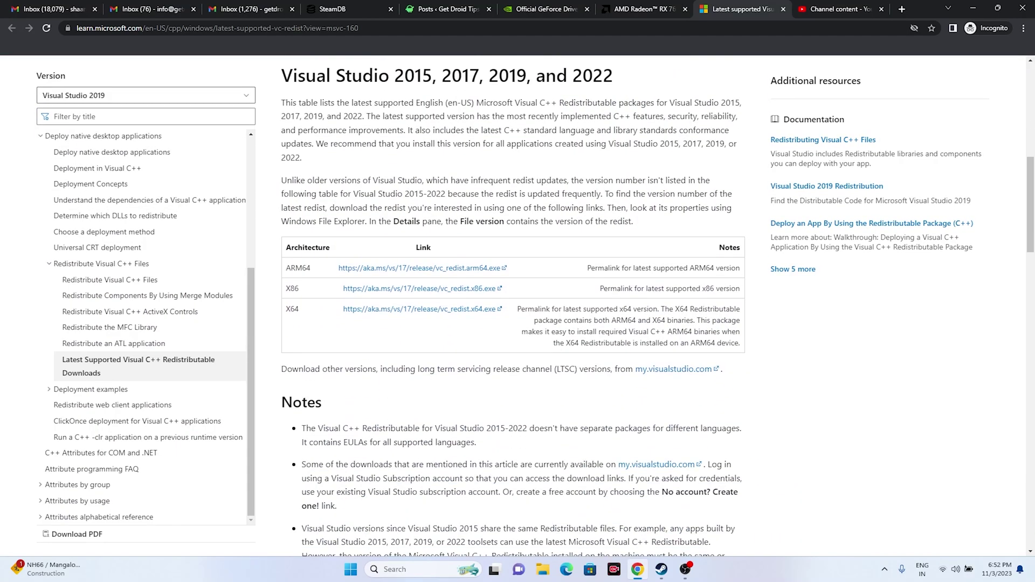
double_click(293, 309)
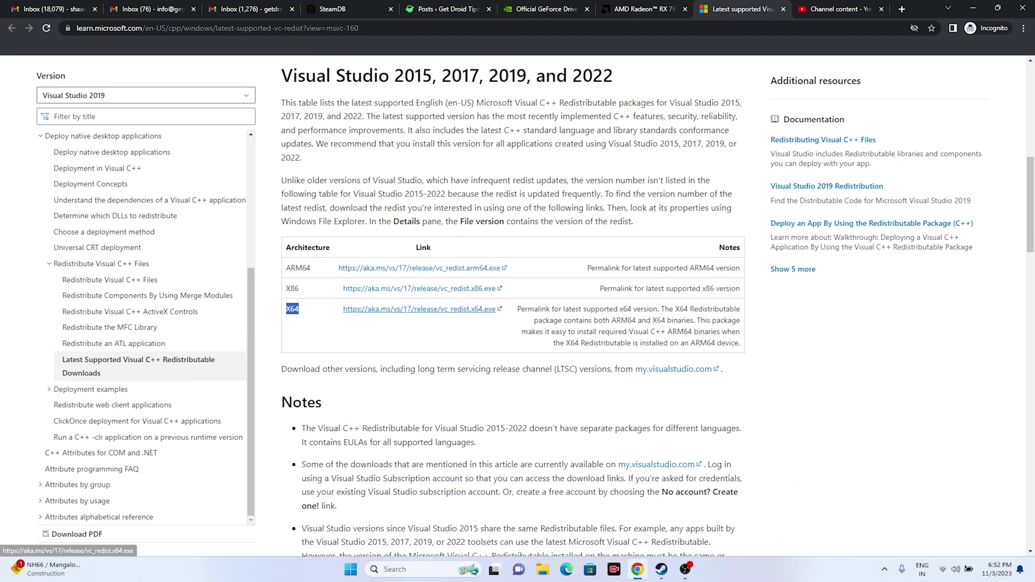
double_click(292, 288)
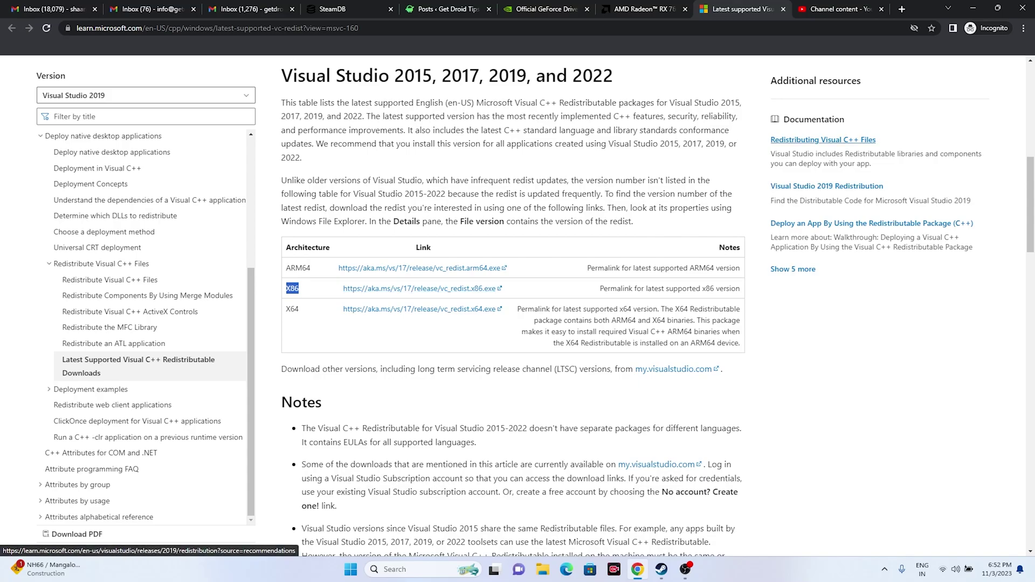
left_click(973, 8)
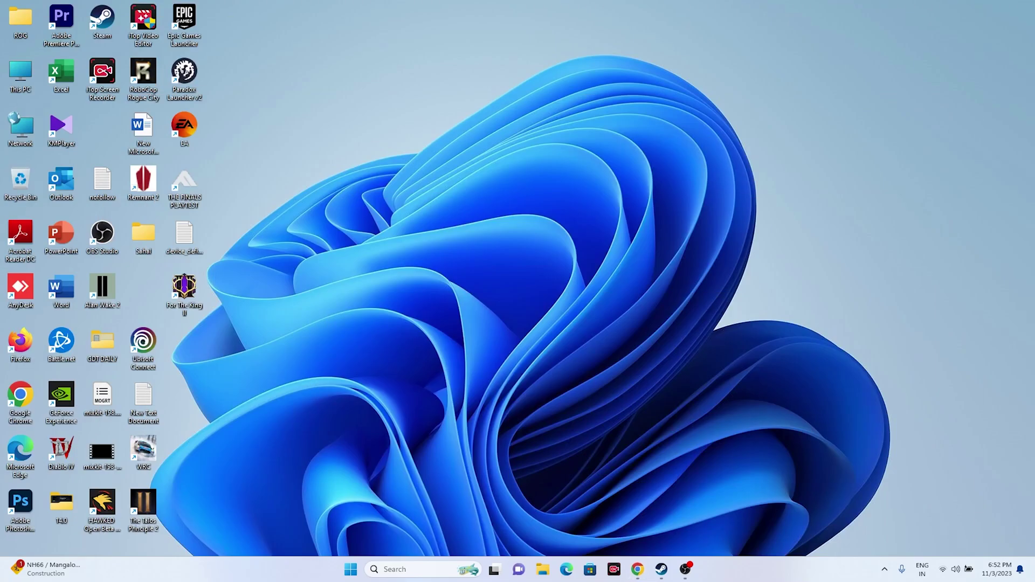
Switch to Steam and show the management options, including Uninstall, for WRC in the library
left_click(661, 569)
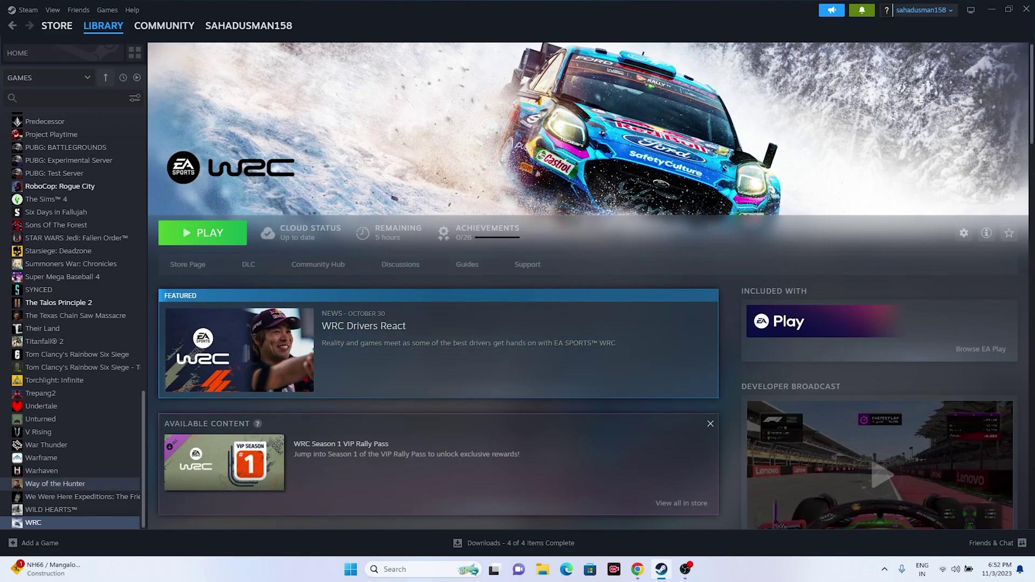
right_click(91, 522)
mouse_move(128, 493)
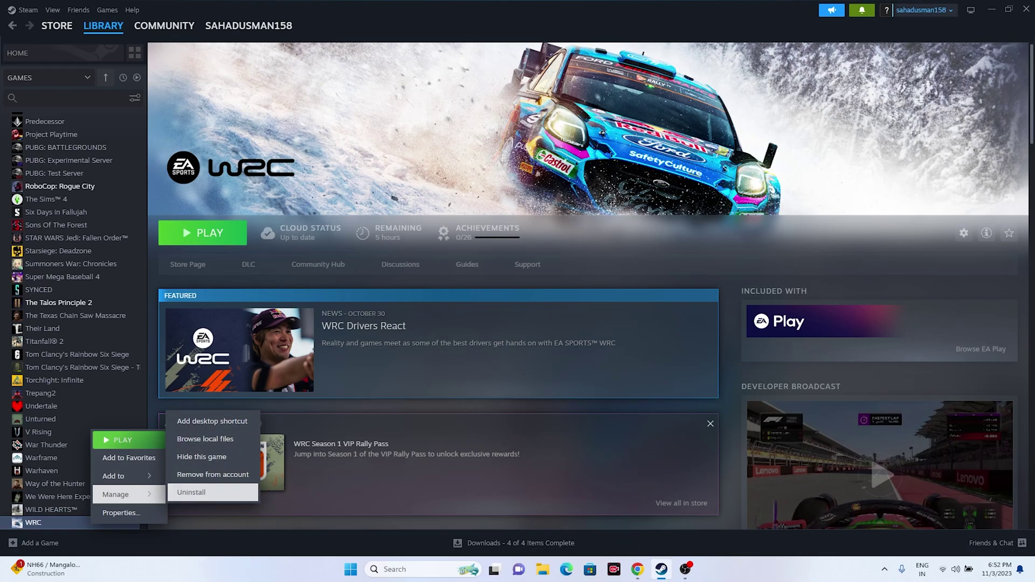
Open This PC in File Explorer to check the free space on drive C:, and close the window
left_click(542, 570)
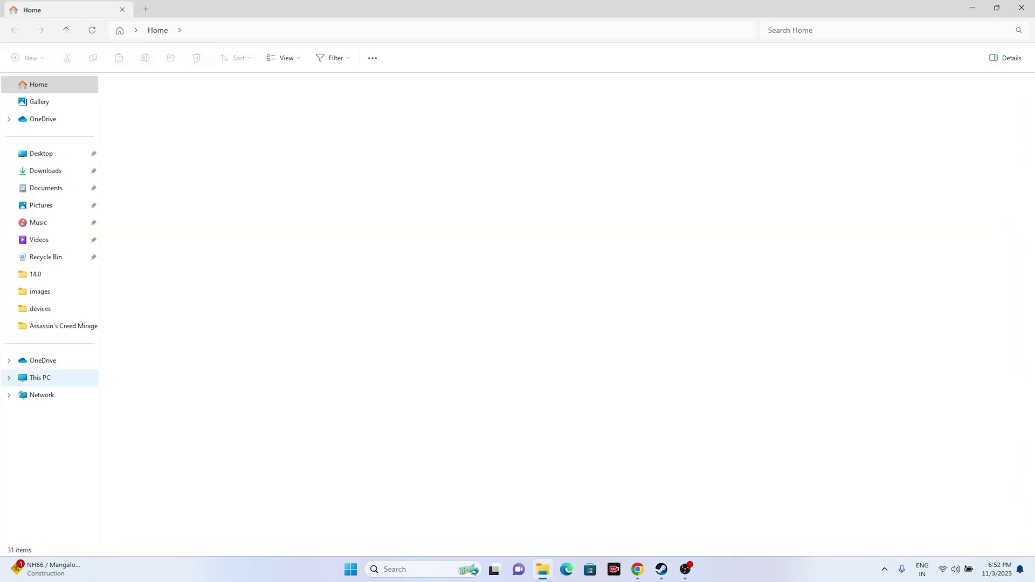
left_click(40, 377)
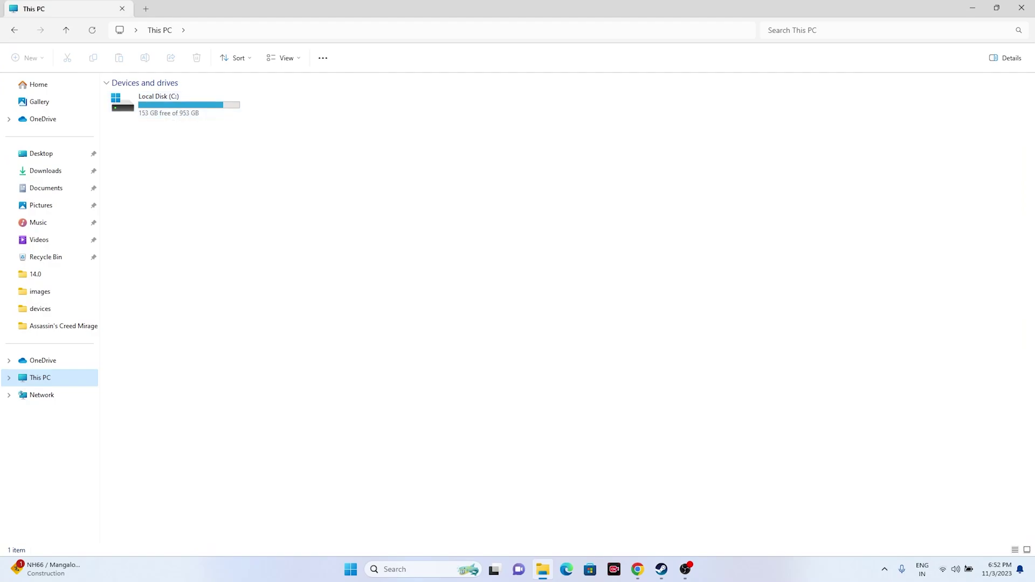
left_click(1020, 7)
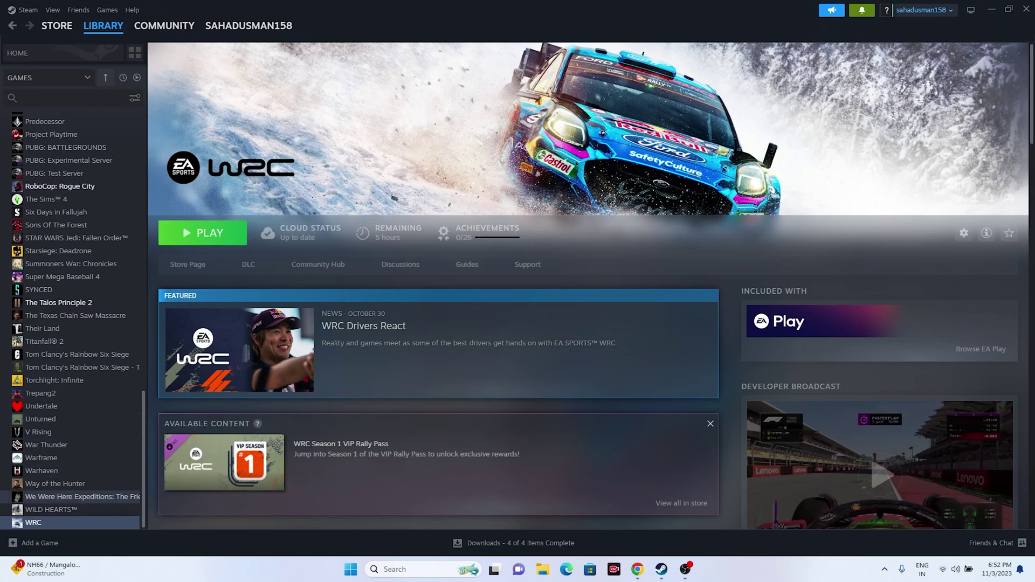
Open WRC's properties in the Steam library and start verifying the integrity of its installed game files
right_click(96, 522)
left_click(123, 510)
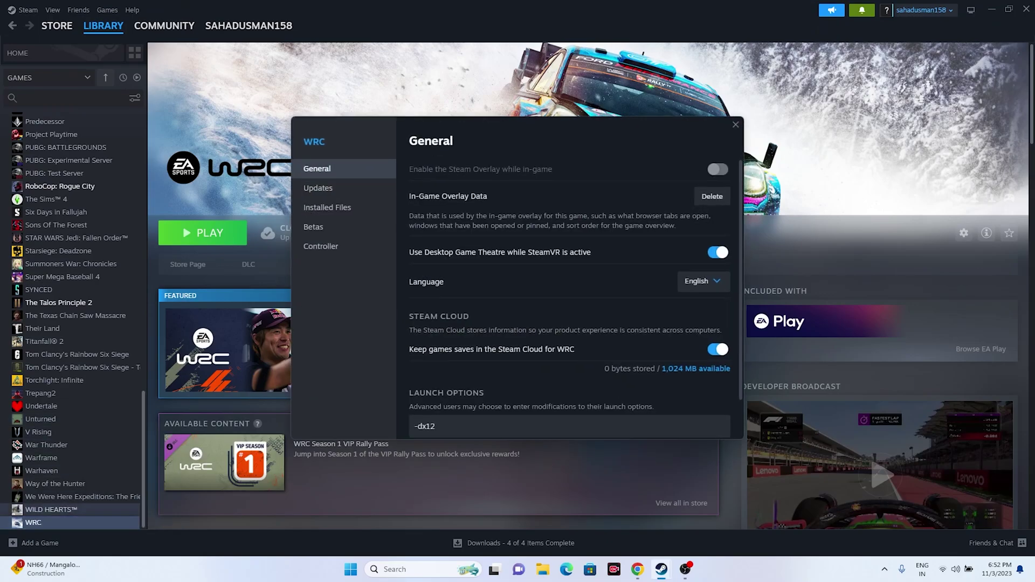
left_click(313, 226)
left_click(343, 207)
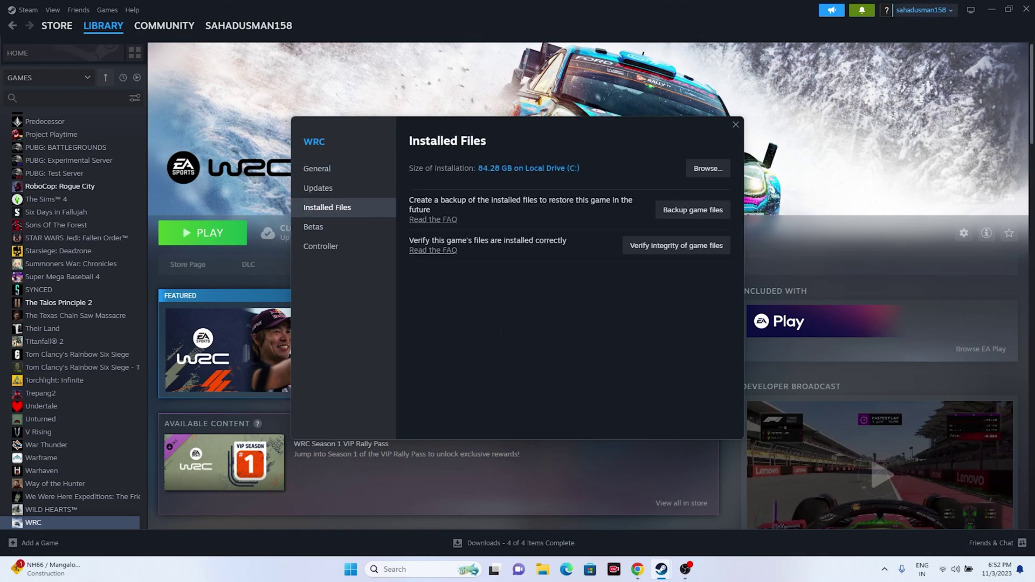
left_click(676, 245)
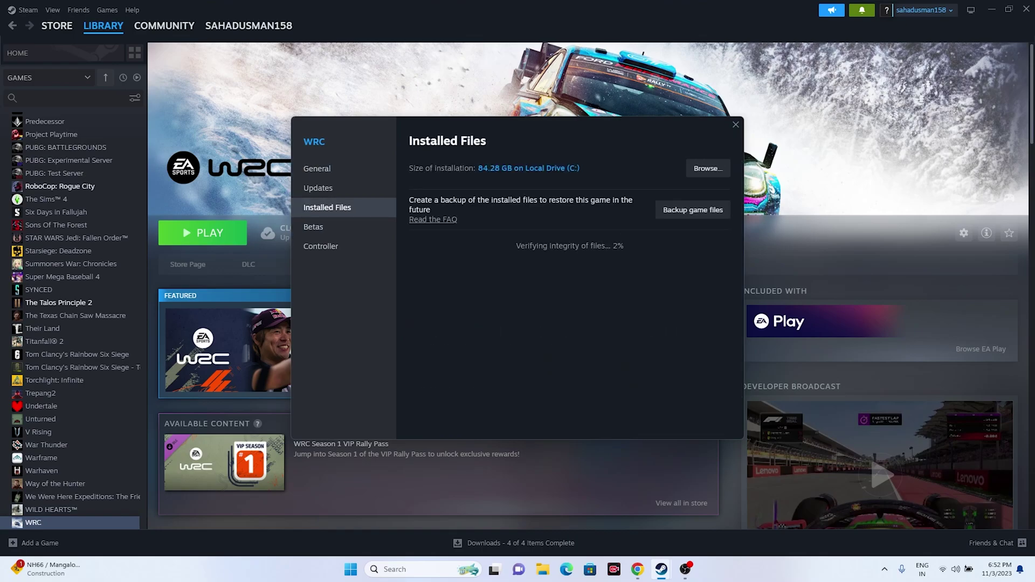